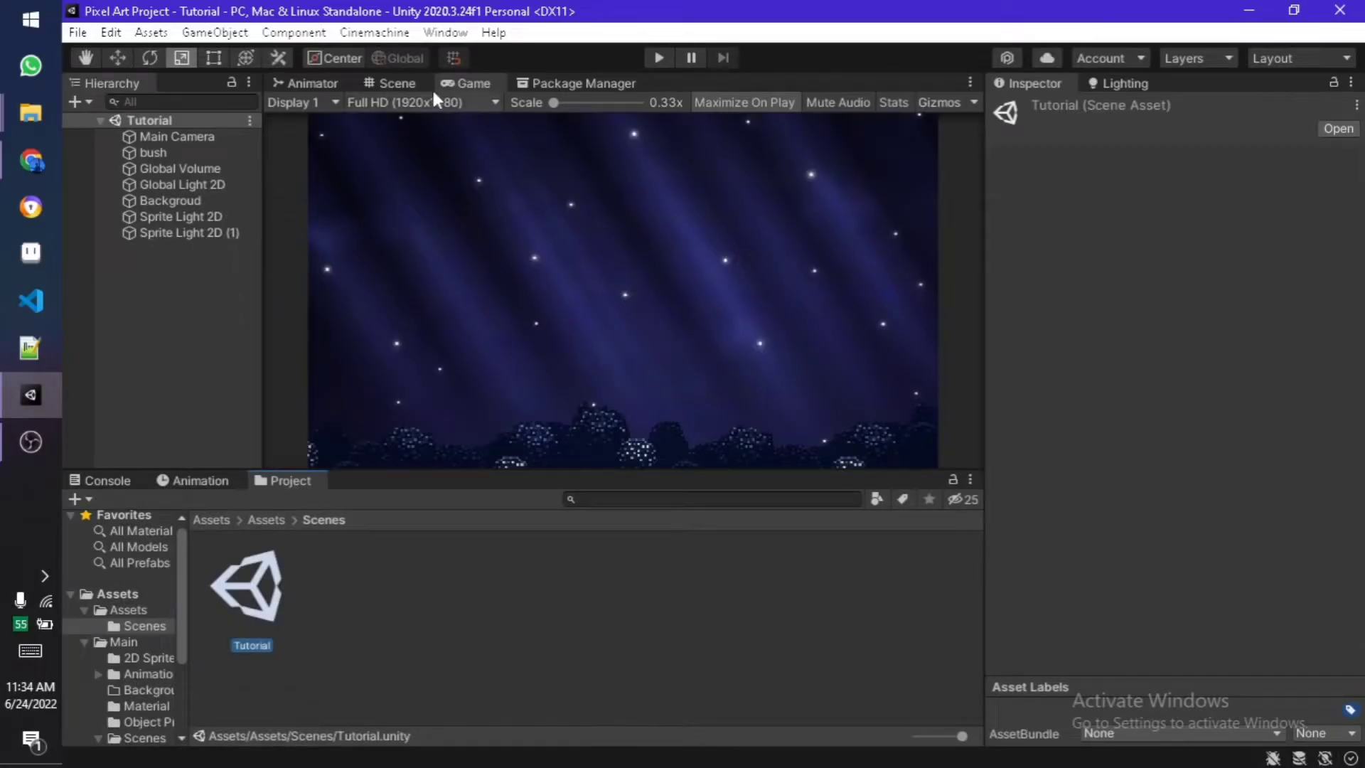
- Leave the Scenes folder and return to the Assets root in the Project window
click(412, 83)
click(467, 84)
key(BackSpace)
double_click(244, 612)
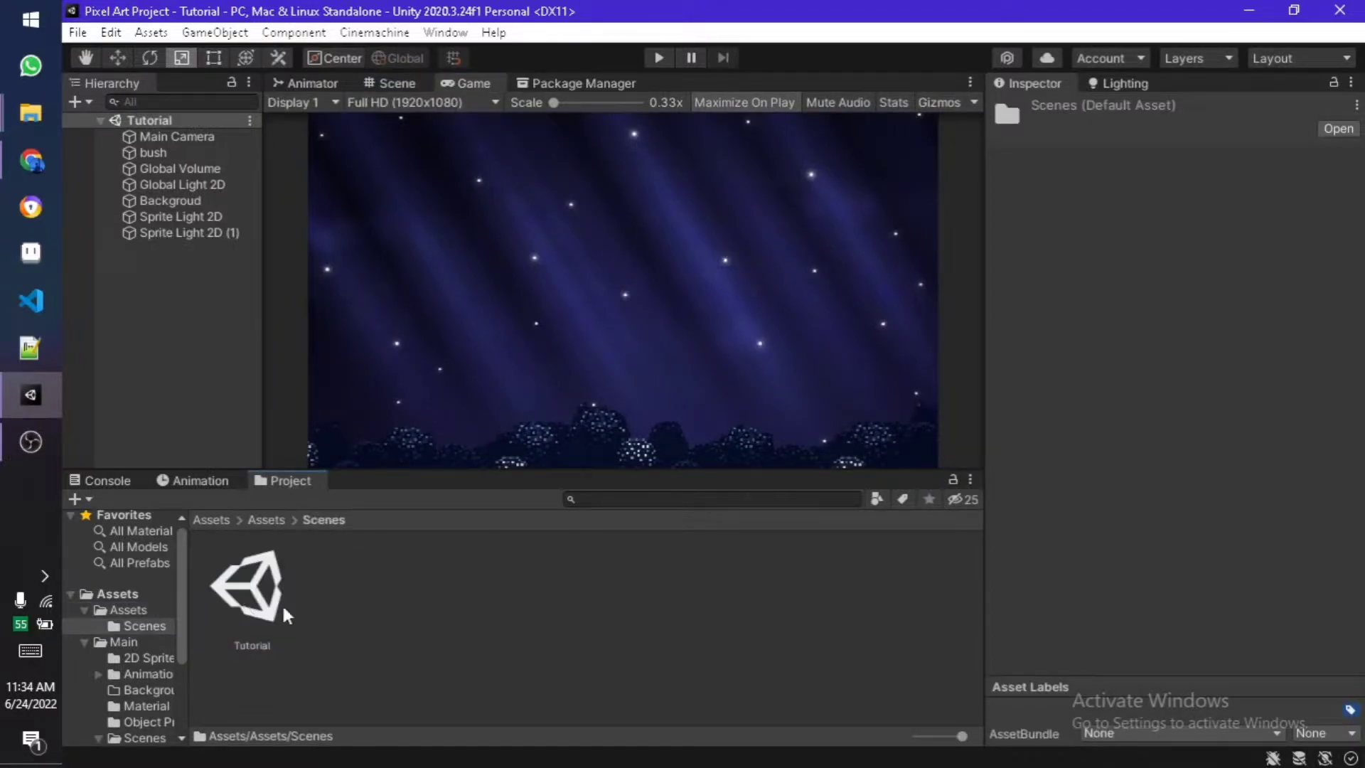
key(BackSpace)
key(BackSpace)
click(490, 590)
double_click(491, 590)
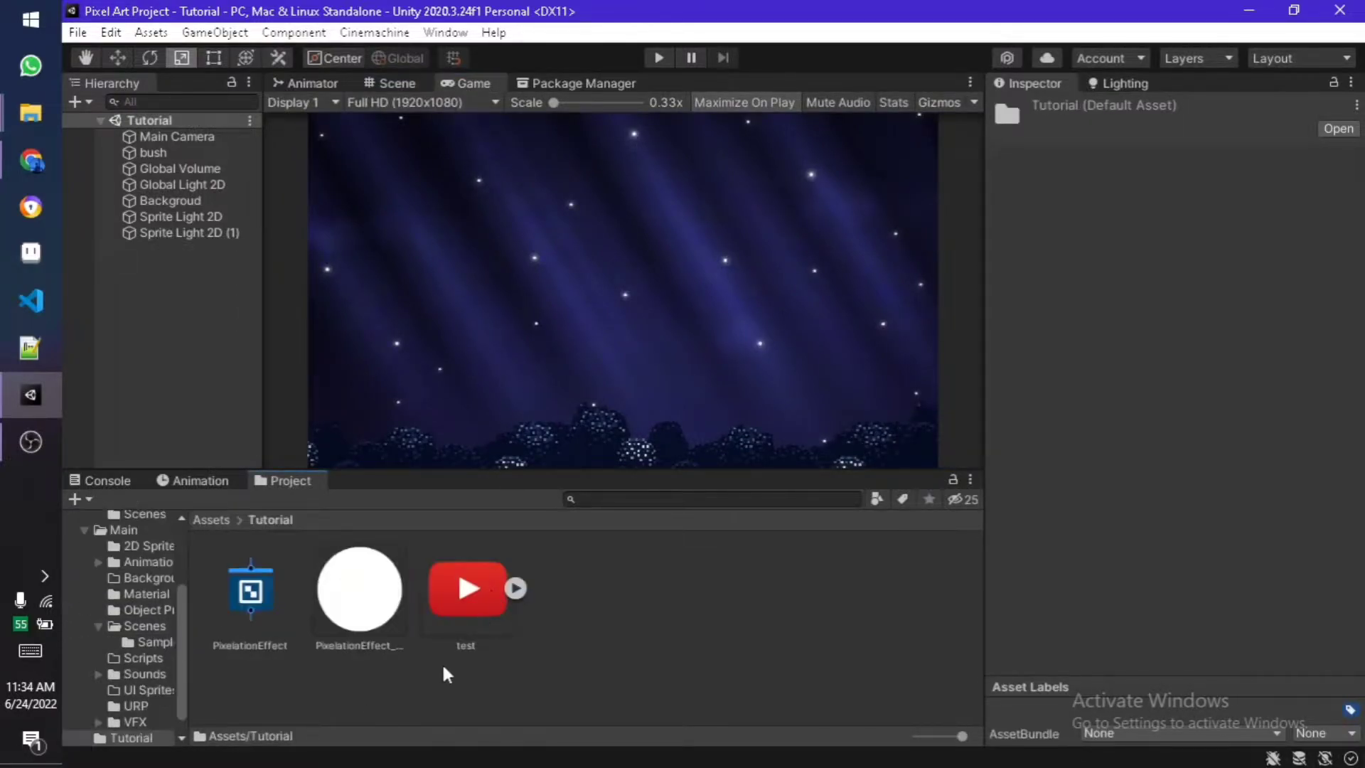
key(BackSpace)
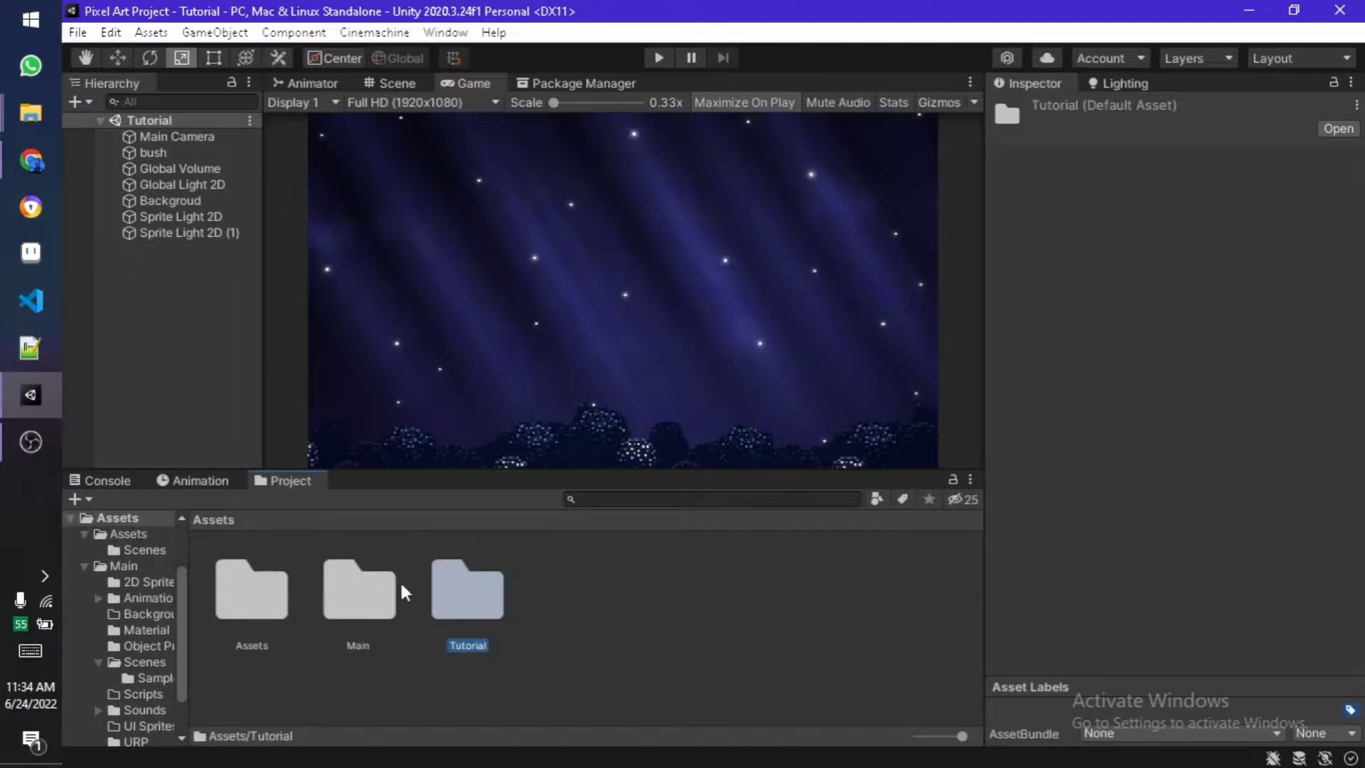
- Open Main > 2D Sprites and scroll down to the Tree sprites
double_click(398, 583)
scroll(370, 601, down, 2)
scroll(370, 601, up, 2)
key(Right)
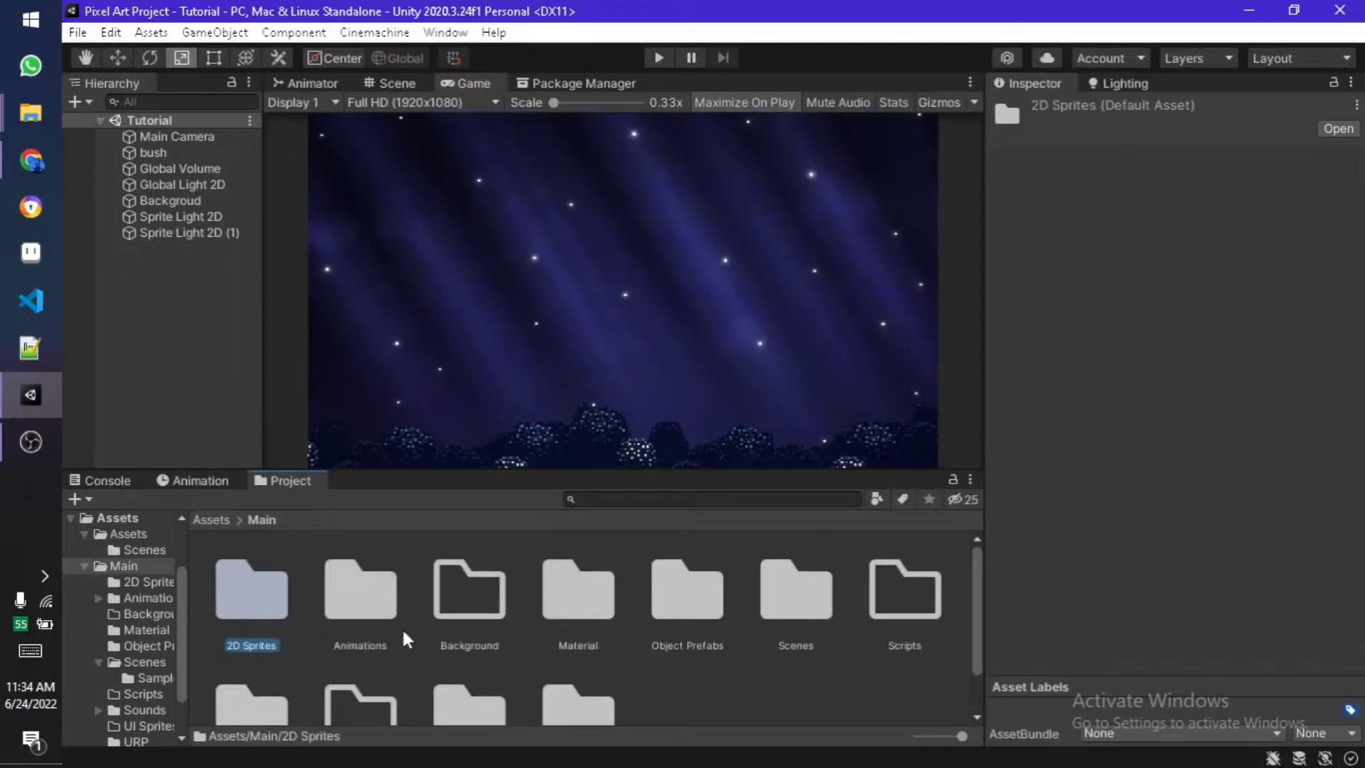
scroll(540, 644, down, 1)
scroll(277, 558, up, 1)
double_click(276, 555)
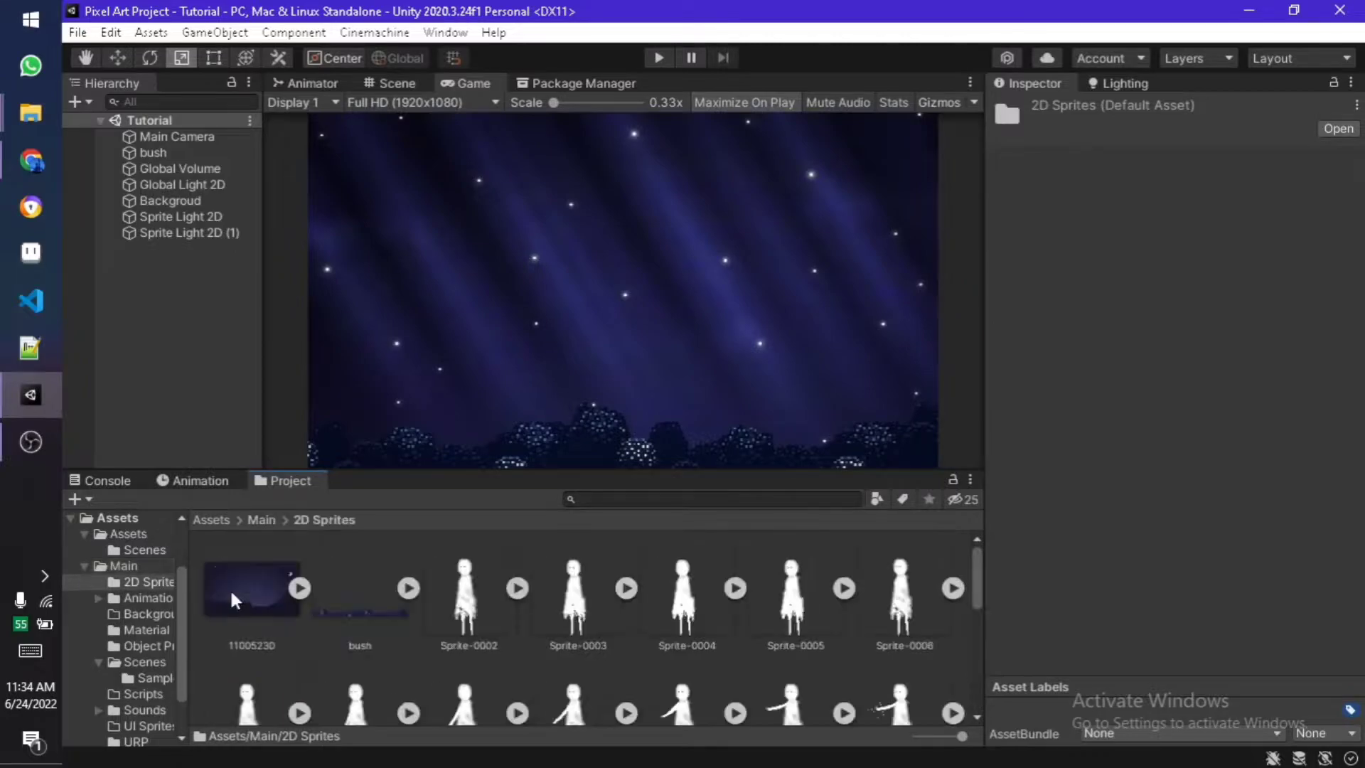
scroll(668, 665, down, 6)
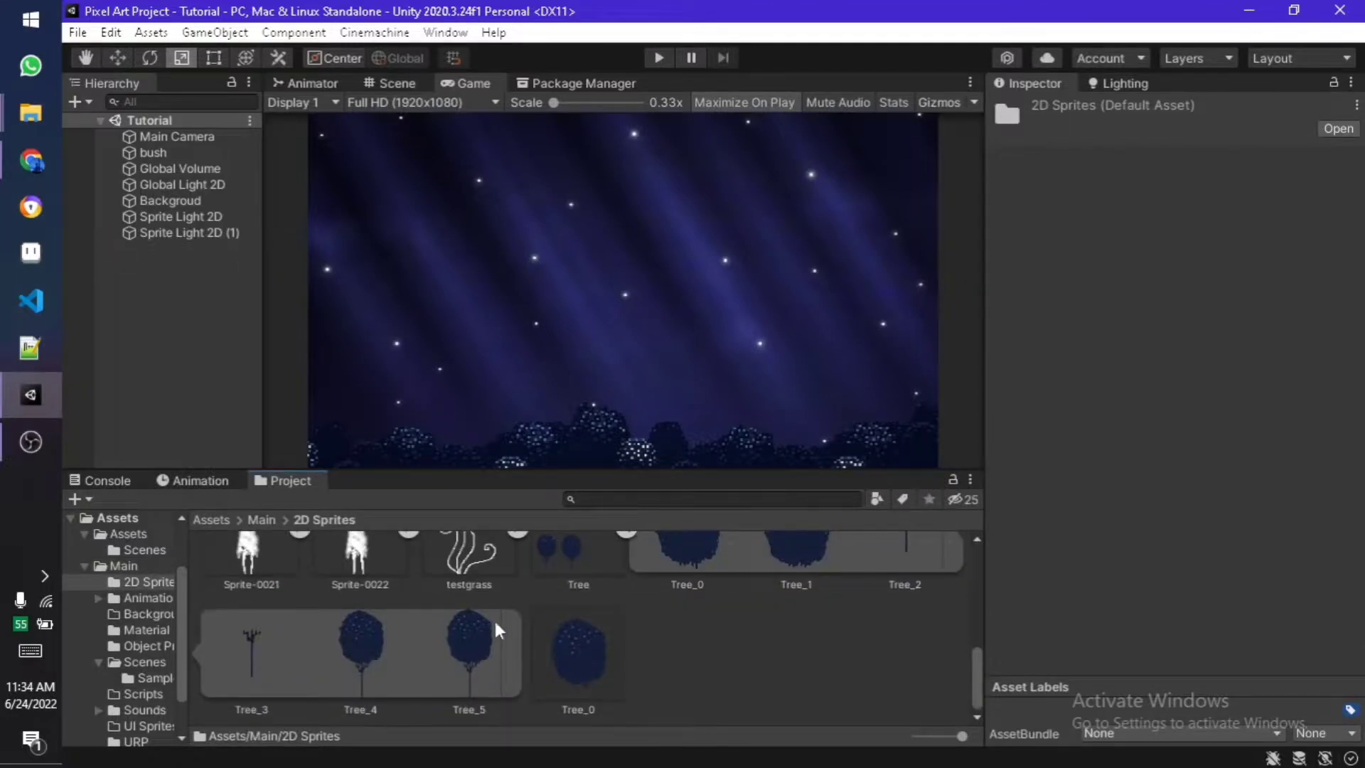
- Place the Tree_5 sprite in the Scene view with Order in Layer 2
click(423, 86)
drag(441, 622, 604, 370)
drag(1040, 459, 1047, 458)
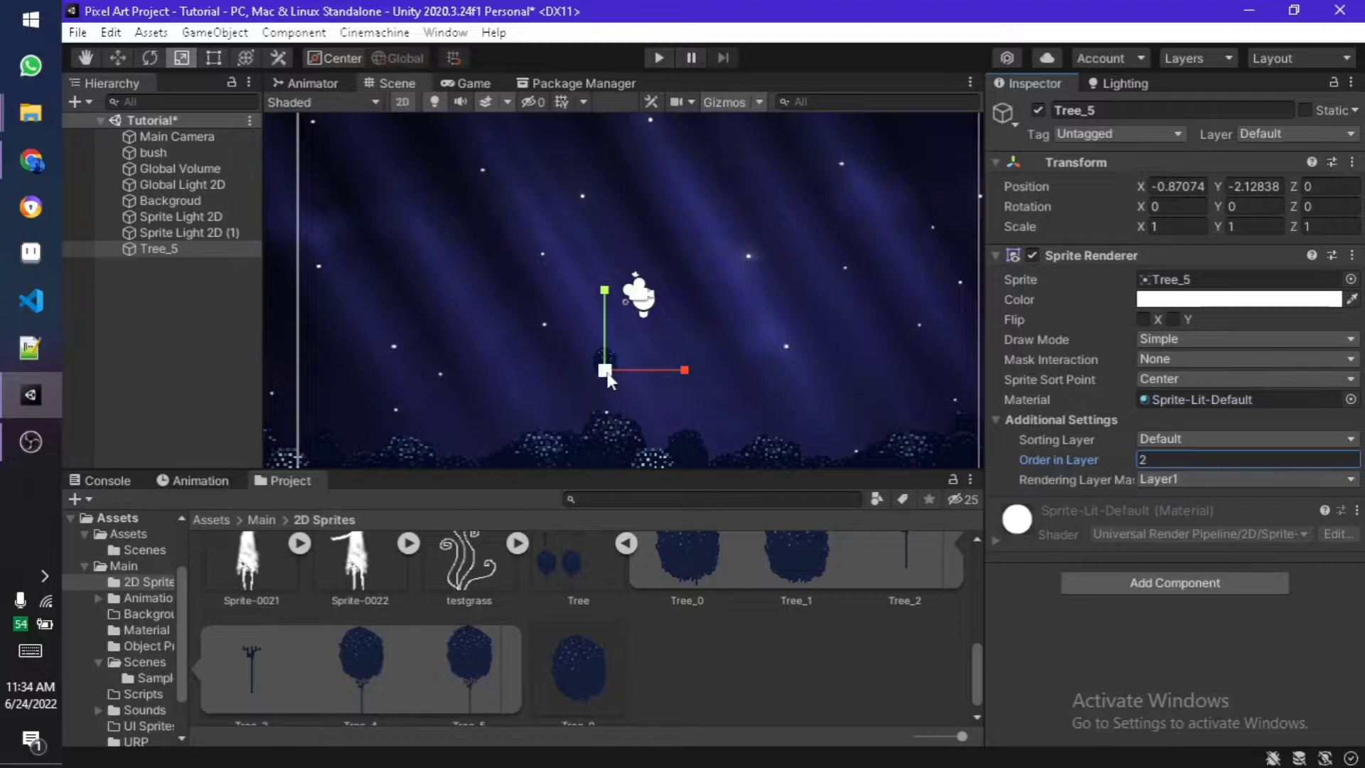
- Scale the tree up to about 4.4 and move it near the scene centre
drag(604, 370, 867, 398)
key(f)
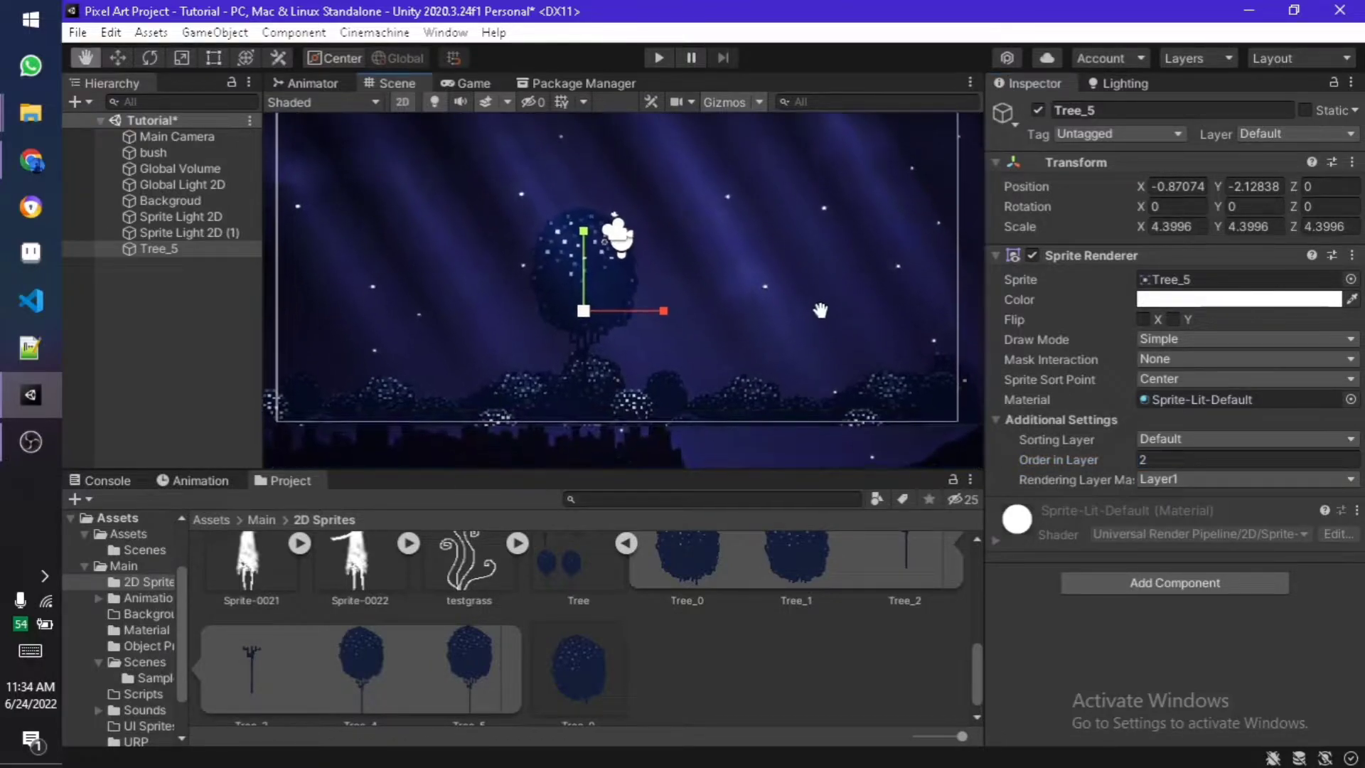
key(w)
drag(598, 304, 638, 272)
- Apply PixelationEffect_Mat to Tree_5 in the Hierarchy
click(488, 84)
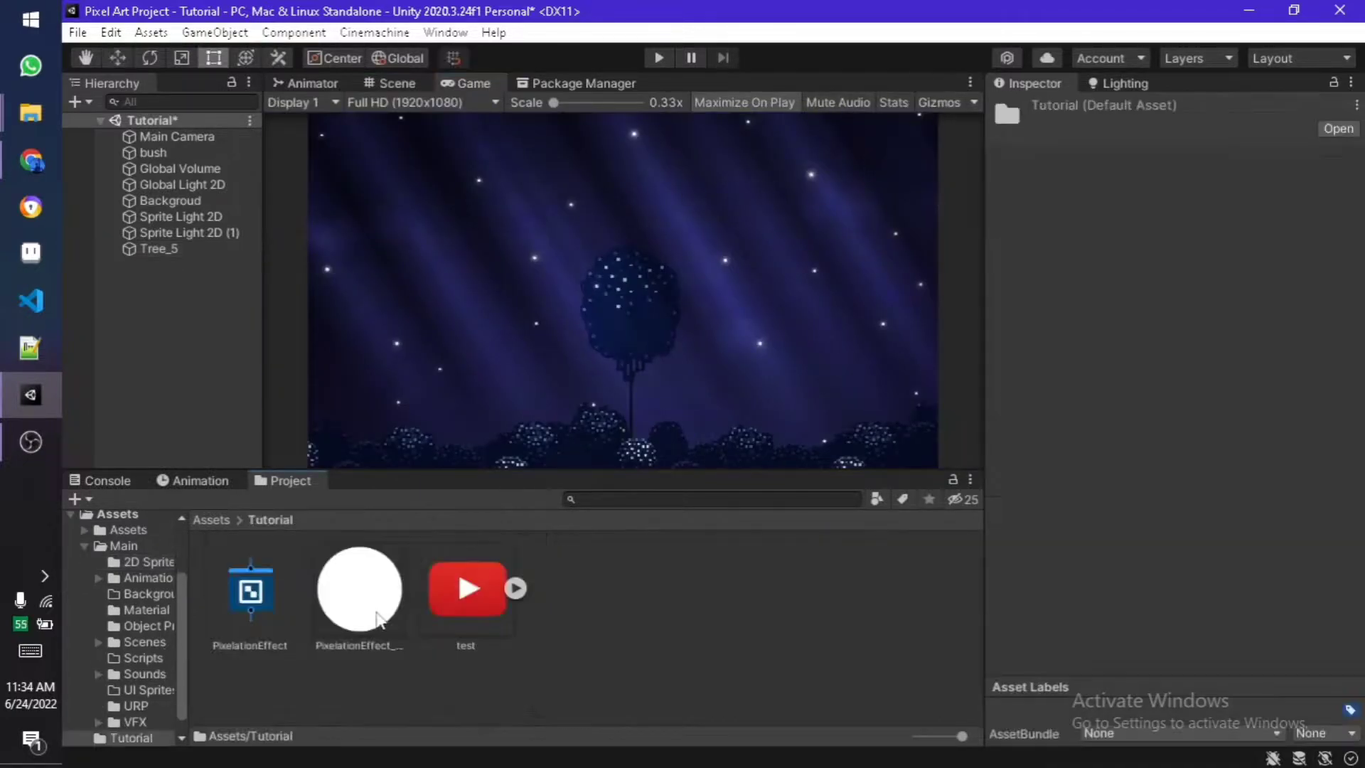
drag(359, 589, 181, 245)
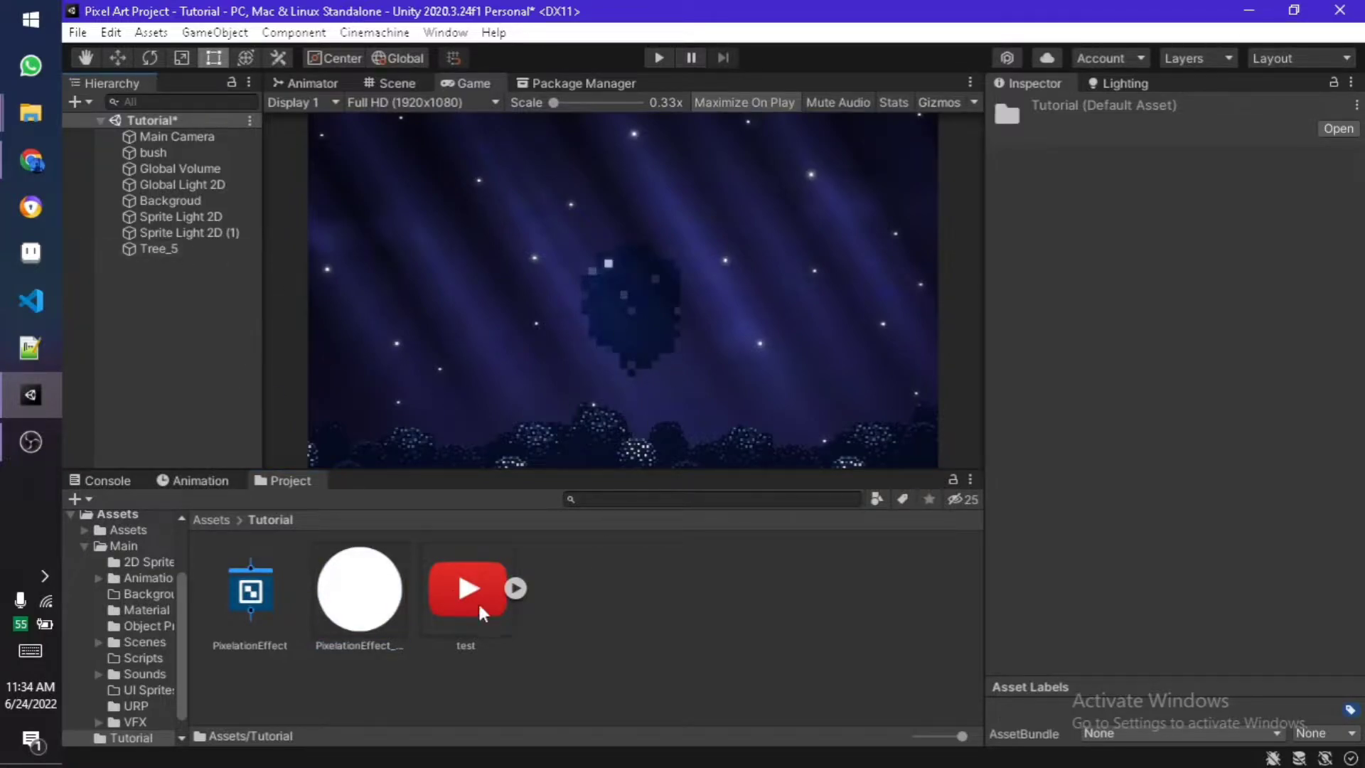
click(192, 248)
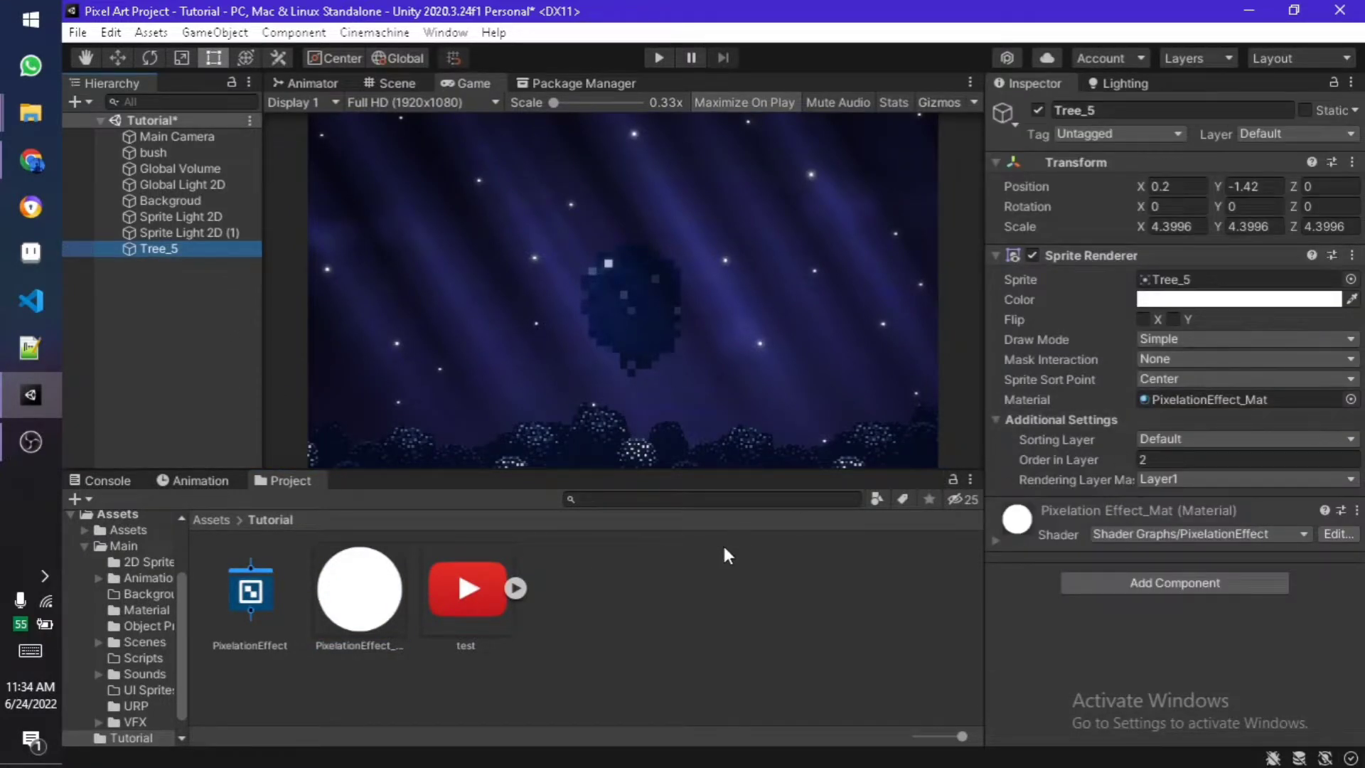
- Raise the material's PixelationAmount from 60 to 96.49
click(250, 590)
click(359, 588)
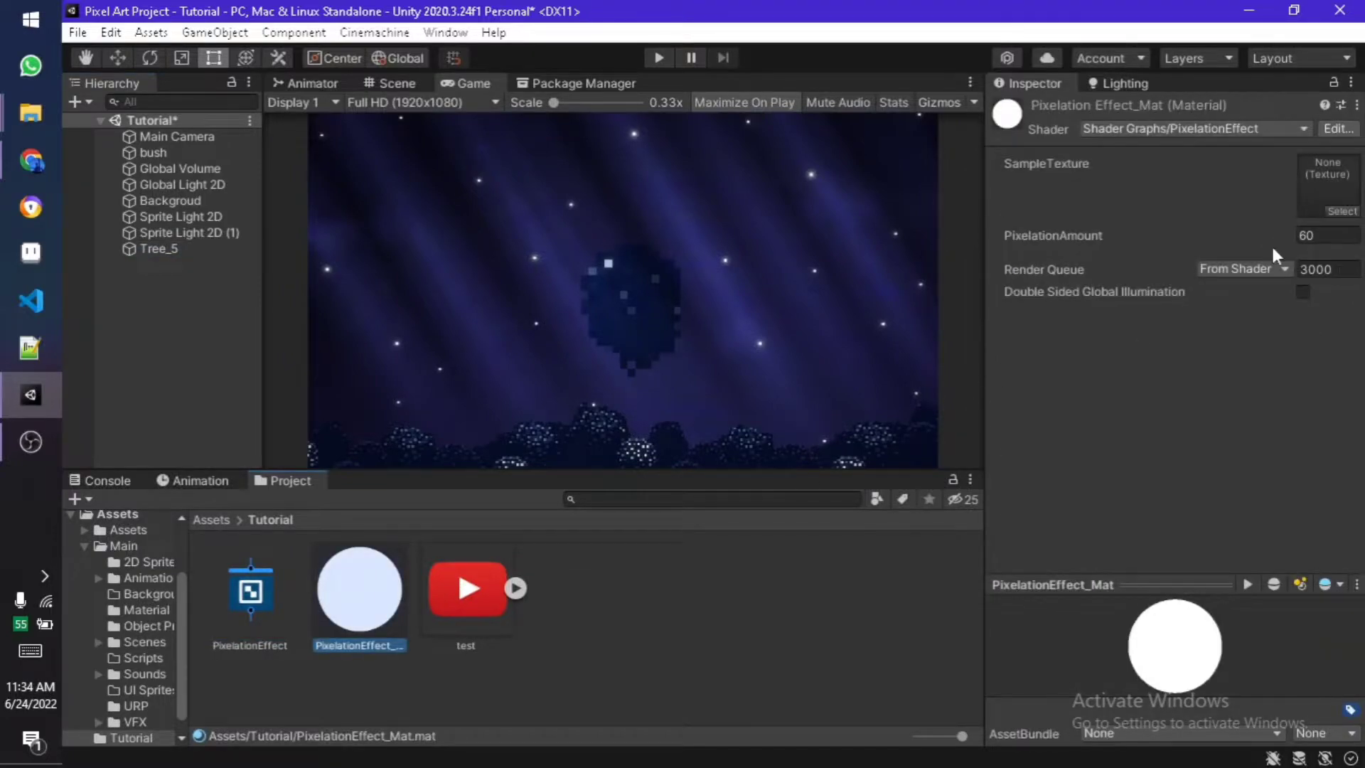
drag(1271, 245, 1114, 674)
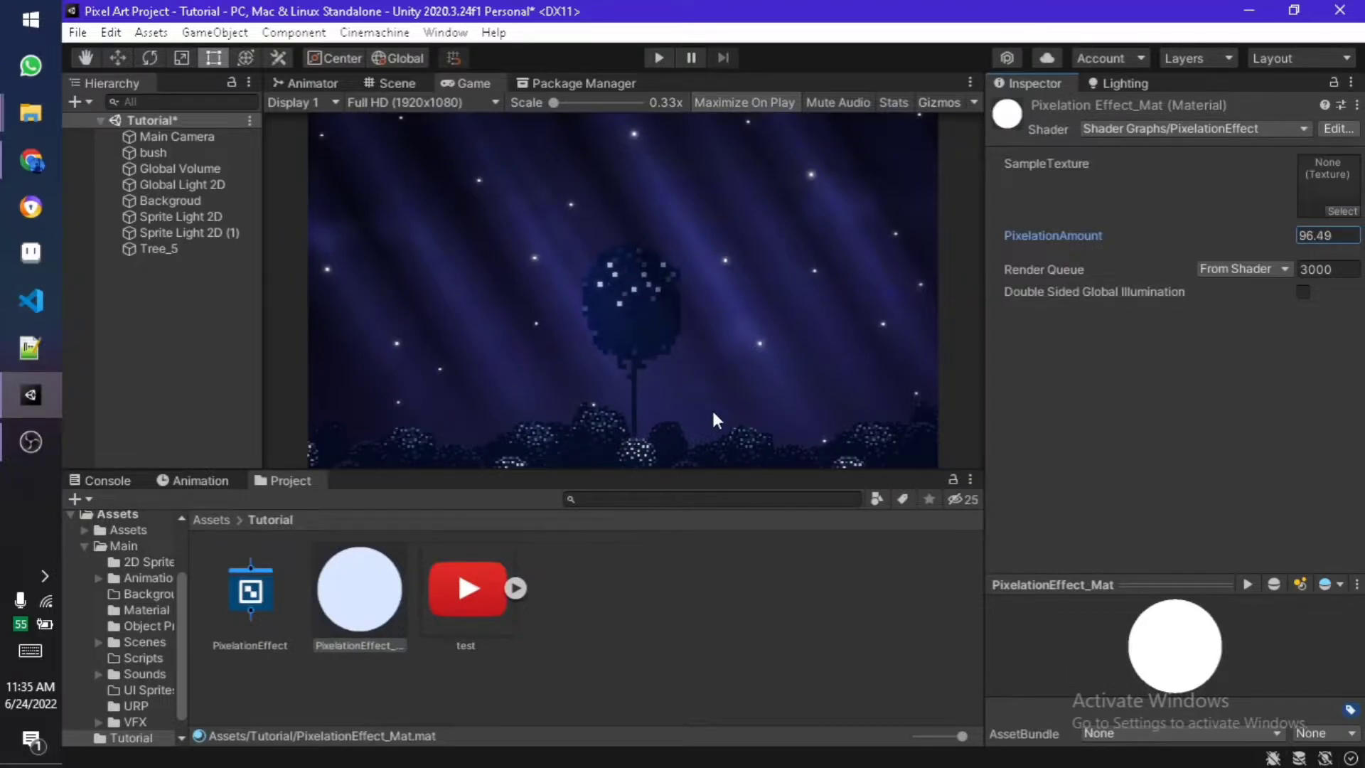
- Preview the pixelated tree with the Game view maximized, then restore the layout
click(725, 331)
click(970, 82)
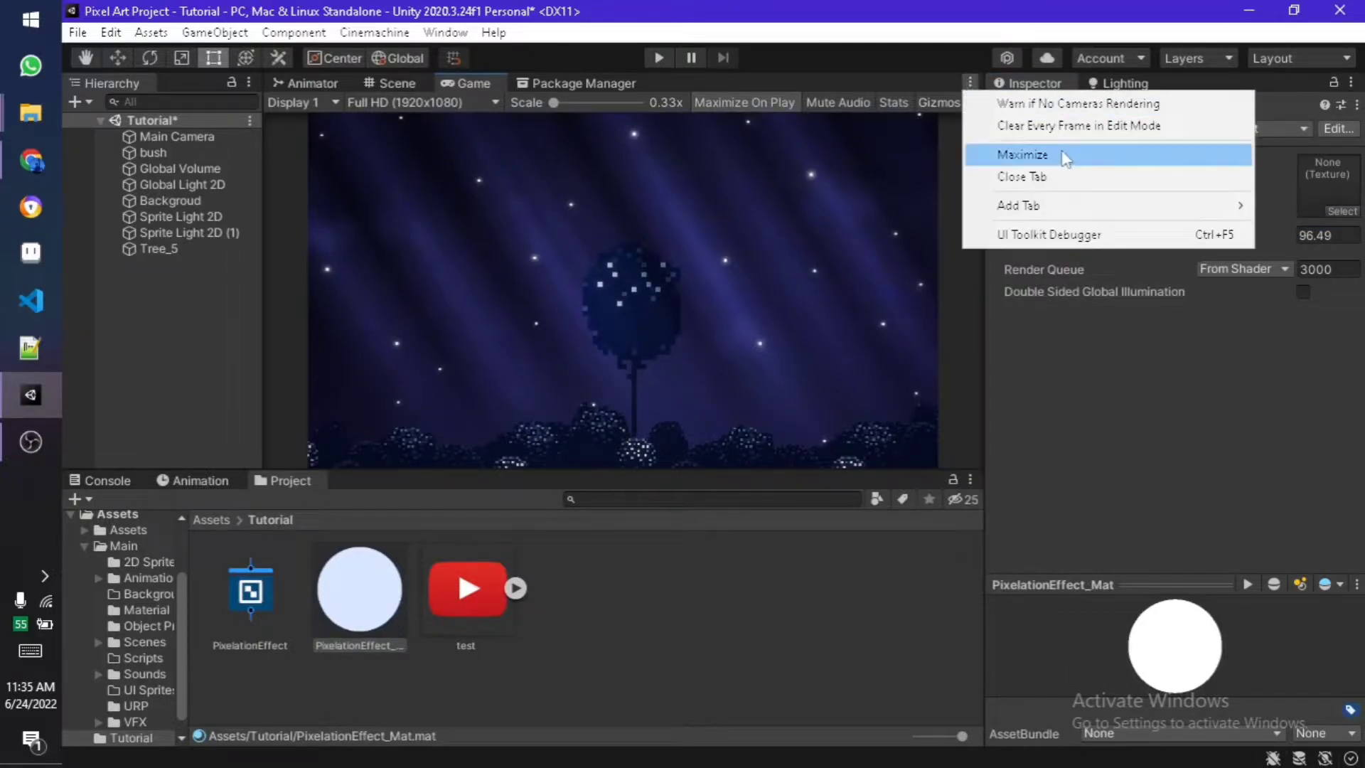
click(1067, 152)
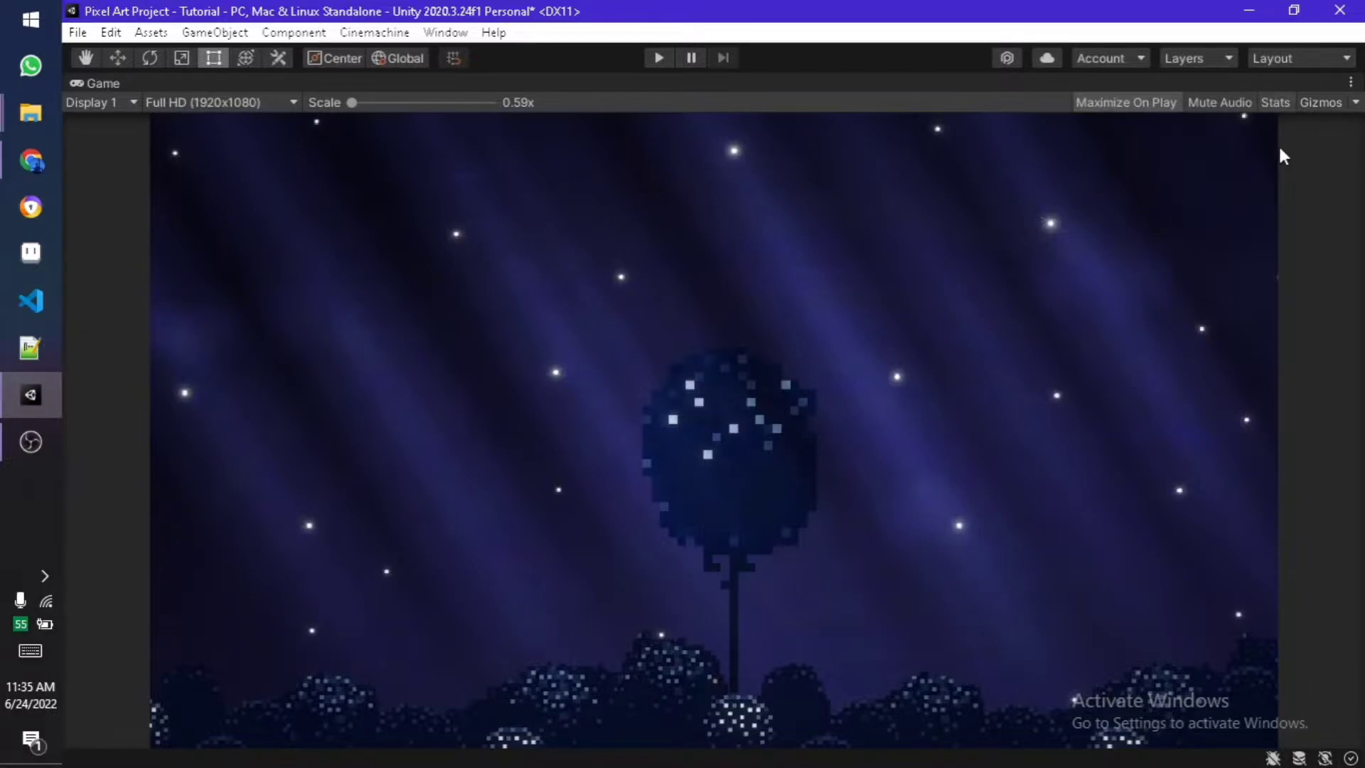
click(1352, 83)
click(1219, 152)
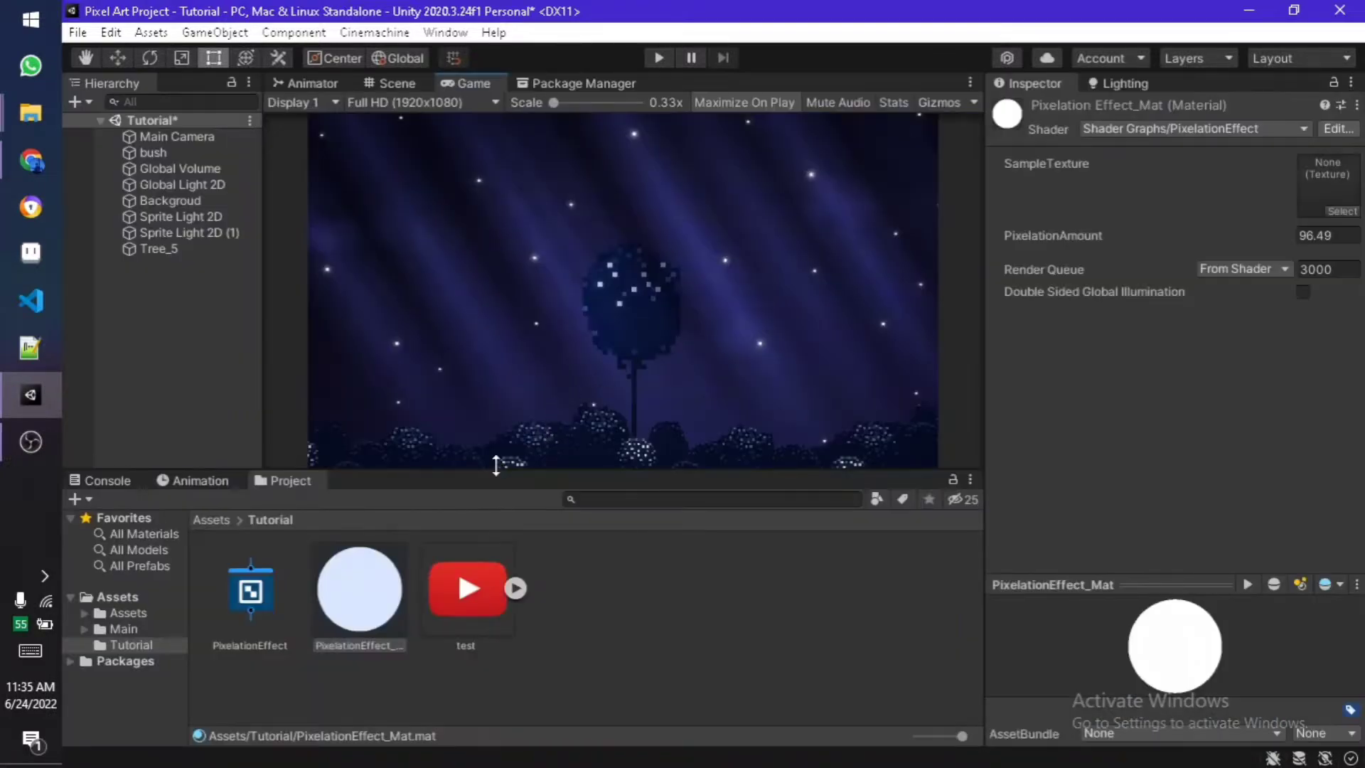
- Raise PixelationAmount to about 220.8
drag(384, 597, 182, 202)
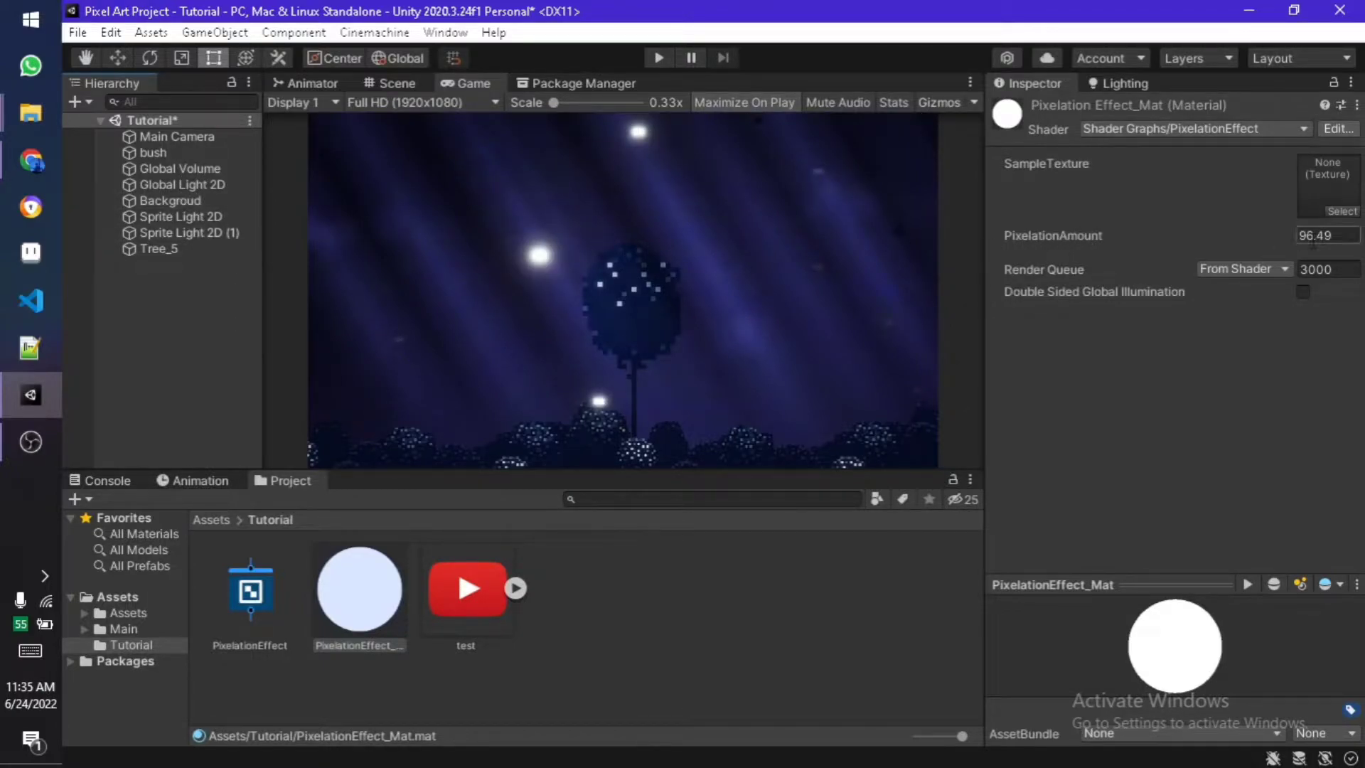
drag(1312, 239, 485, 220)
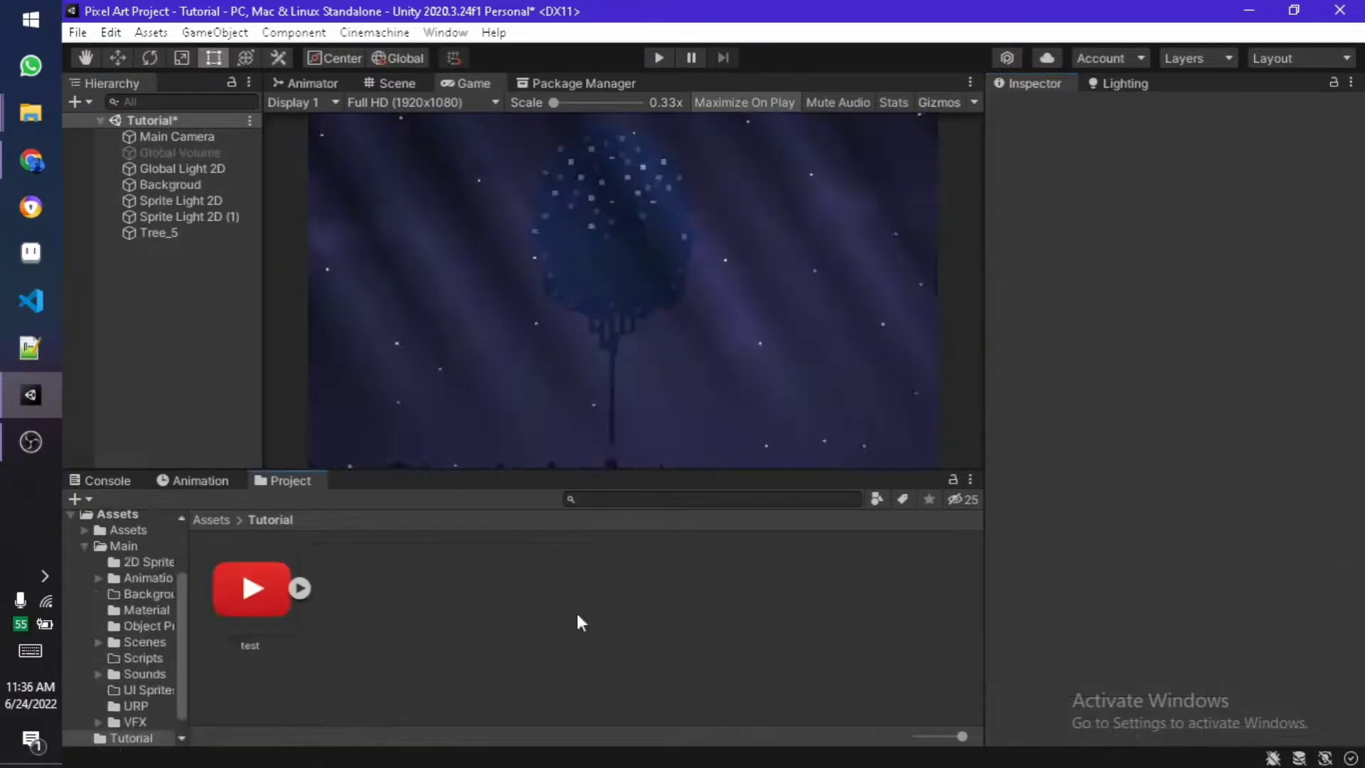
- Create a URP Sprite Lit Shader Graph named PixelationEffect in the Tutorial folder
right_click(453, 661)
mouse_move(597, 142)
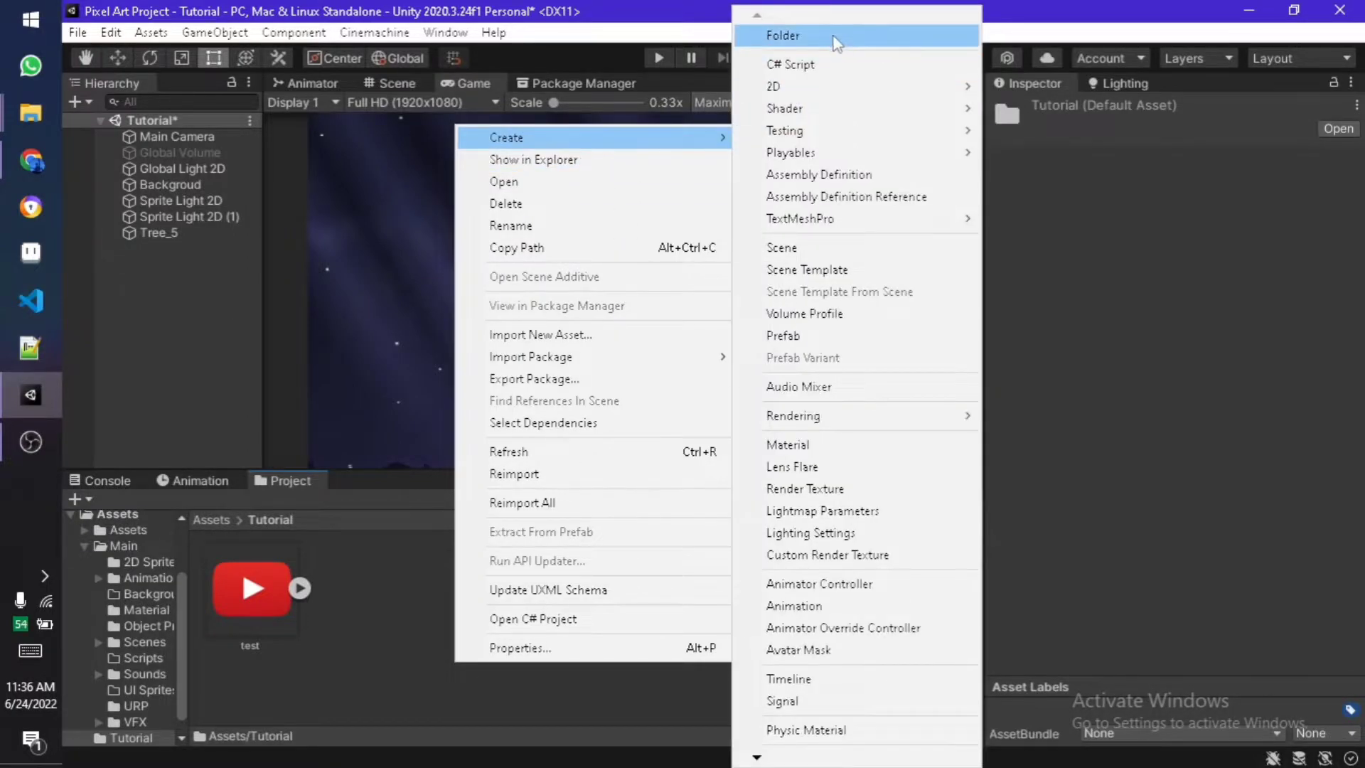
mouse_move(829, 112)
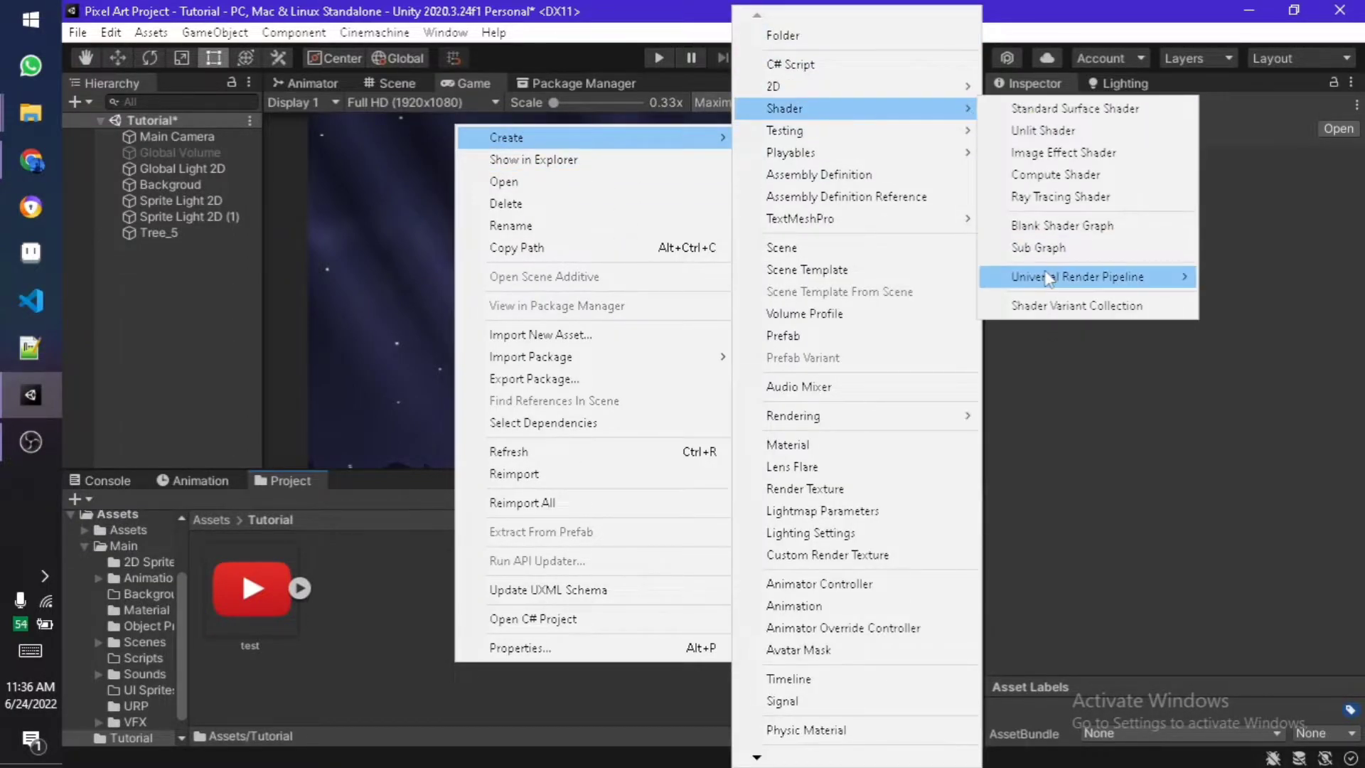
mouse_move(1049, 277)
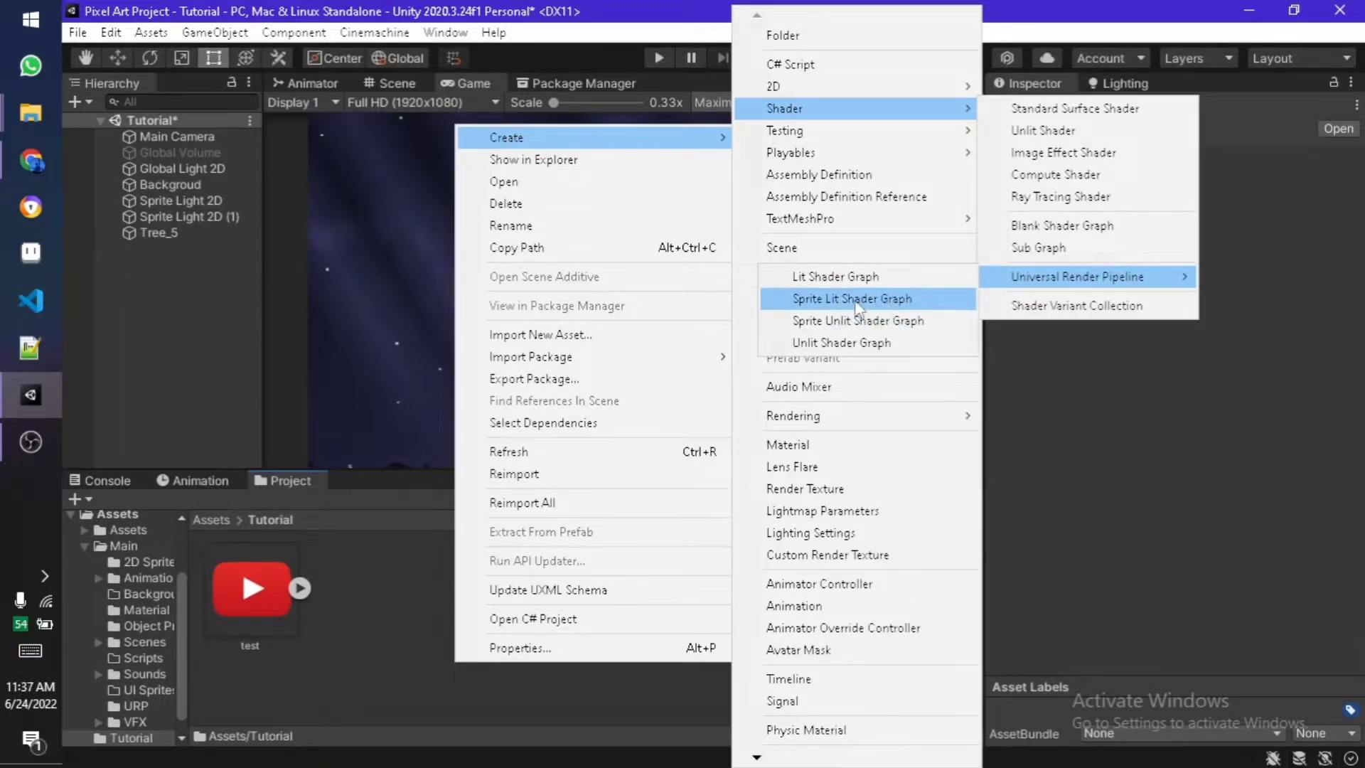
click(902, 298)
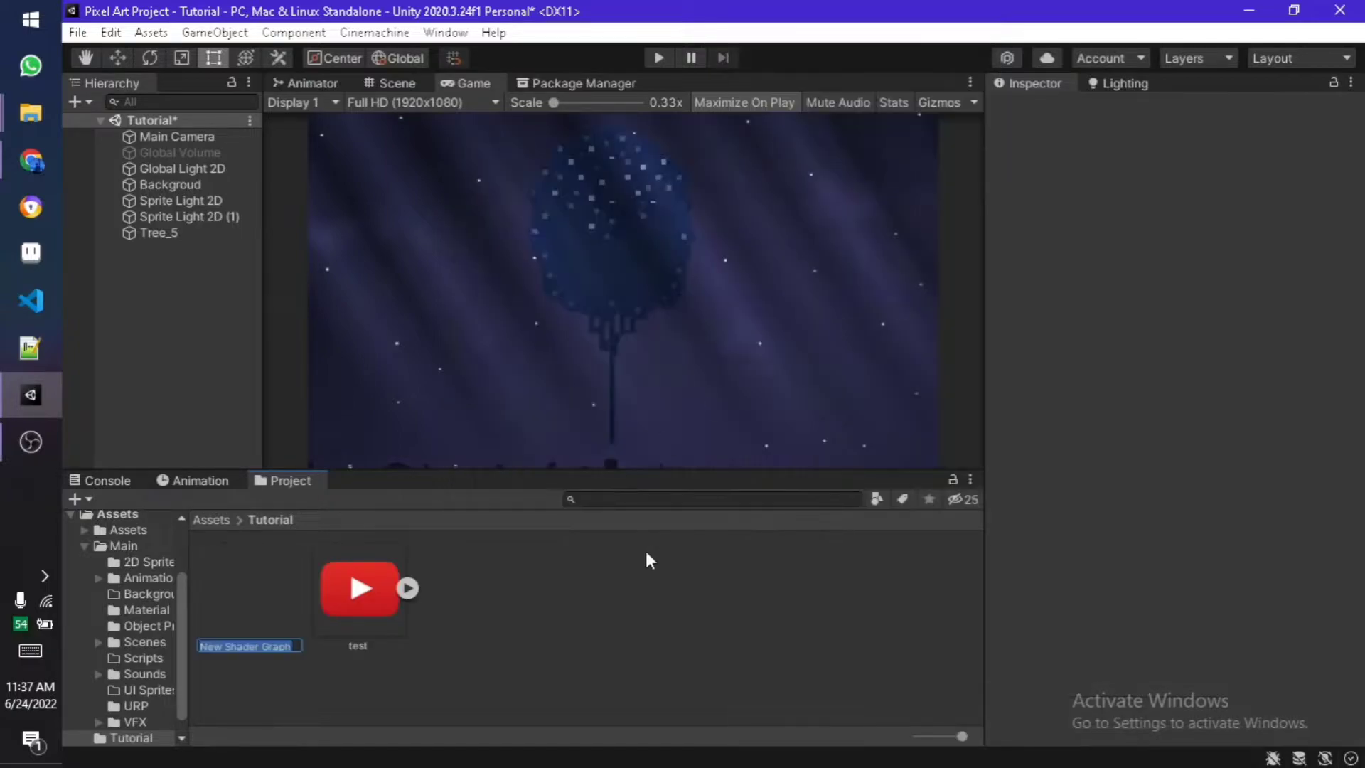
text(R)
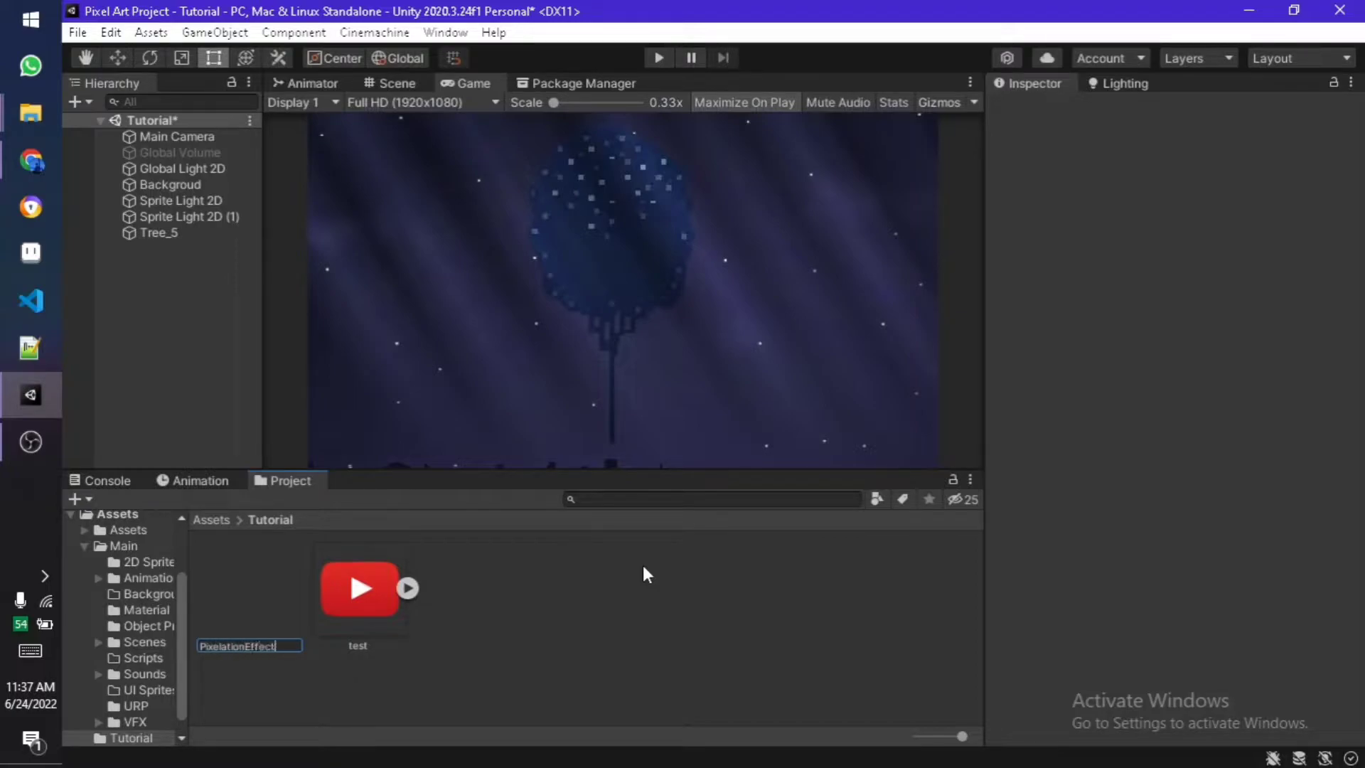
key(Return)
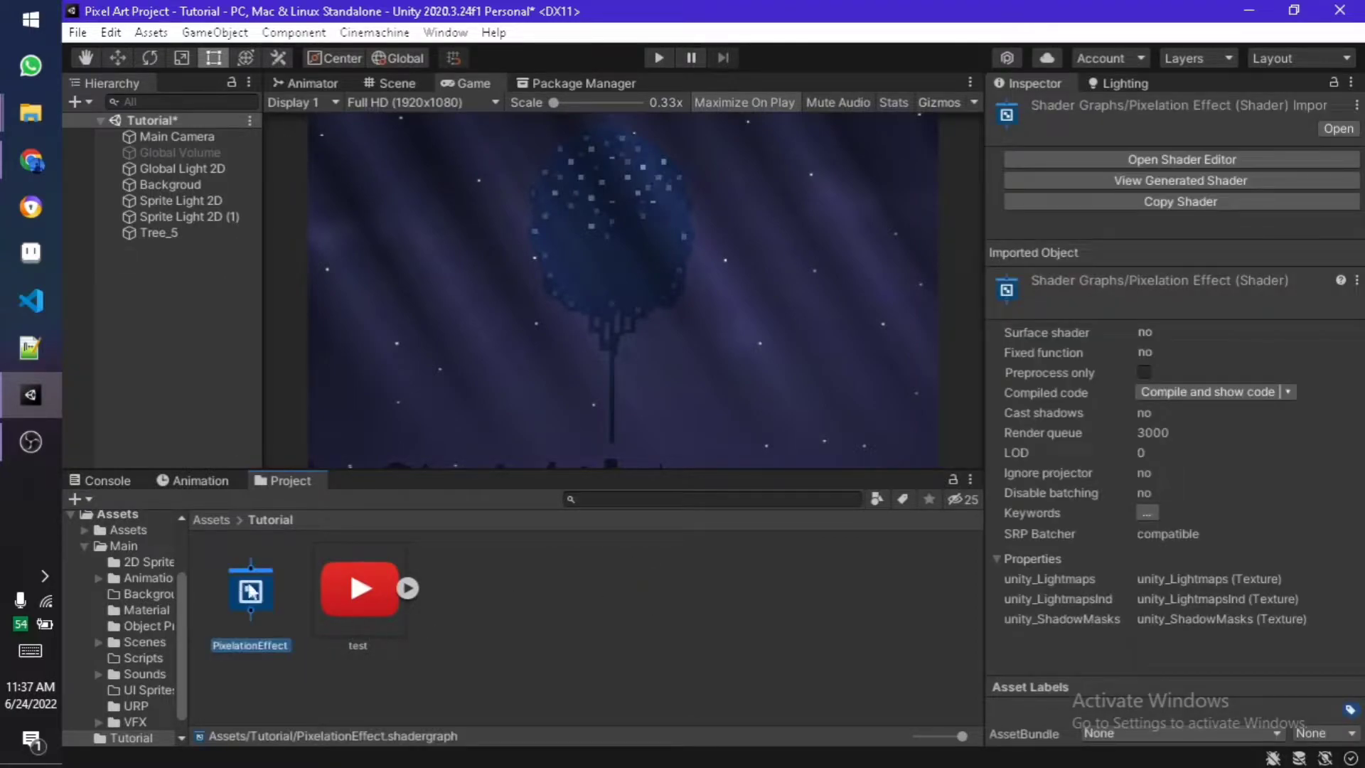
- Create a material from the PixelationEffect shader named PixelationEffect_Mat
click(672, 612)
right_click(219, 580)
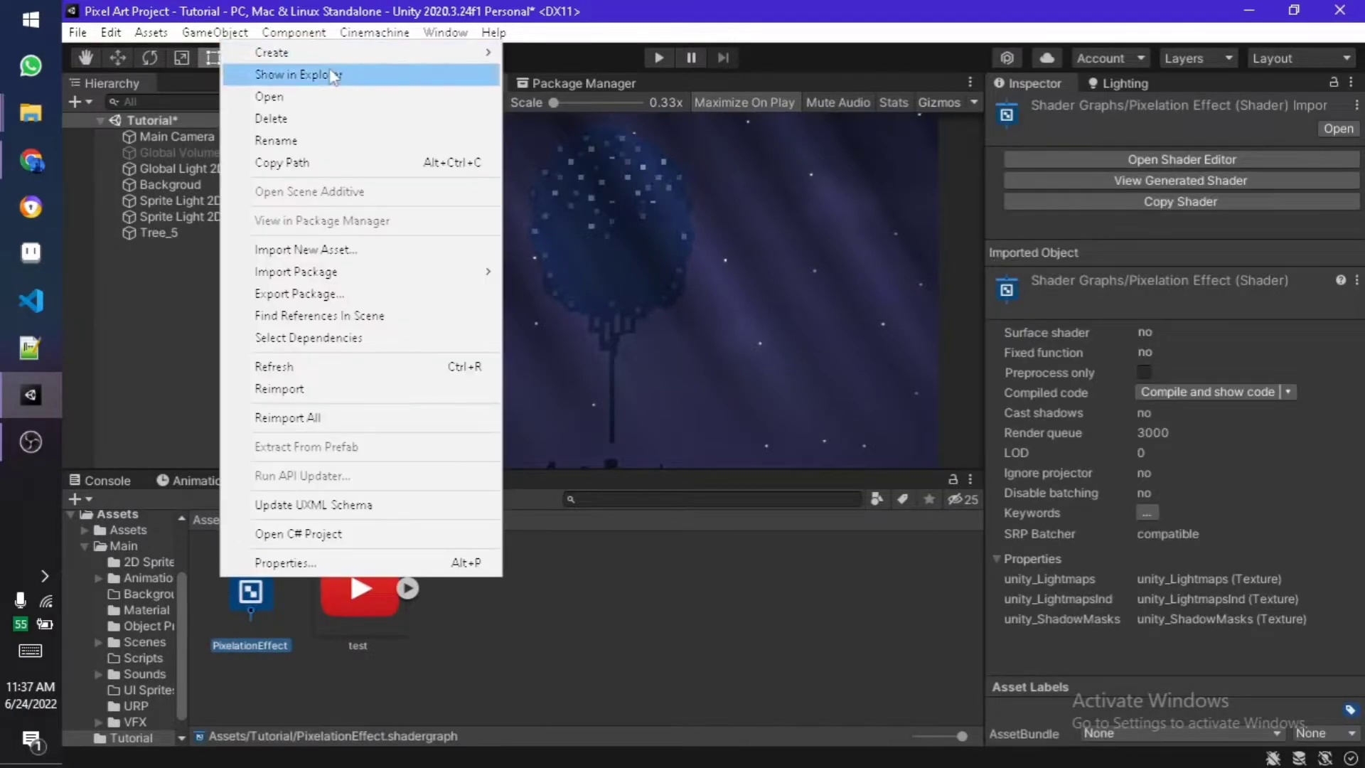
mouse_move(369, 52)
click(595, 445)
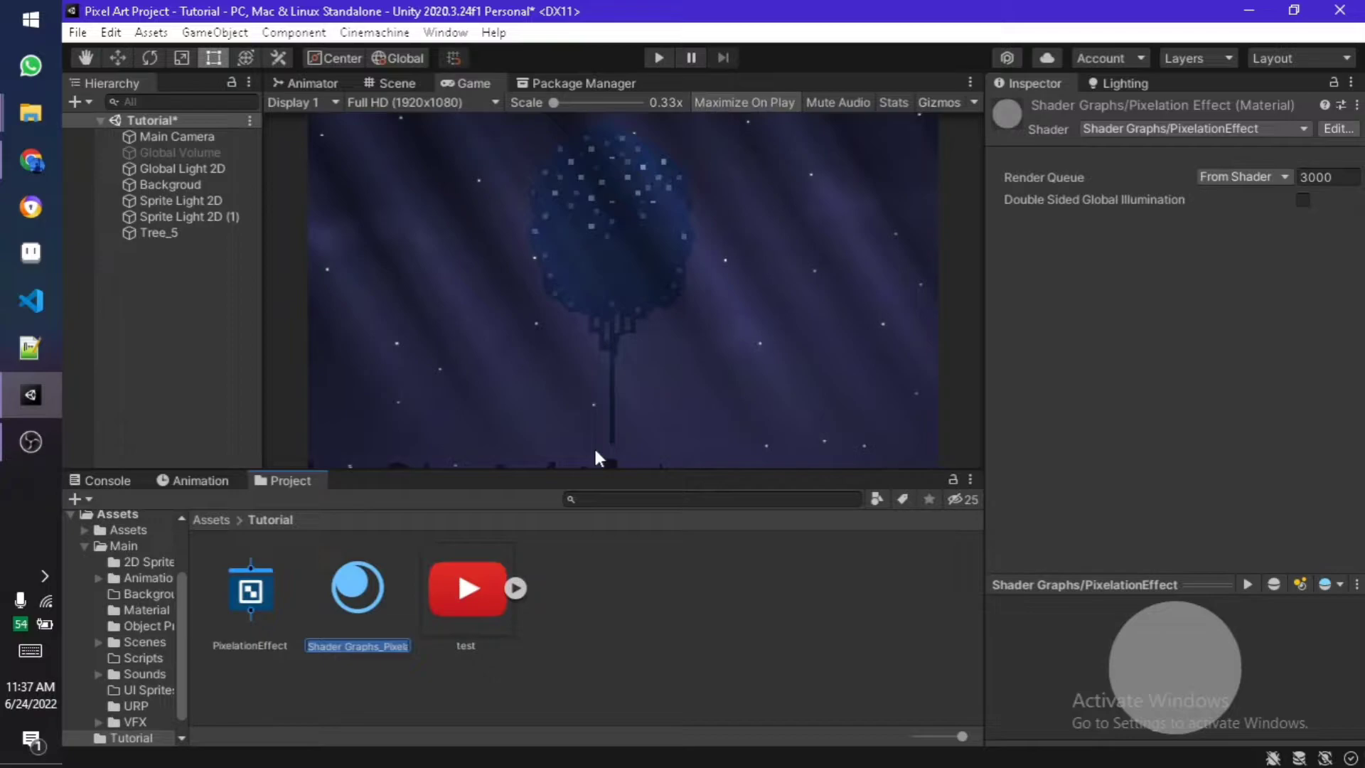
key(Home)
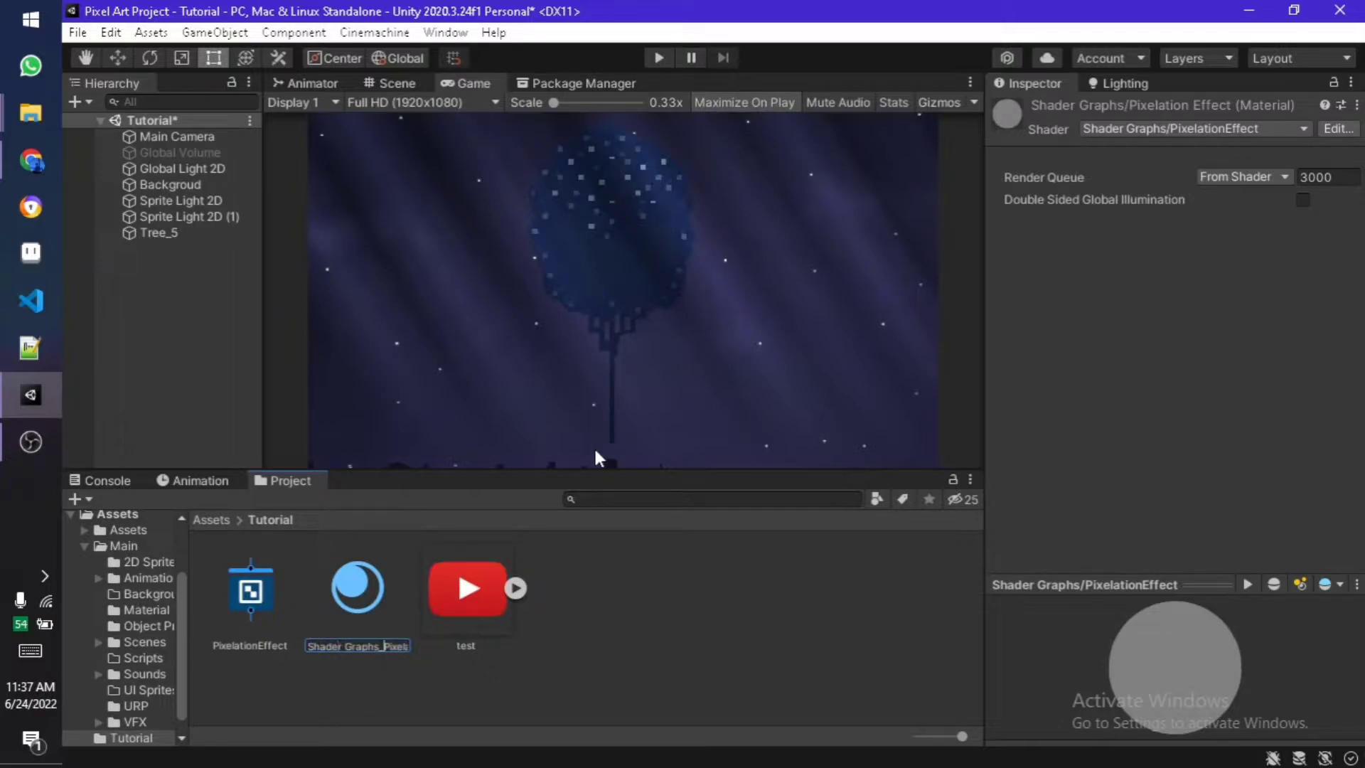
key(BackSpace)
key(BackSpace)
key(BackSpace)
key(BackSpace)
key(BackSpace)
key(BackSpace)
key(BackSpace)
key(BackSpace)
key(BackSpace)
key(BackSpace)
key(BackSpace)
key(BackSpace)
key(BackSpace)
key(BackSpace)
key(Return)
- Apply PixelationEffect_Mat to the tree in the Game view
click(677, 630)
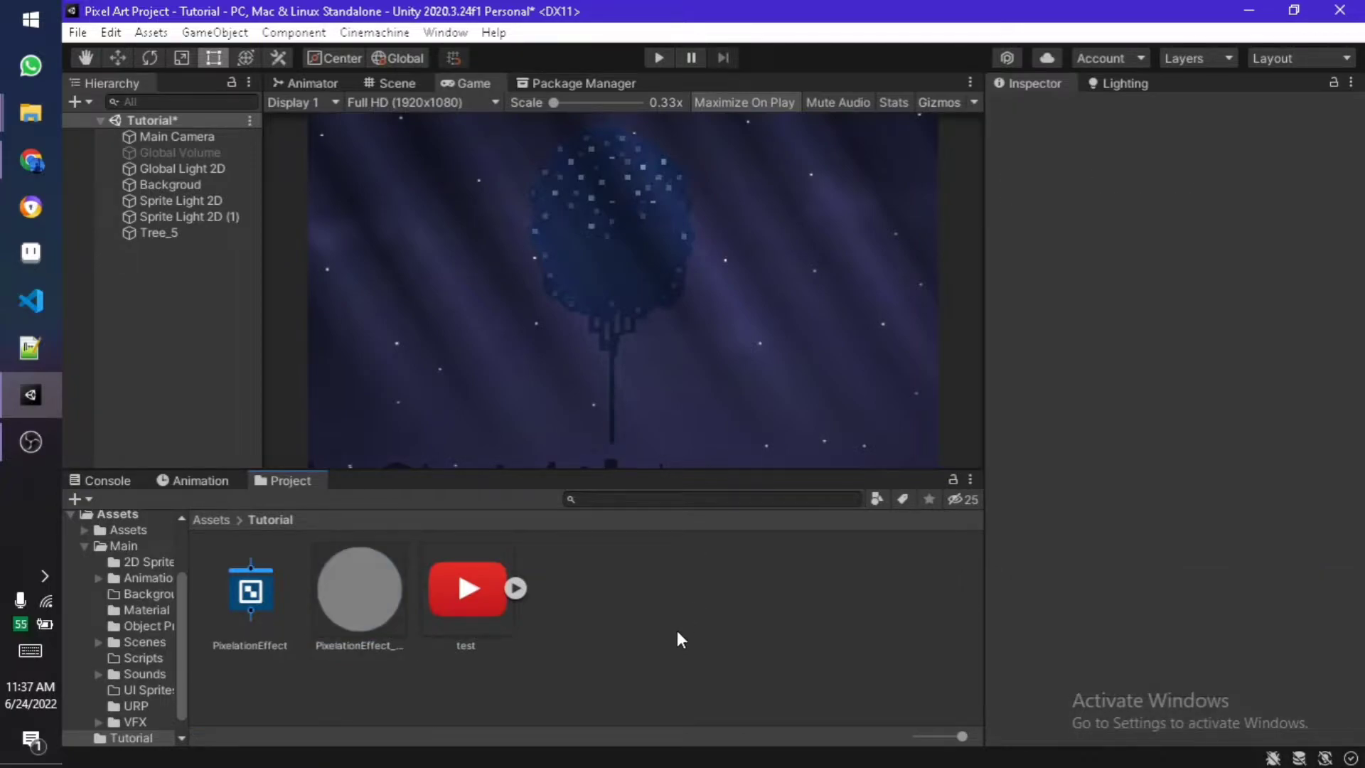
click(402, 586)
drag(357, 626, 182, 229)
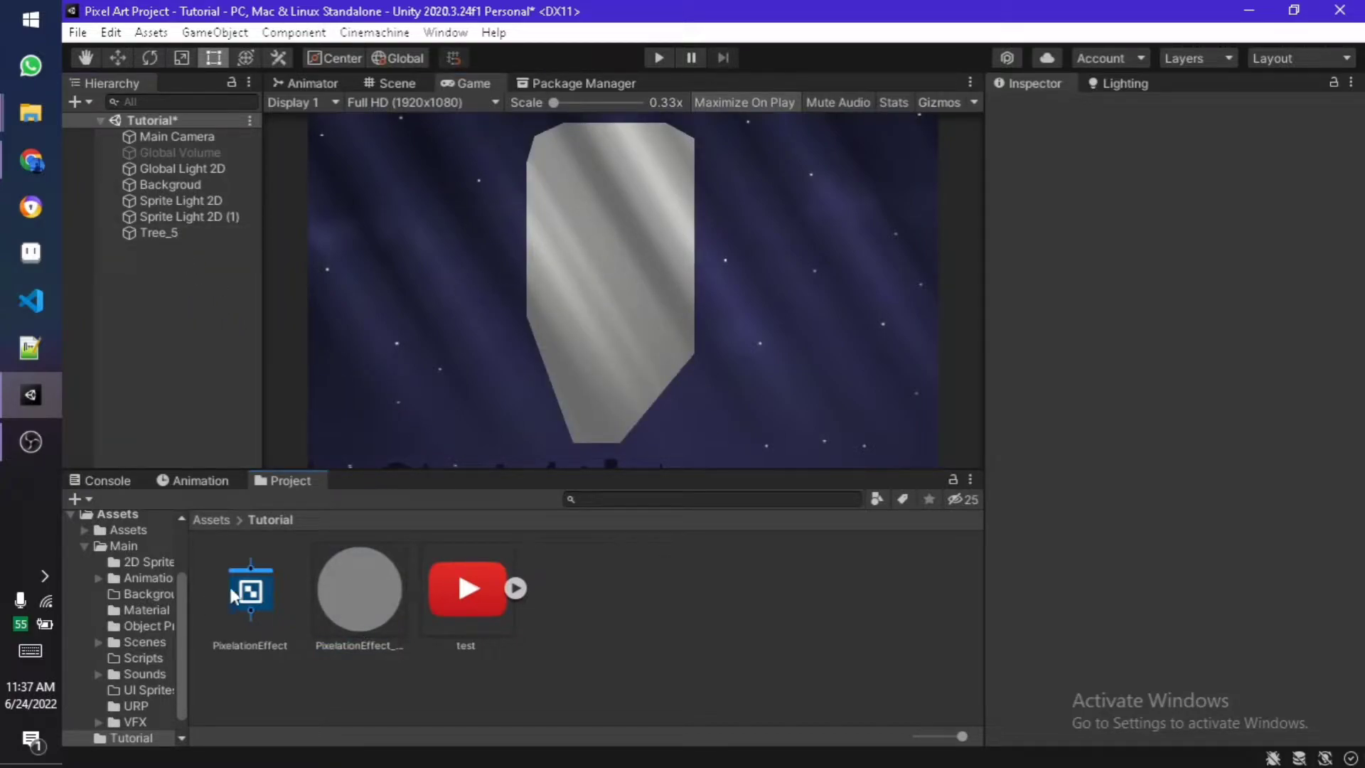
- Open PixelationEffect maximized and add a Texture2D property named Sample Texture
double_click(261, 587)
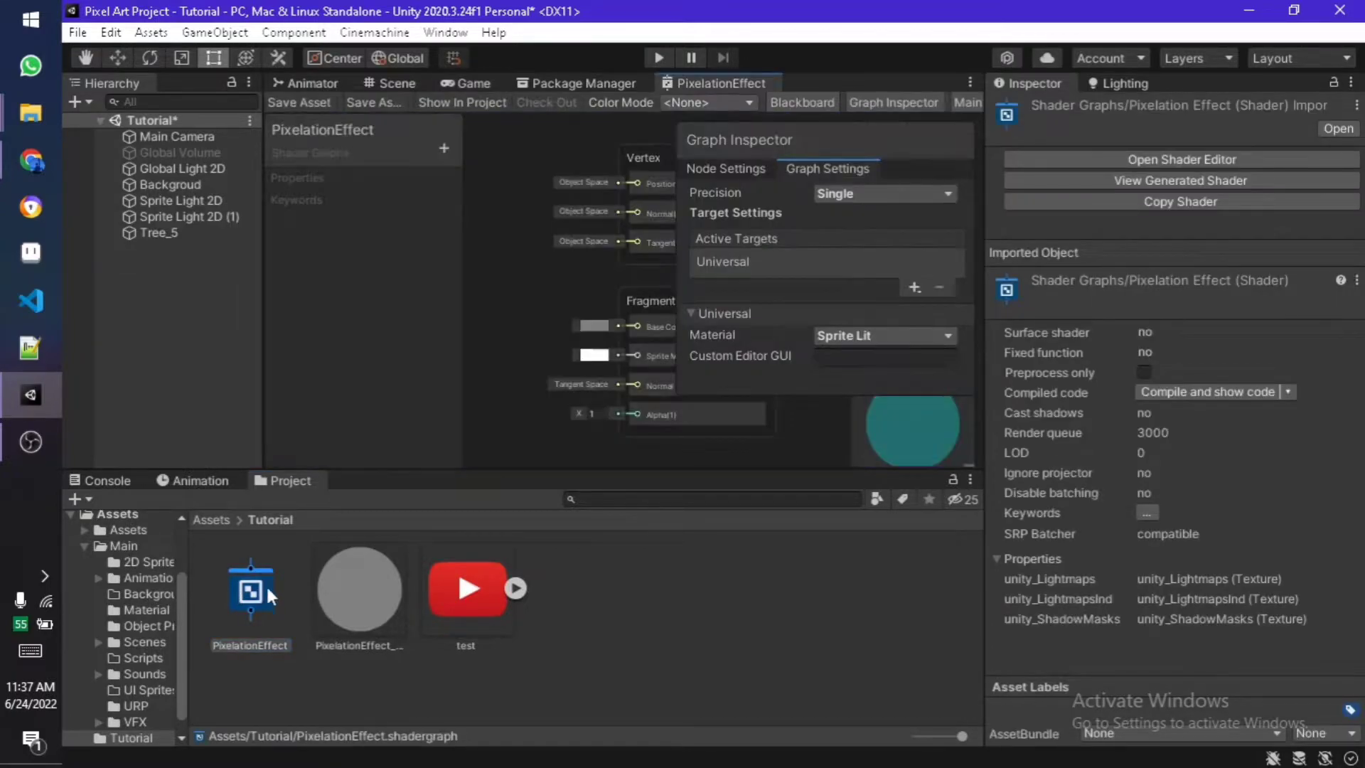
click(970, 82)
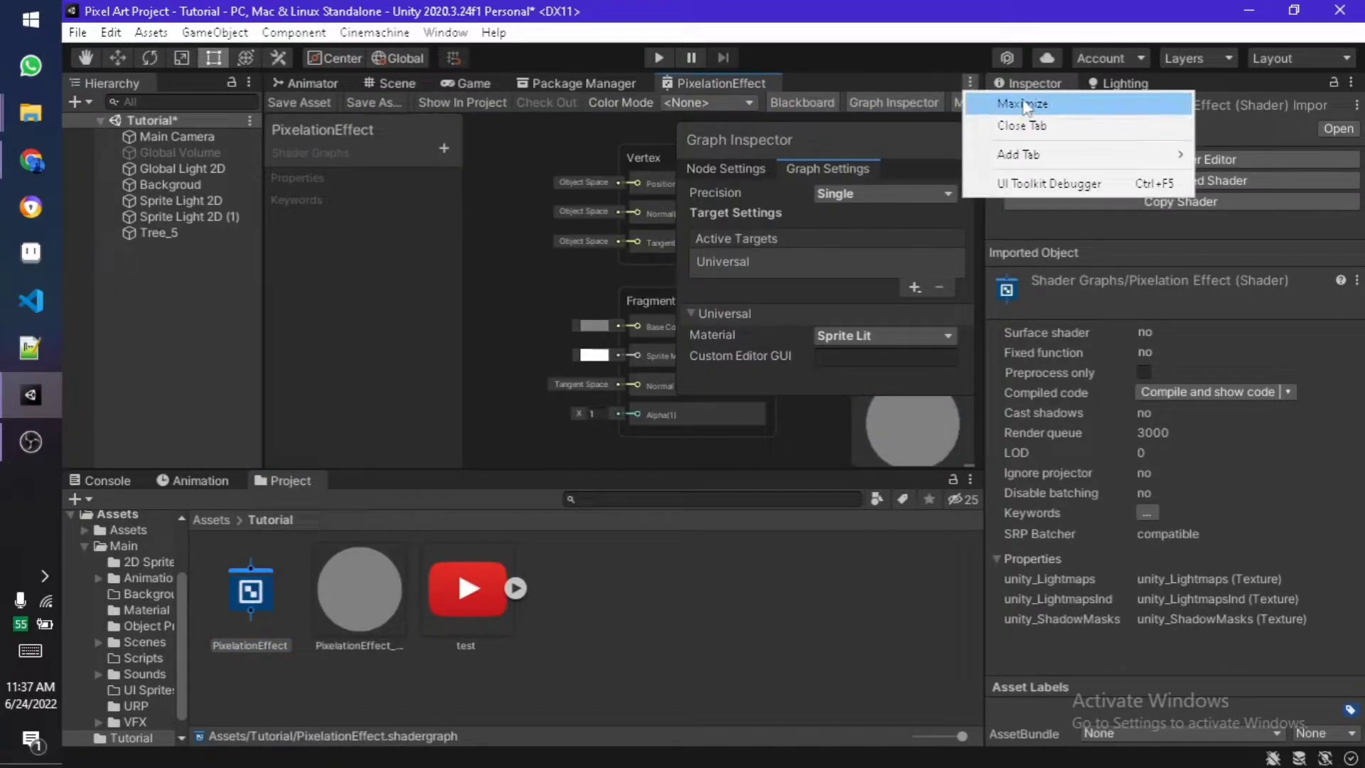
click(978, 98)
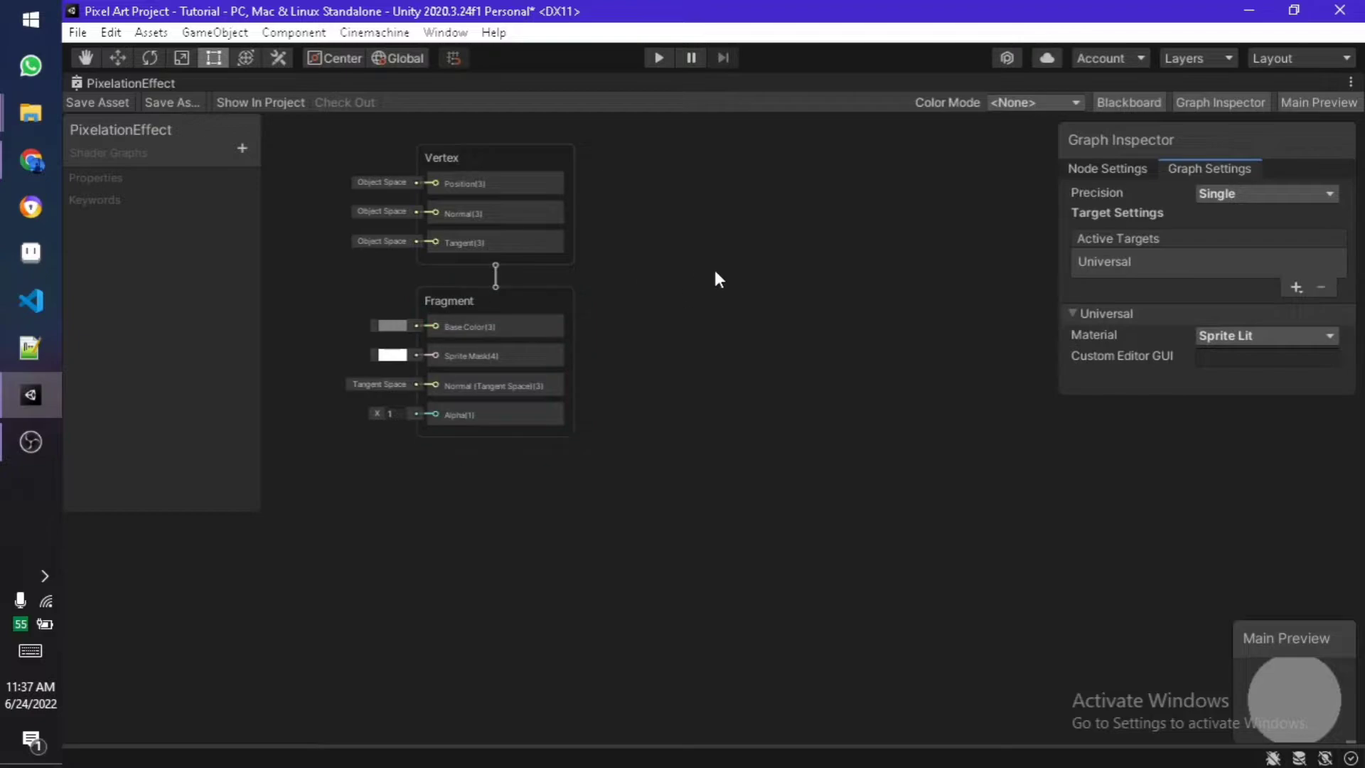
key(a)
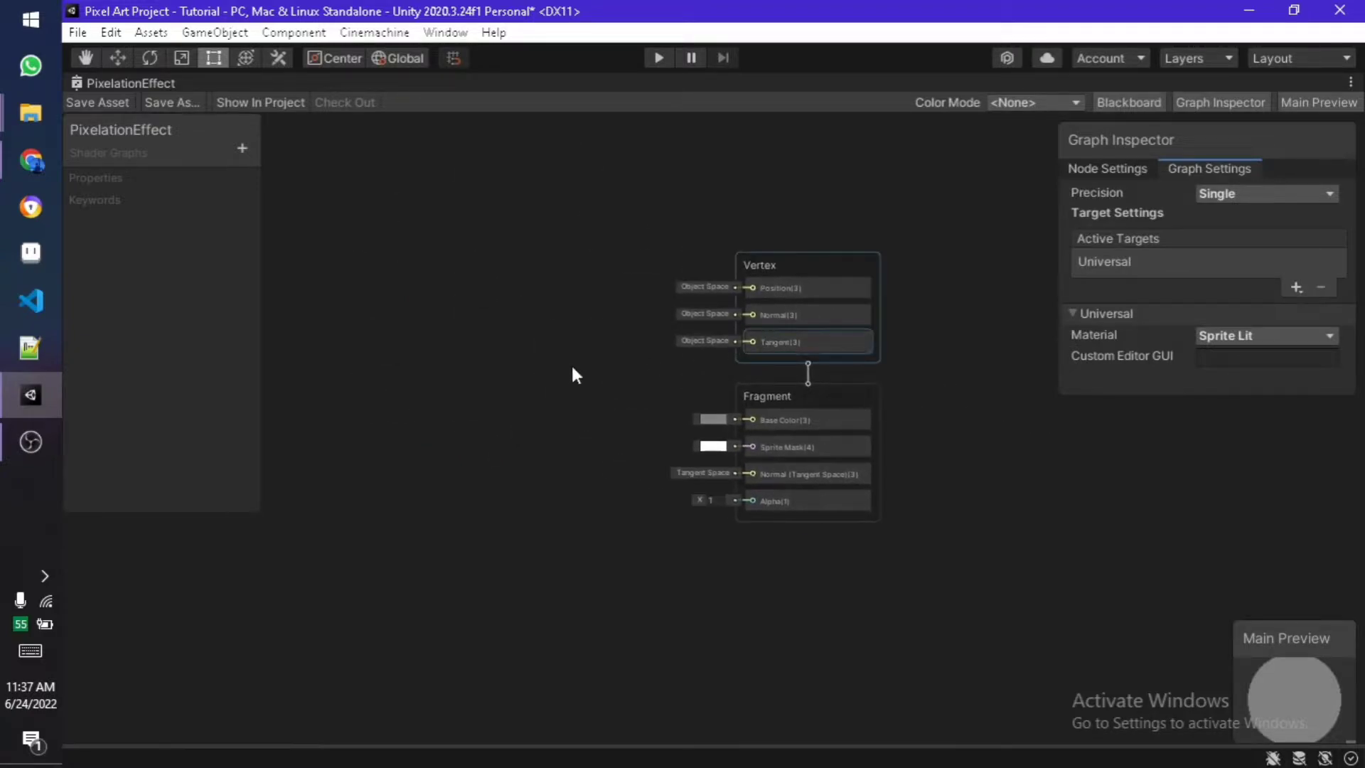
click(245, 149)
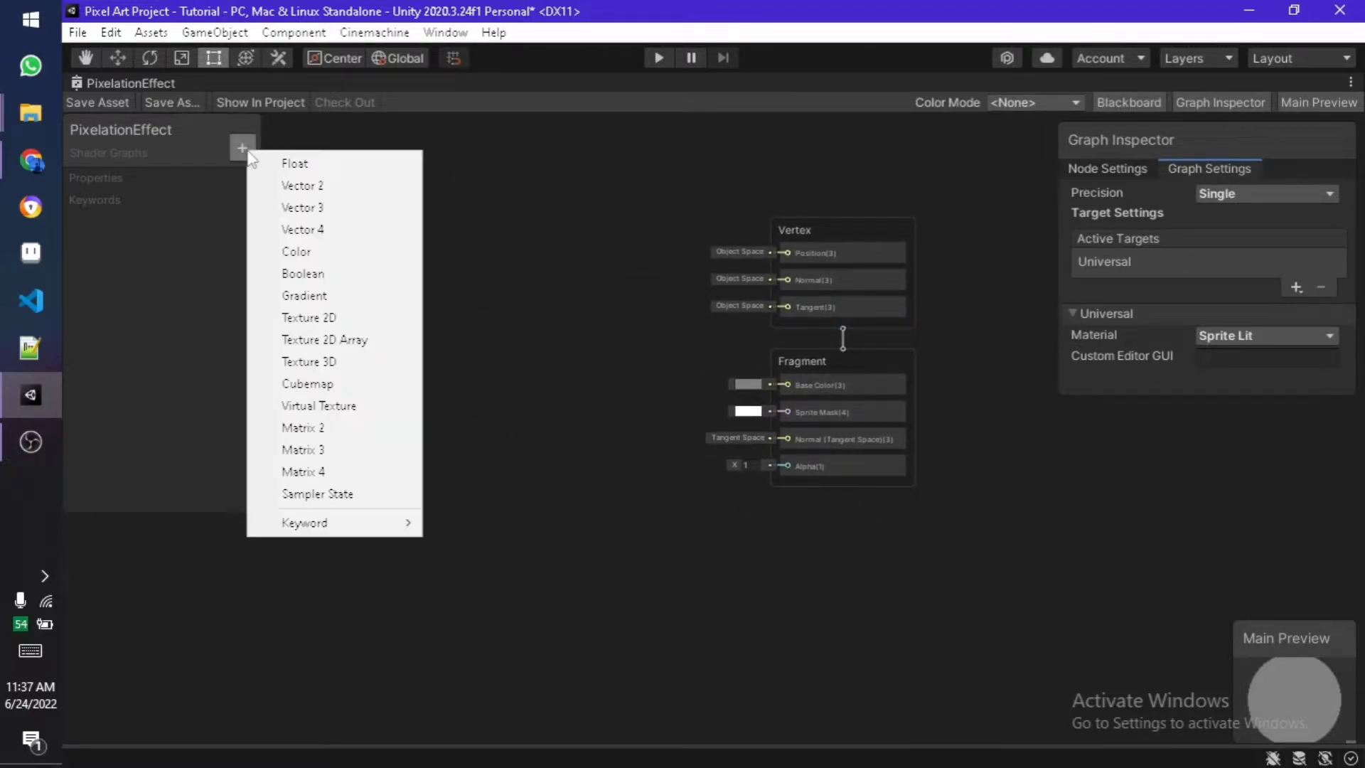
click(313, 317)
text(Sampl)
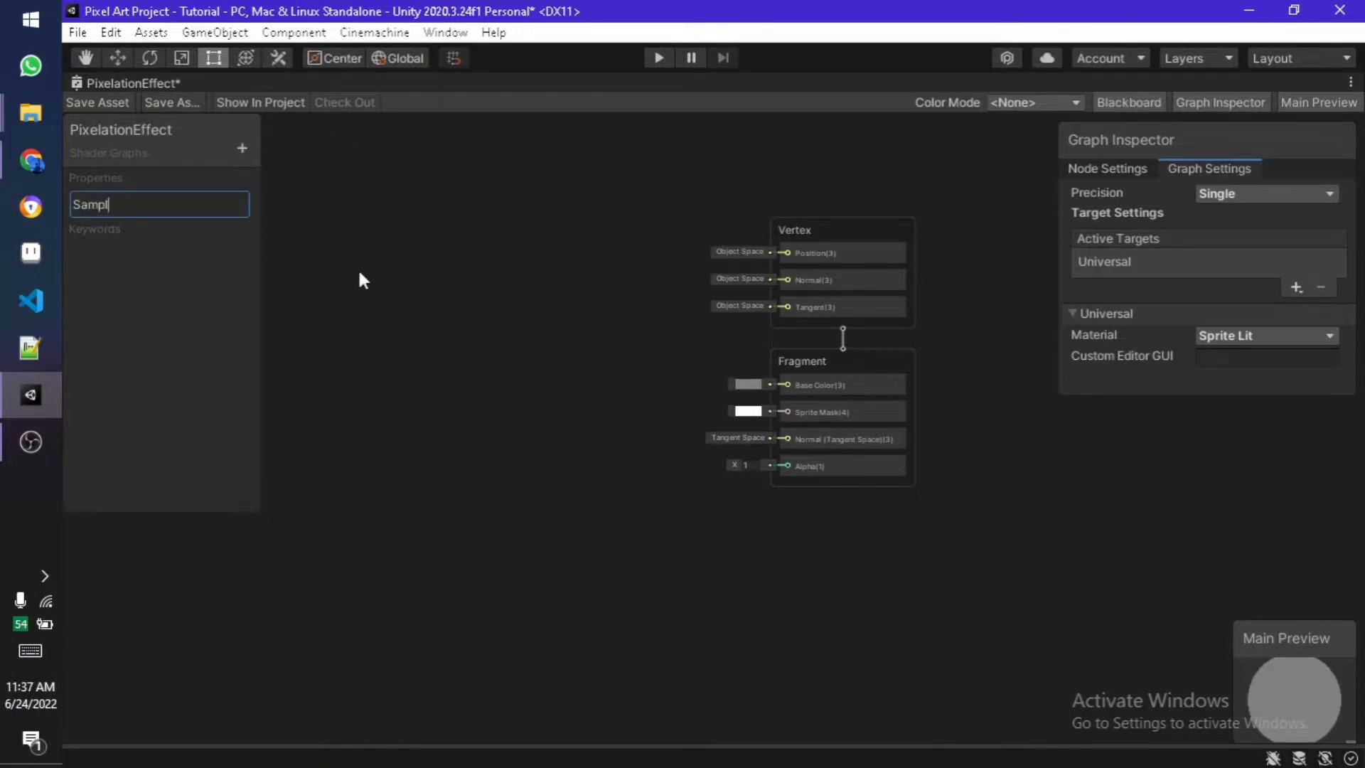
text(e Texture)
key(Return)
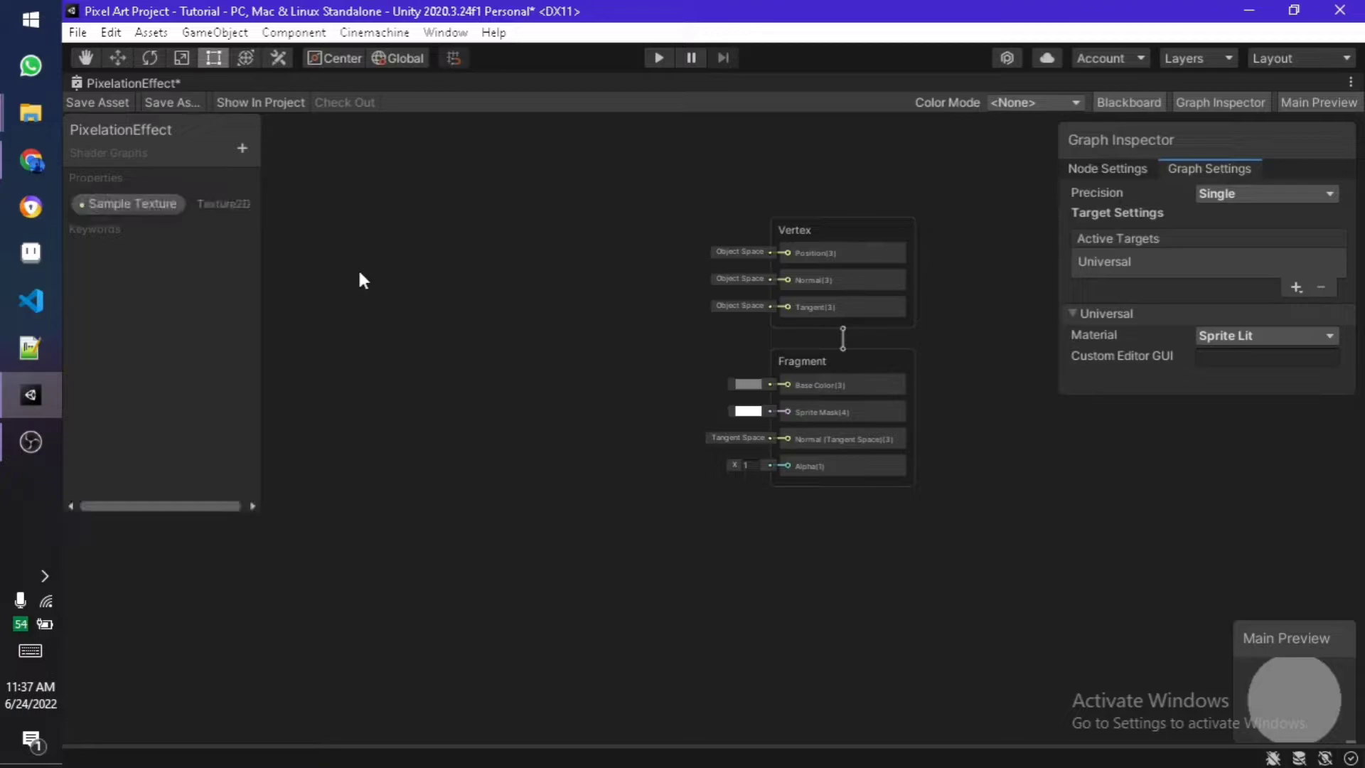
- Add a Float property named Pixelation Amount
click(244, 146)
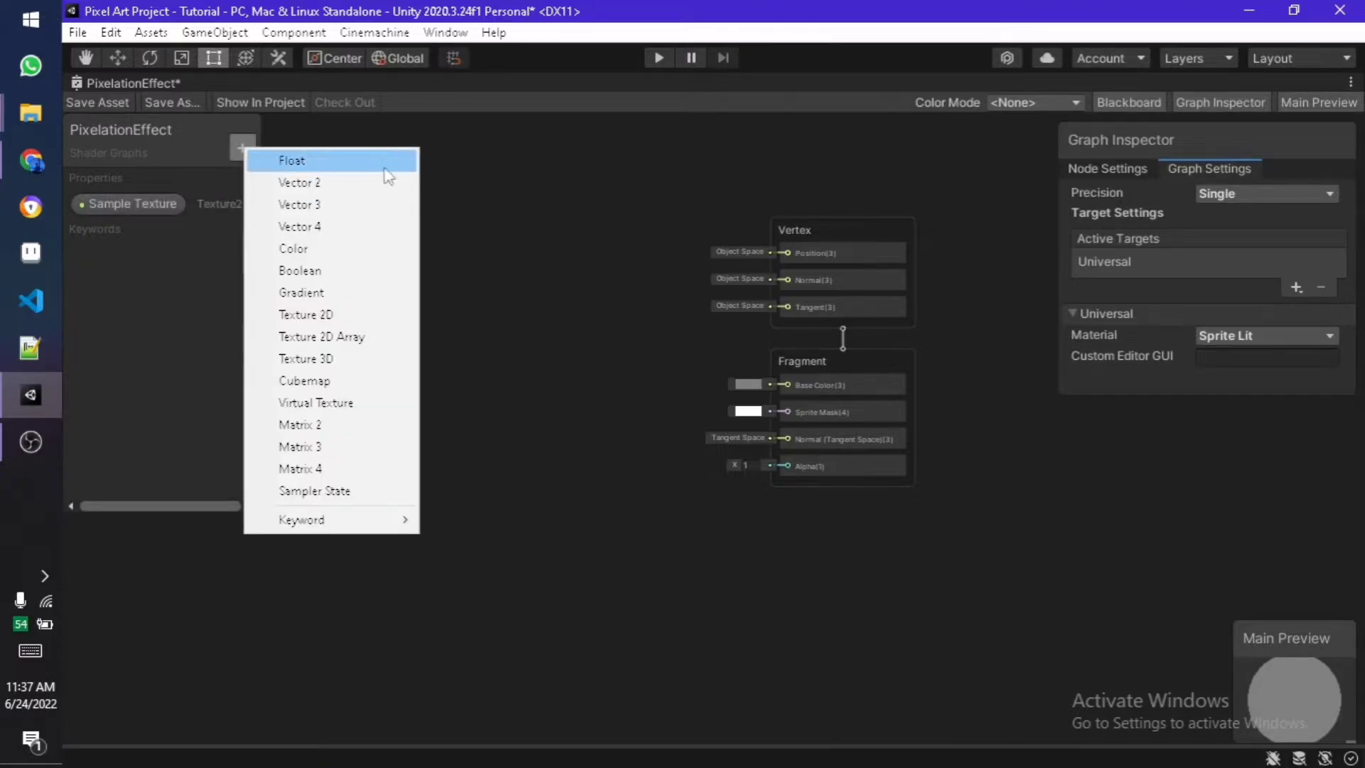
click(370, 161)
text(Pixelat)
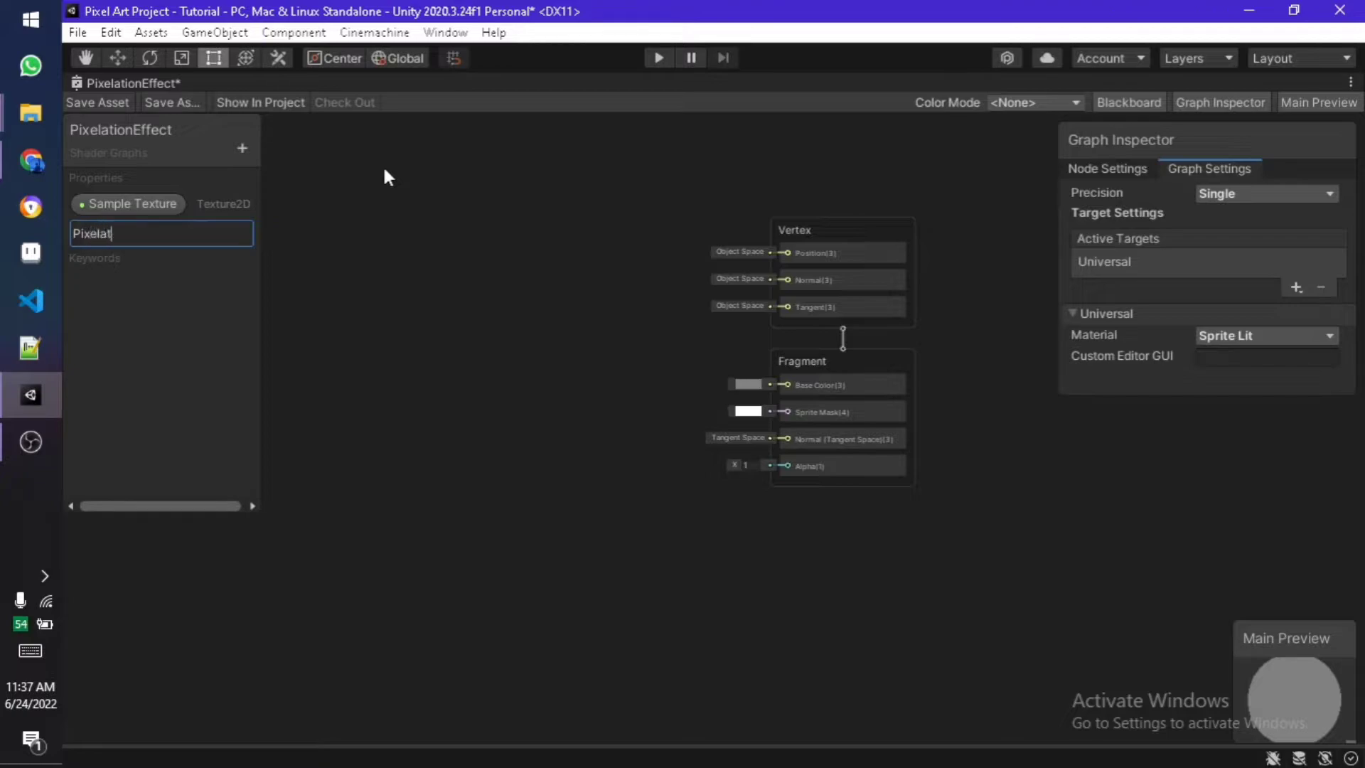
text(ion Amount)
key(Return)
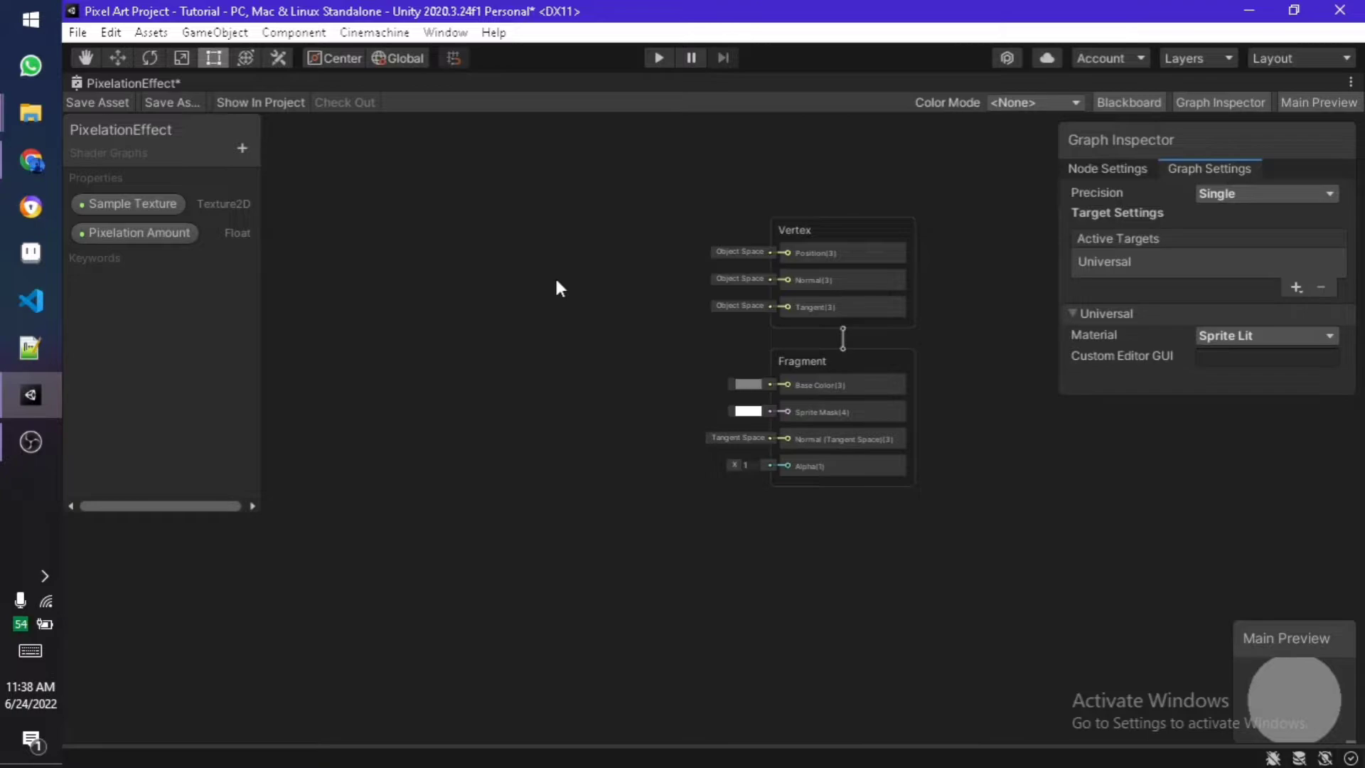
- Add a Sample Texture 2D node fed by the Sample Texture property
scroll(556, 288, up, 3)
key(space)
text(b)
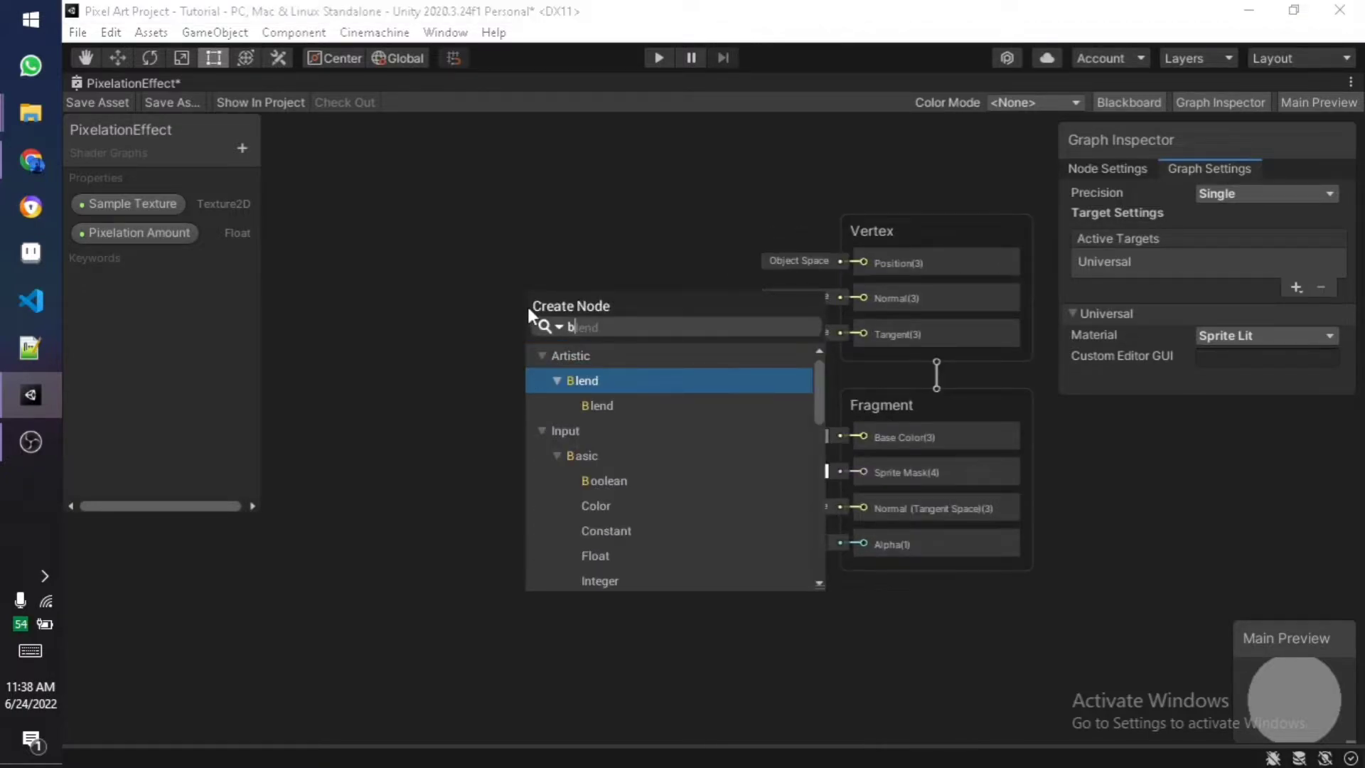
key(BackSpace)
text(sam)
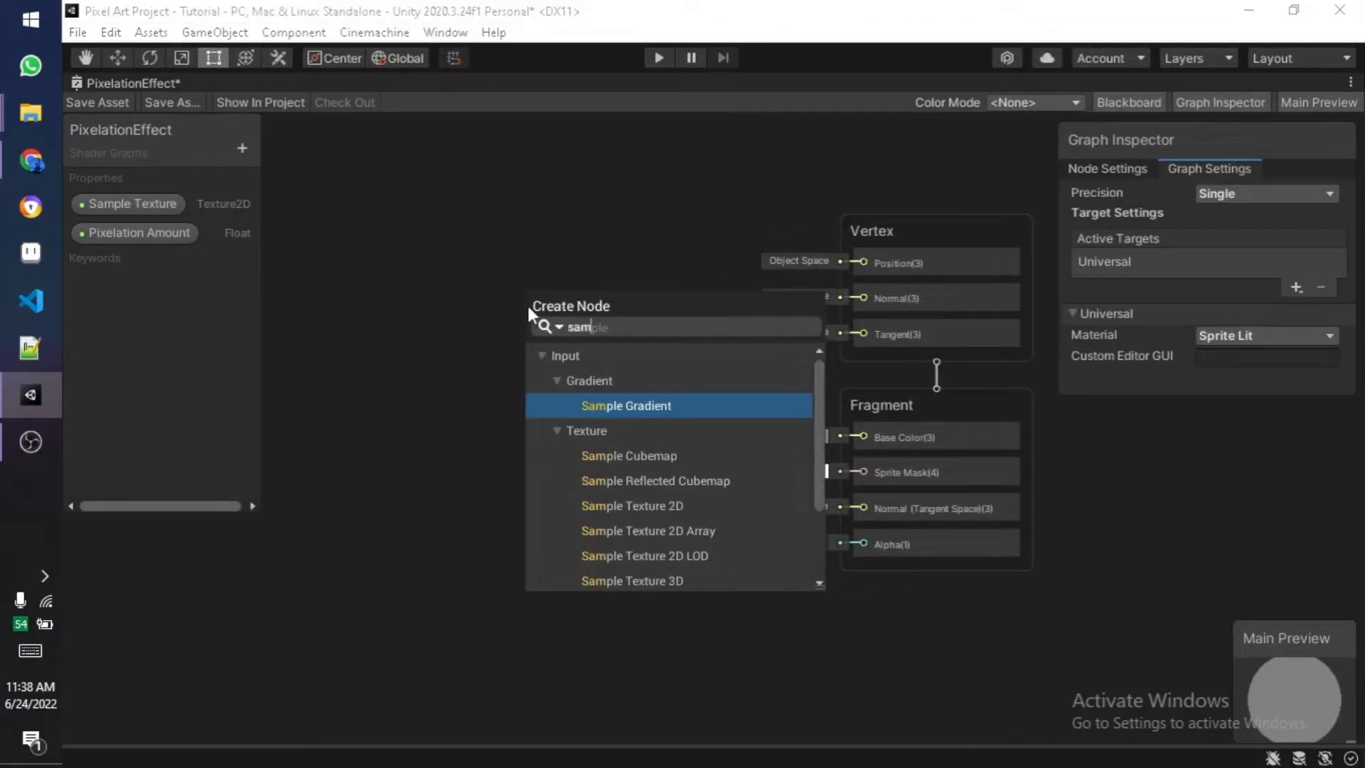
click(658, 500)
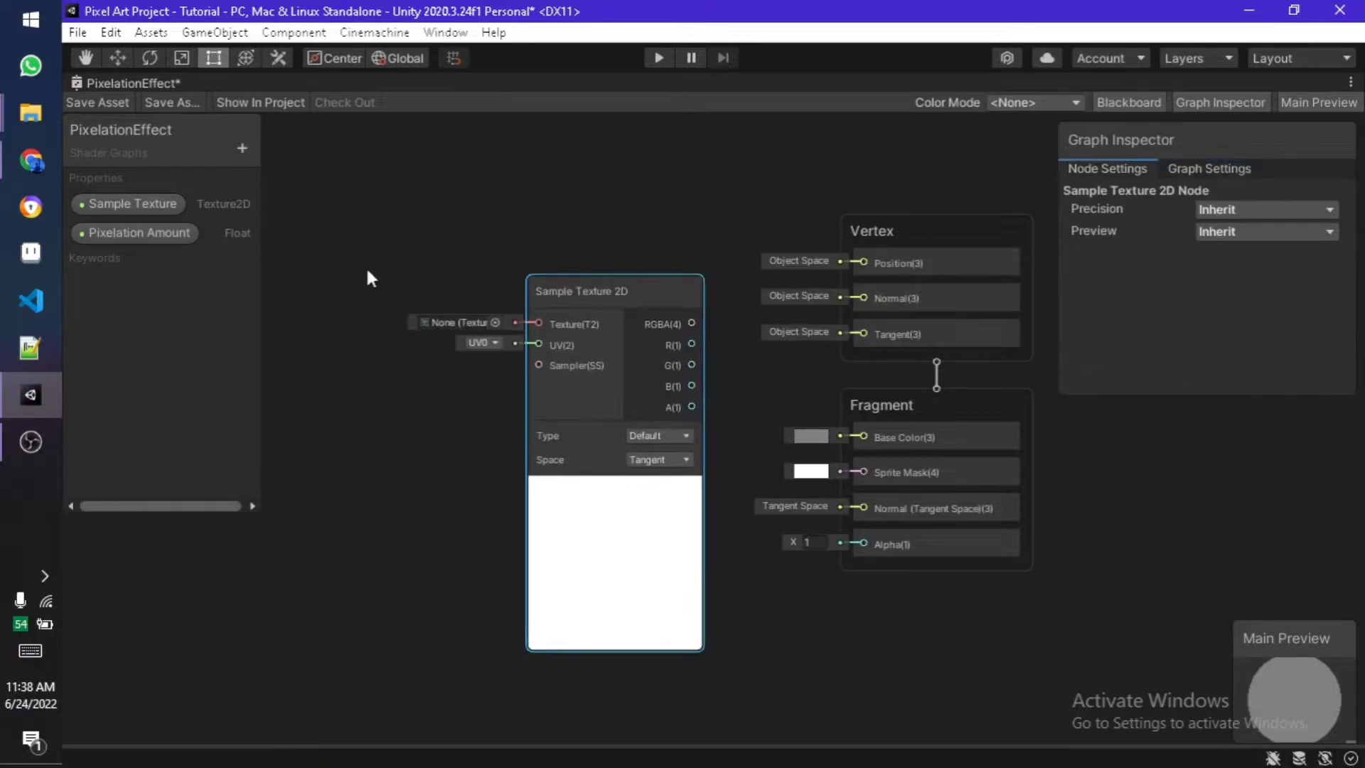
drag(169, 208, 539, 323)
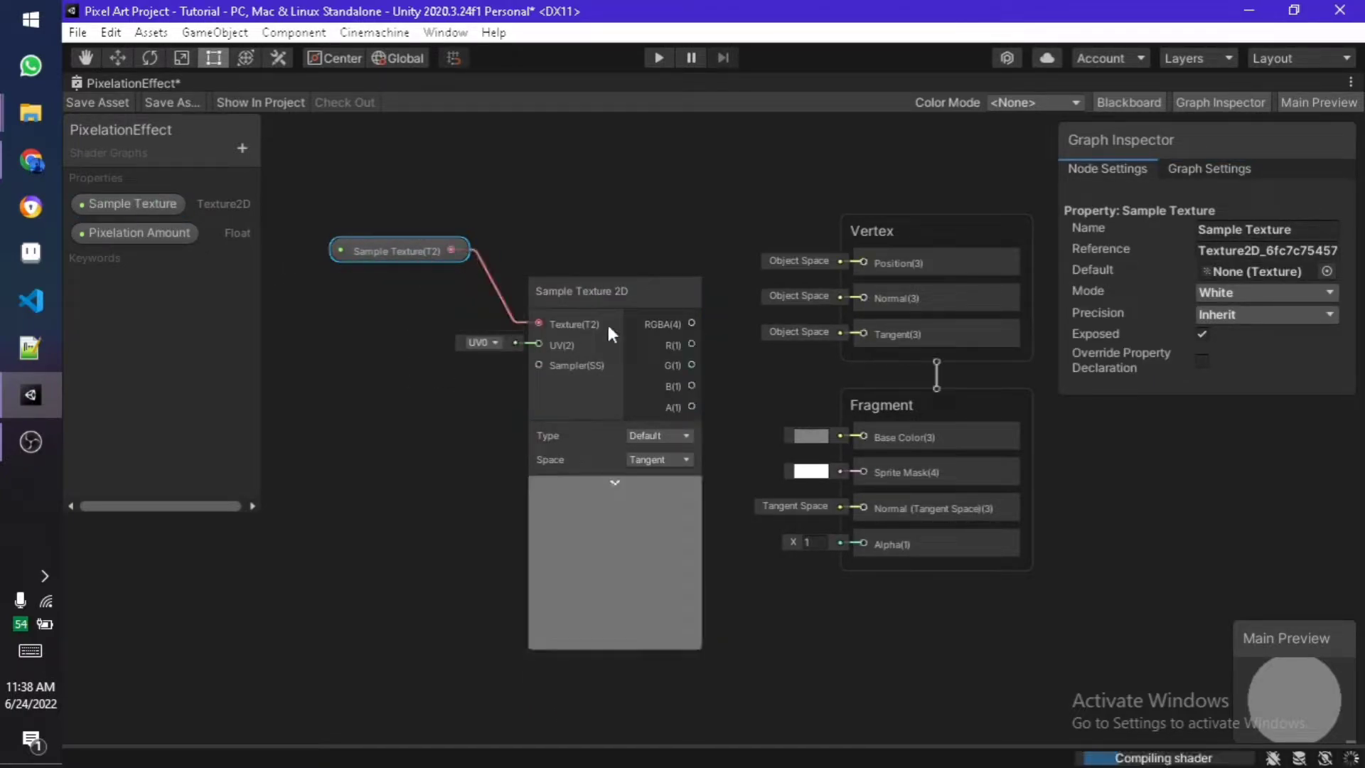
- Wire RGBA to Base Color and A to Alpha, then begin editing the reference name
drag(610, 282, 781, 396)
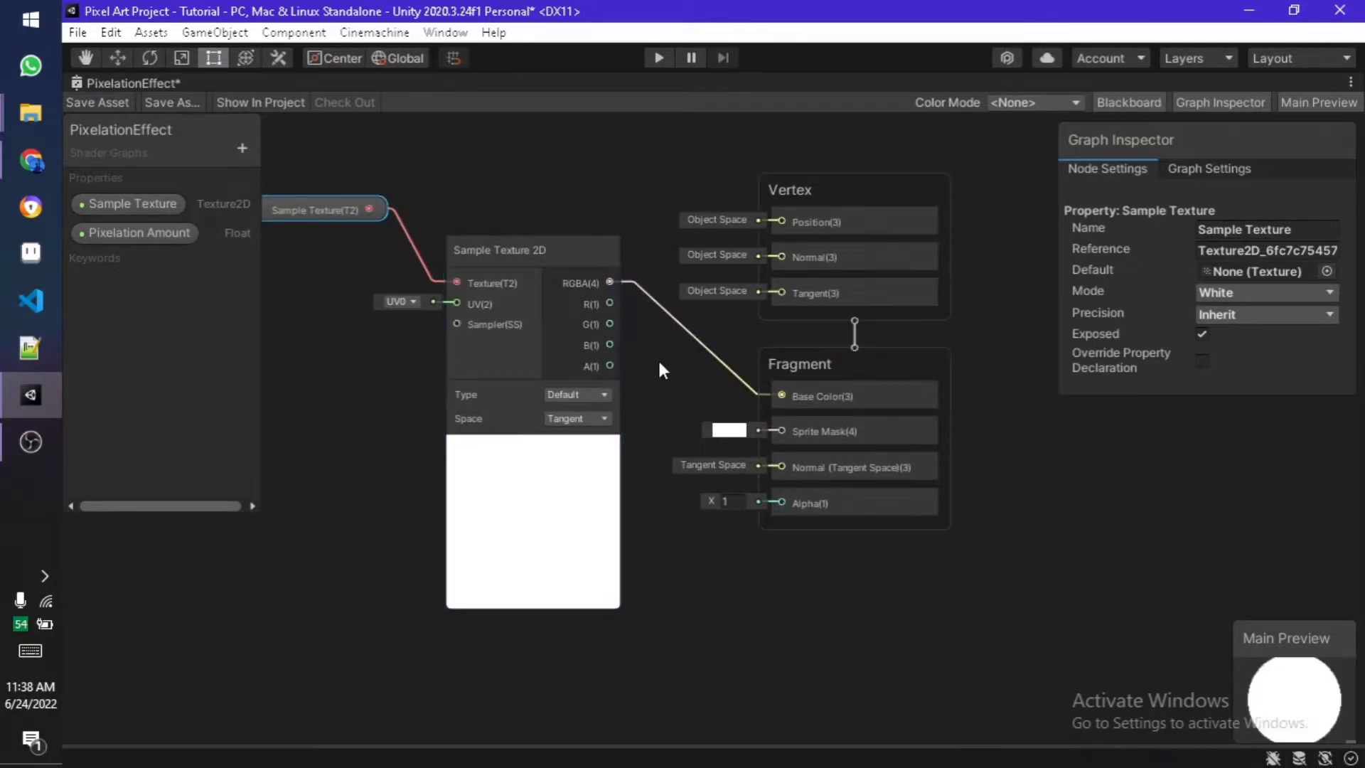
scroll(640, 363, down, 1)
drag(611, 344, 783, 482)
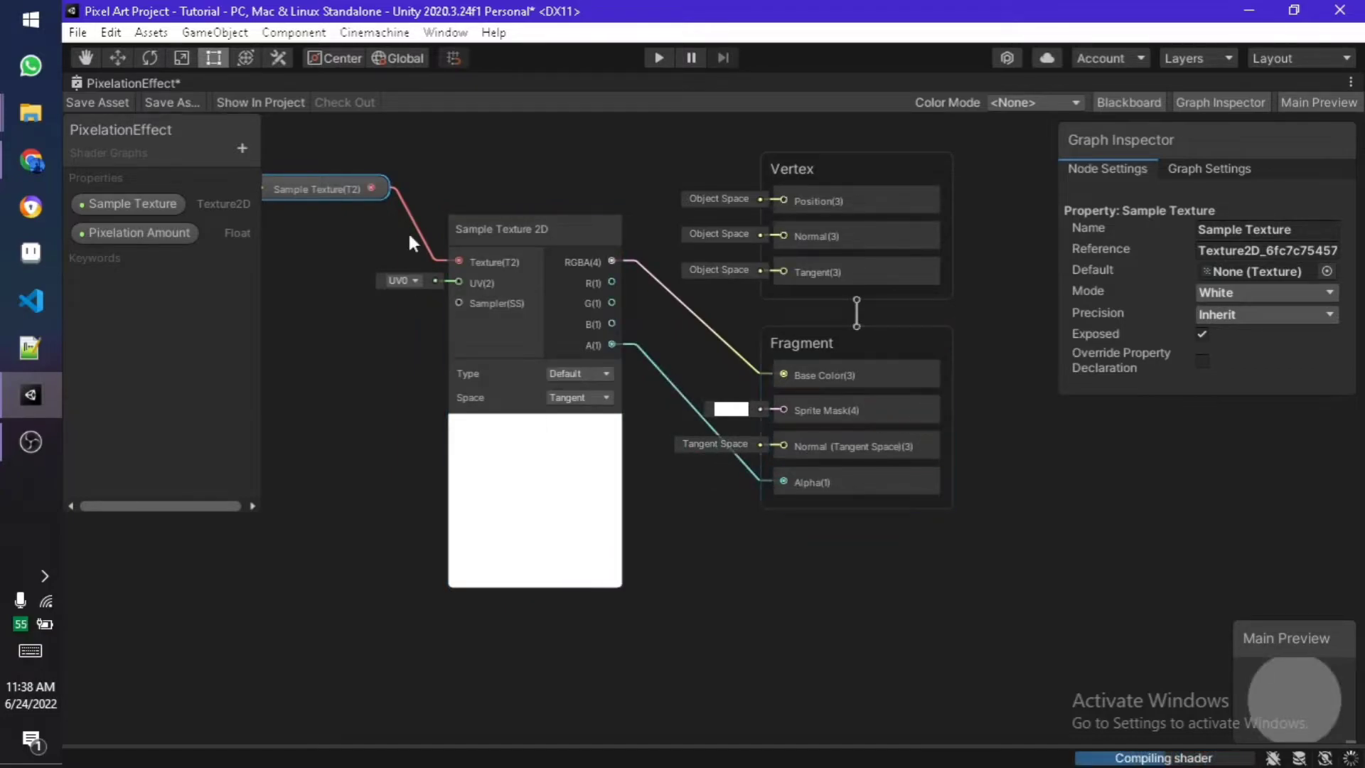
drag(352, 188, 392, 171)
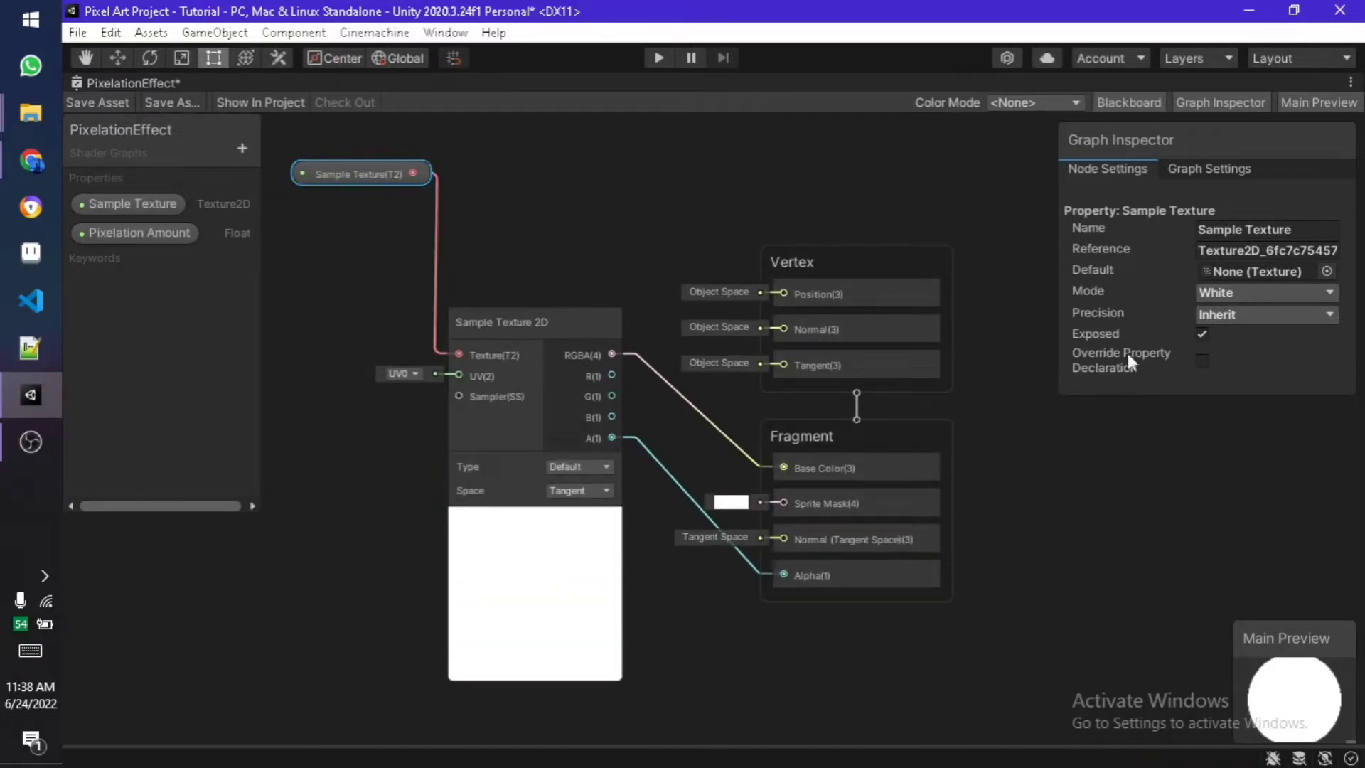
click(1304, 252)
text(_MainTex)
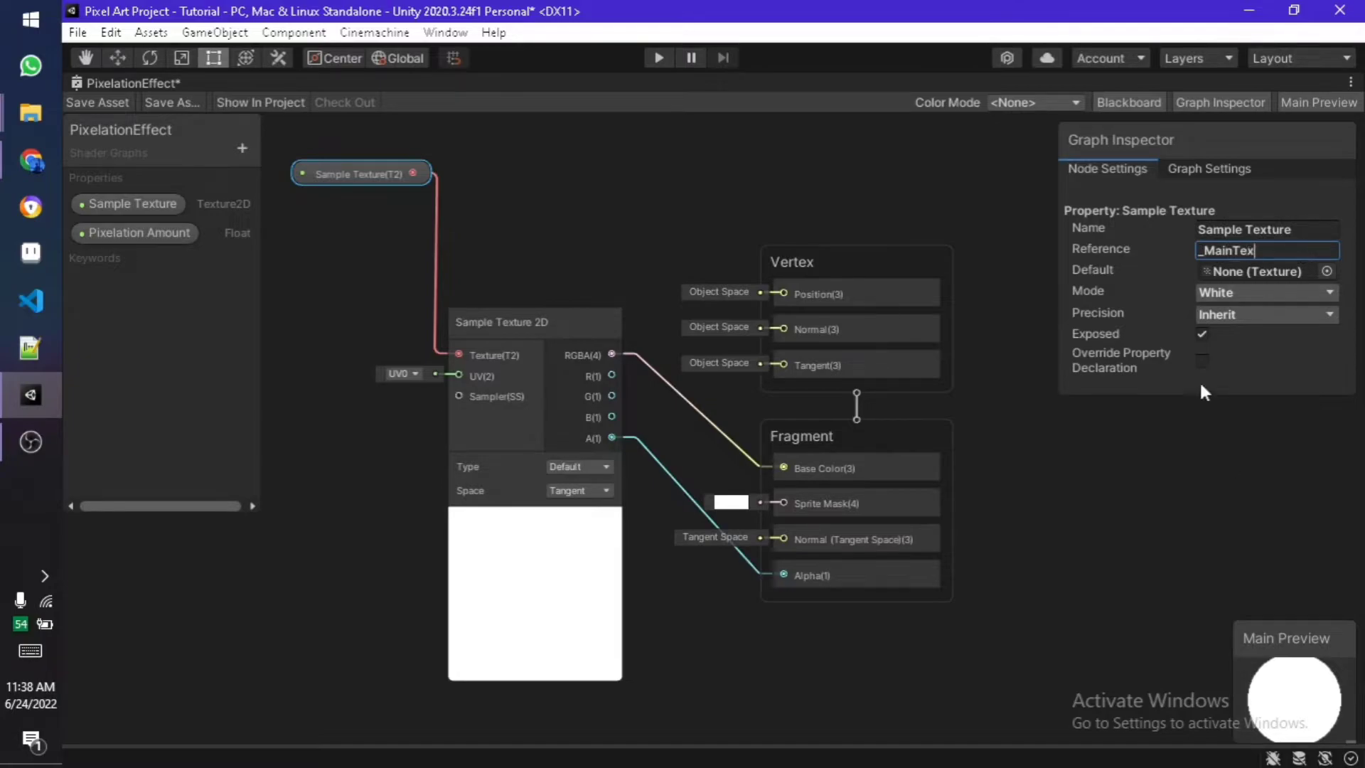
- Set the reference to _MainTex, default texture 11005230, and save the shader graph
click(1250, 468)
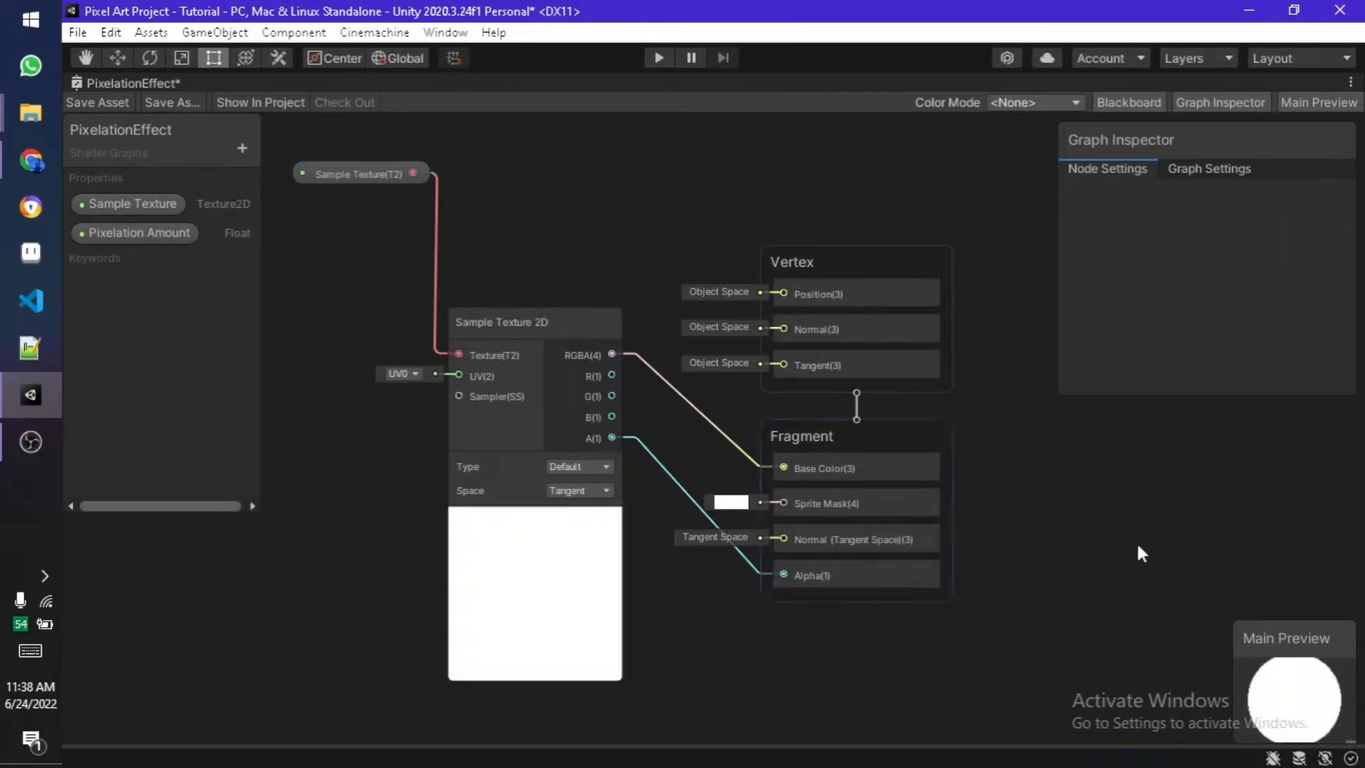
click(359, 174)
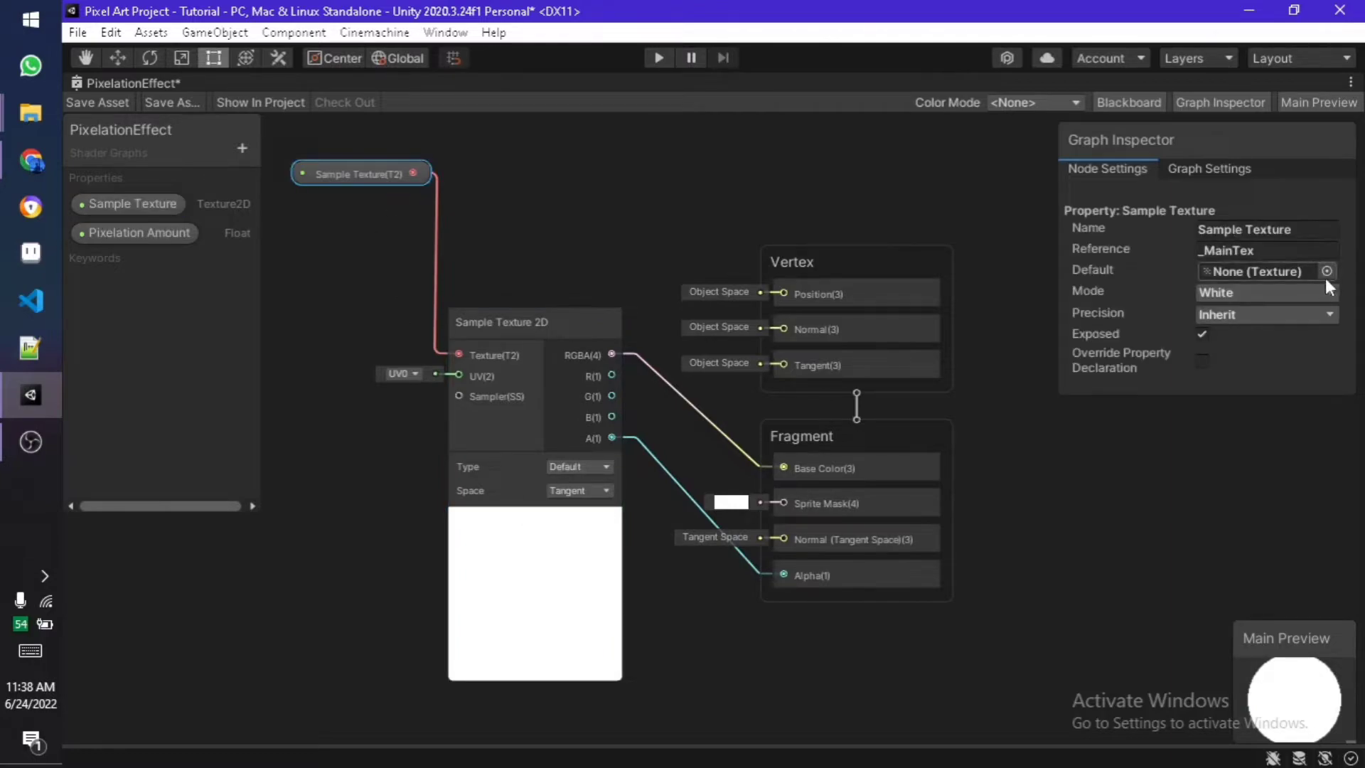
click(1327, 271)
click(1016, 344)
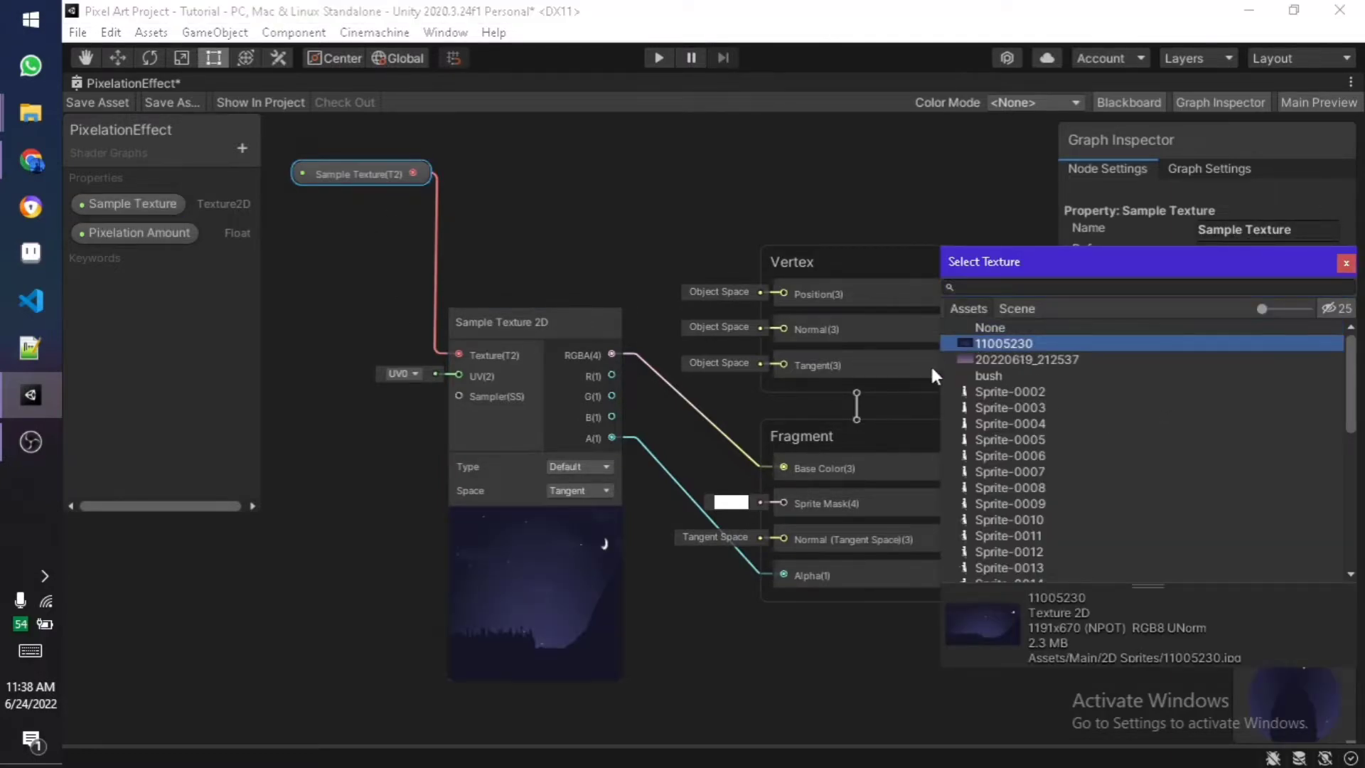
click(898, 211)
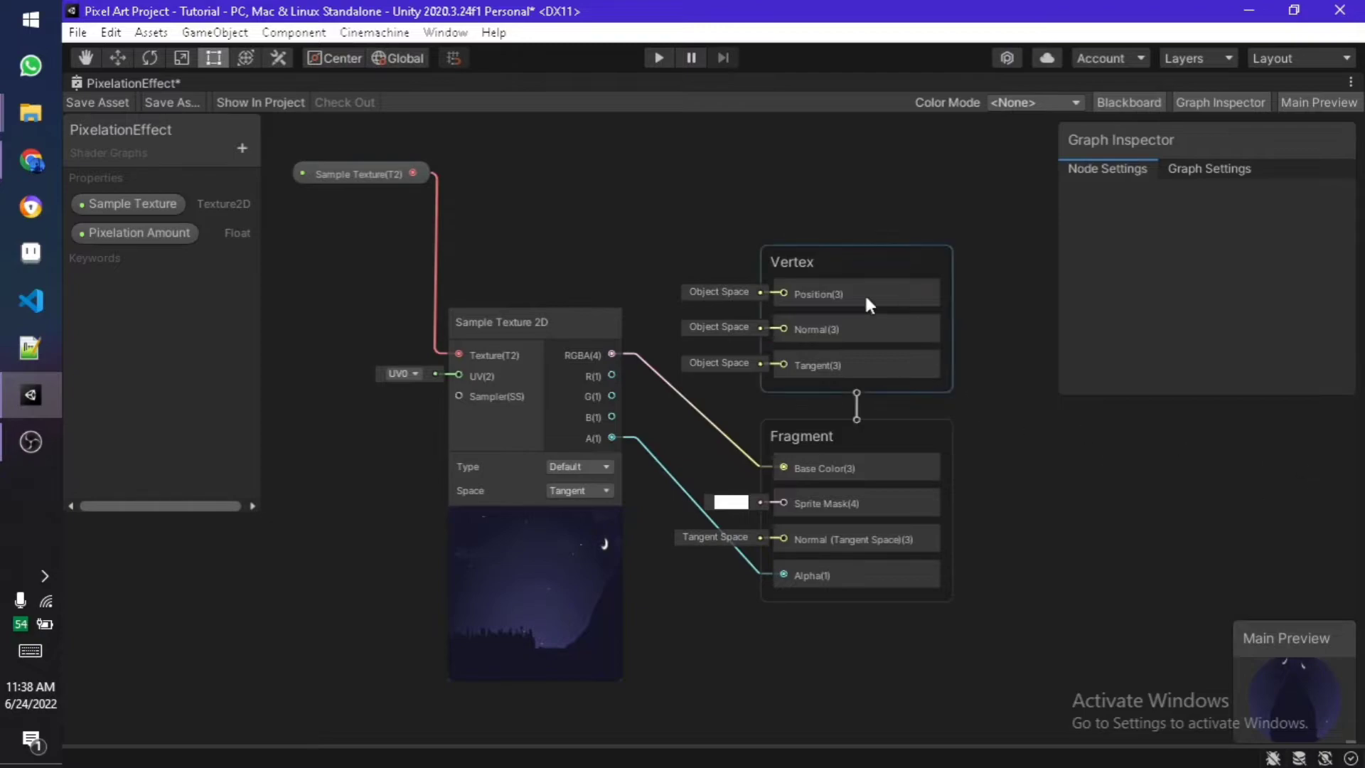
click(103, 103)
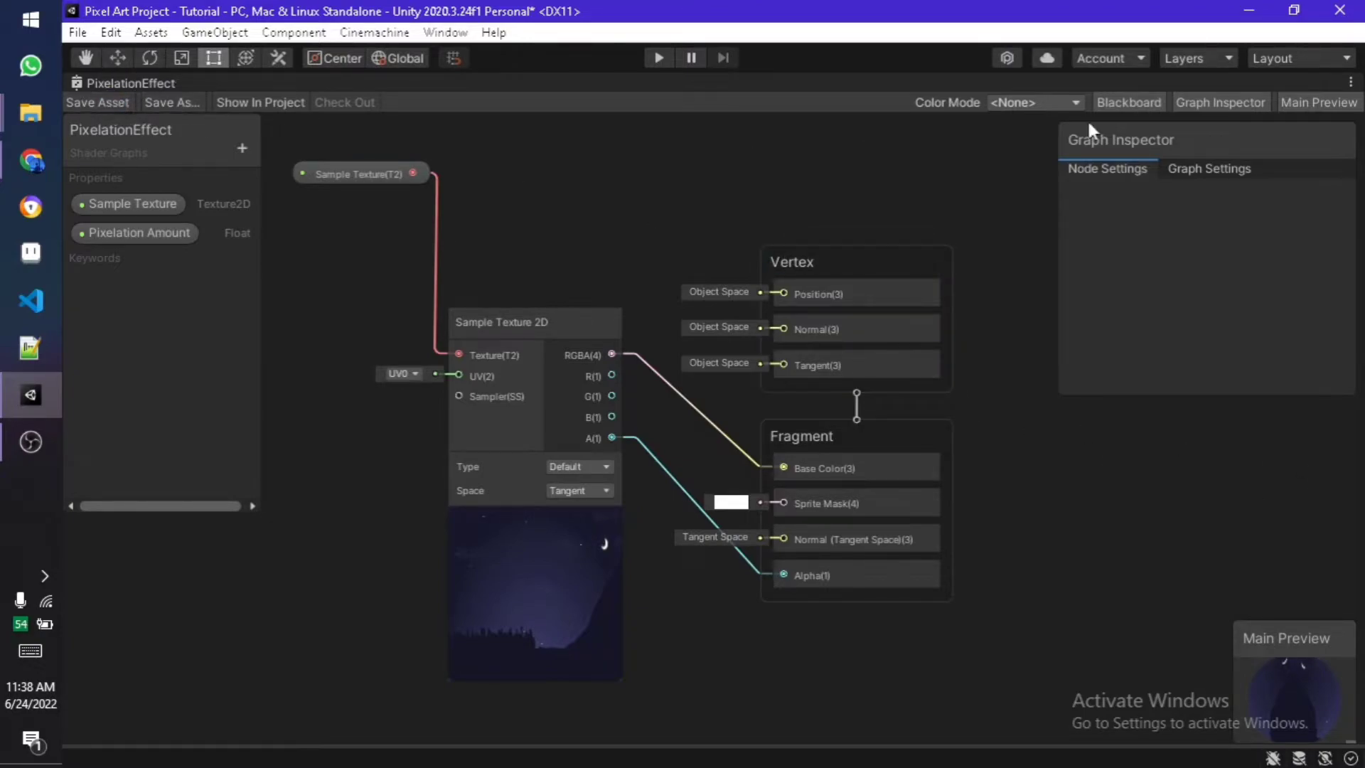
- Restore the layout, check the tree in the Game view, and float the Shader Graph window
click(1351, 82)
click(1283, 100)
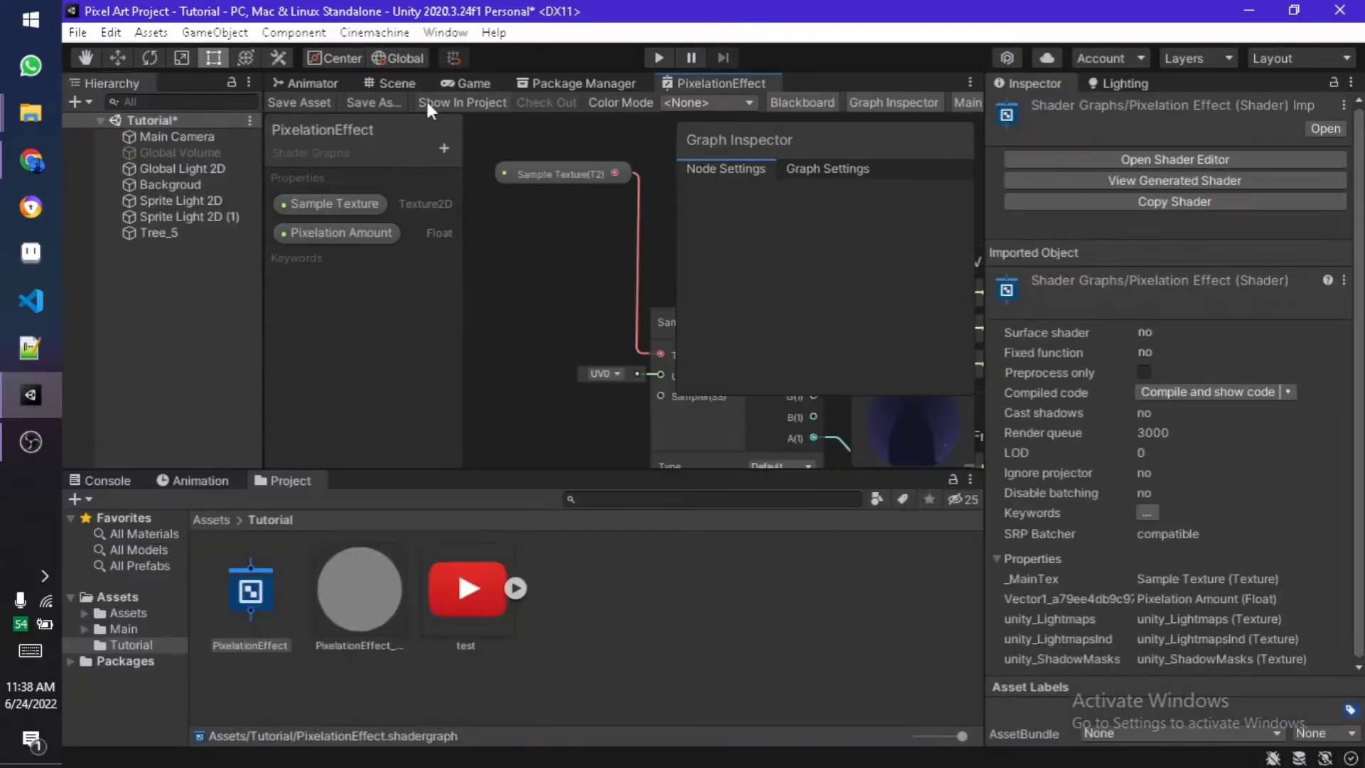
click(455, 83)
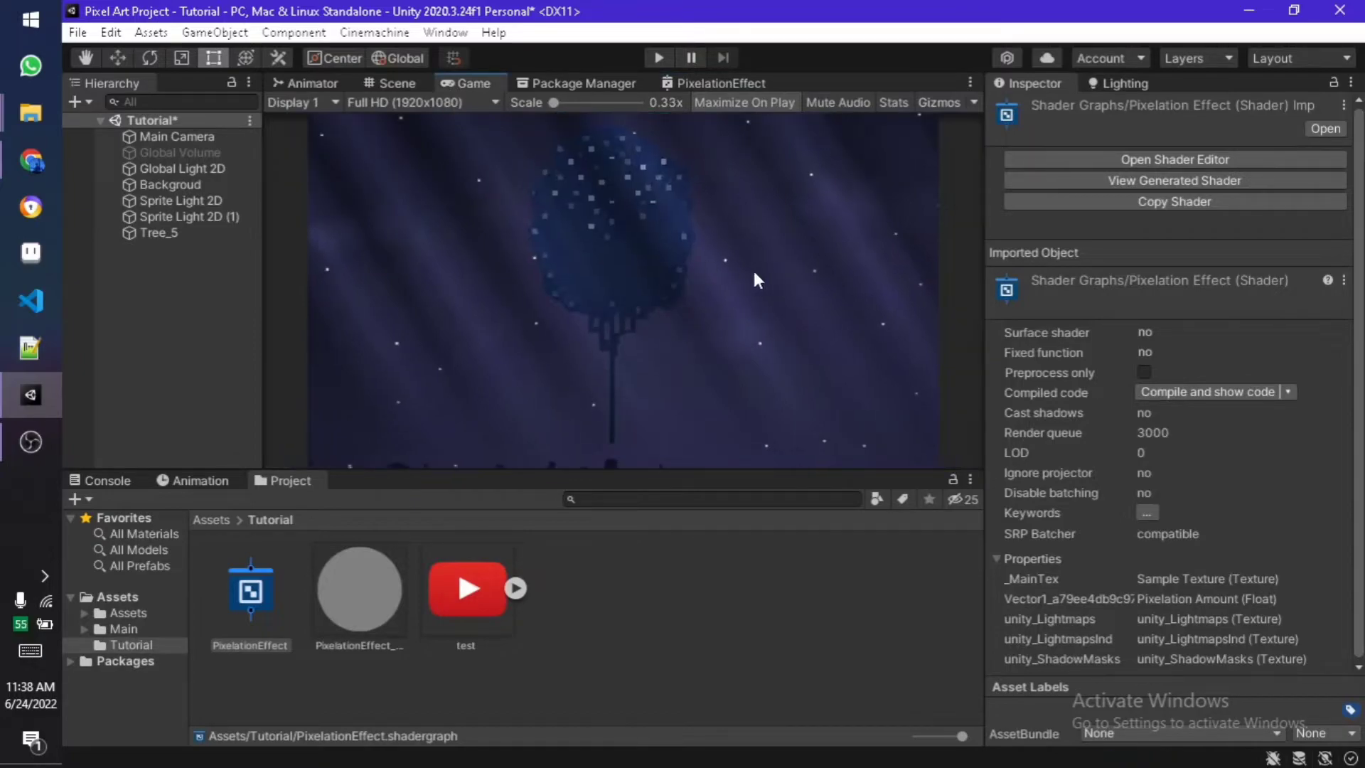
click(692, 84)
drag(692, 84, 909, 114)
- Add a UV node with the Pixelation Amount property placed just below it
click(950, 71)
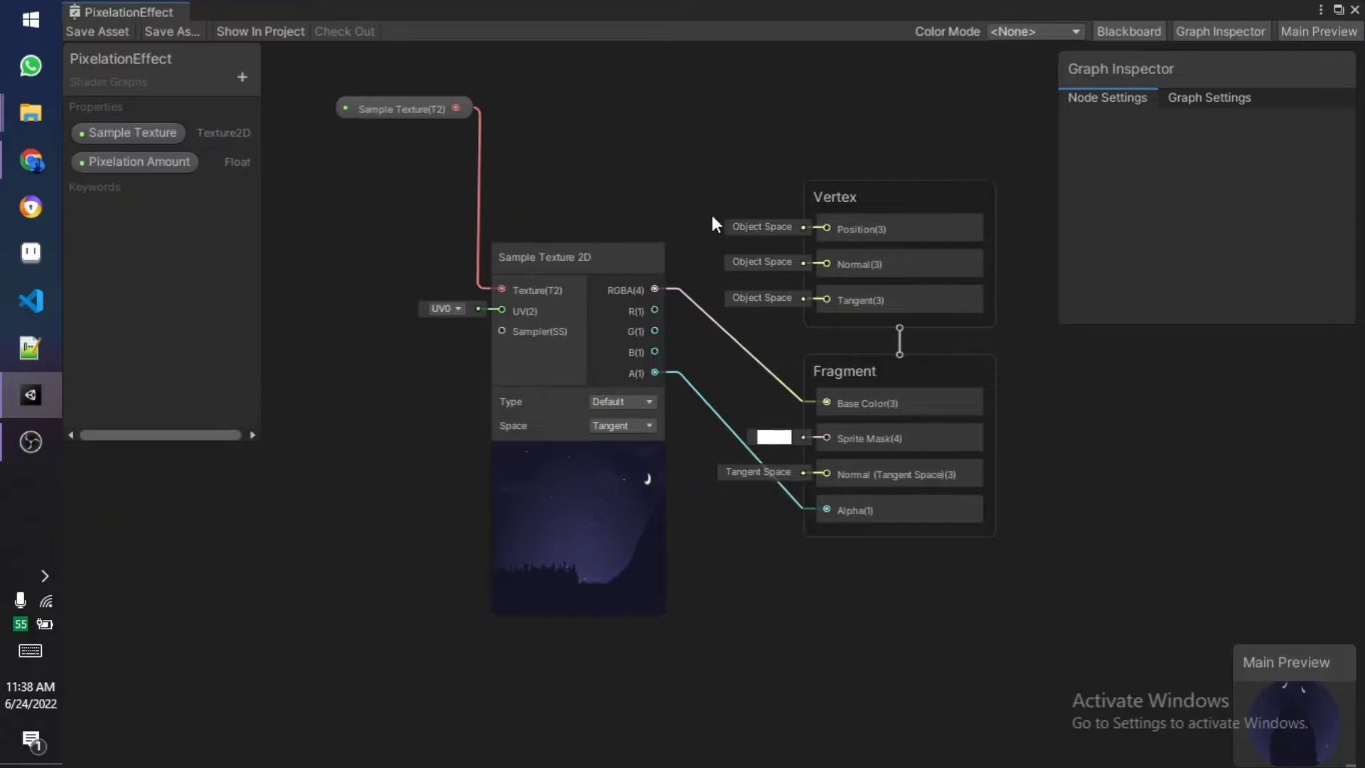
middle_drag(711, 215, 894, 291)
scroll(813, 284, down, 2)
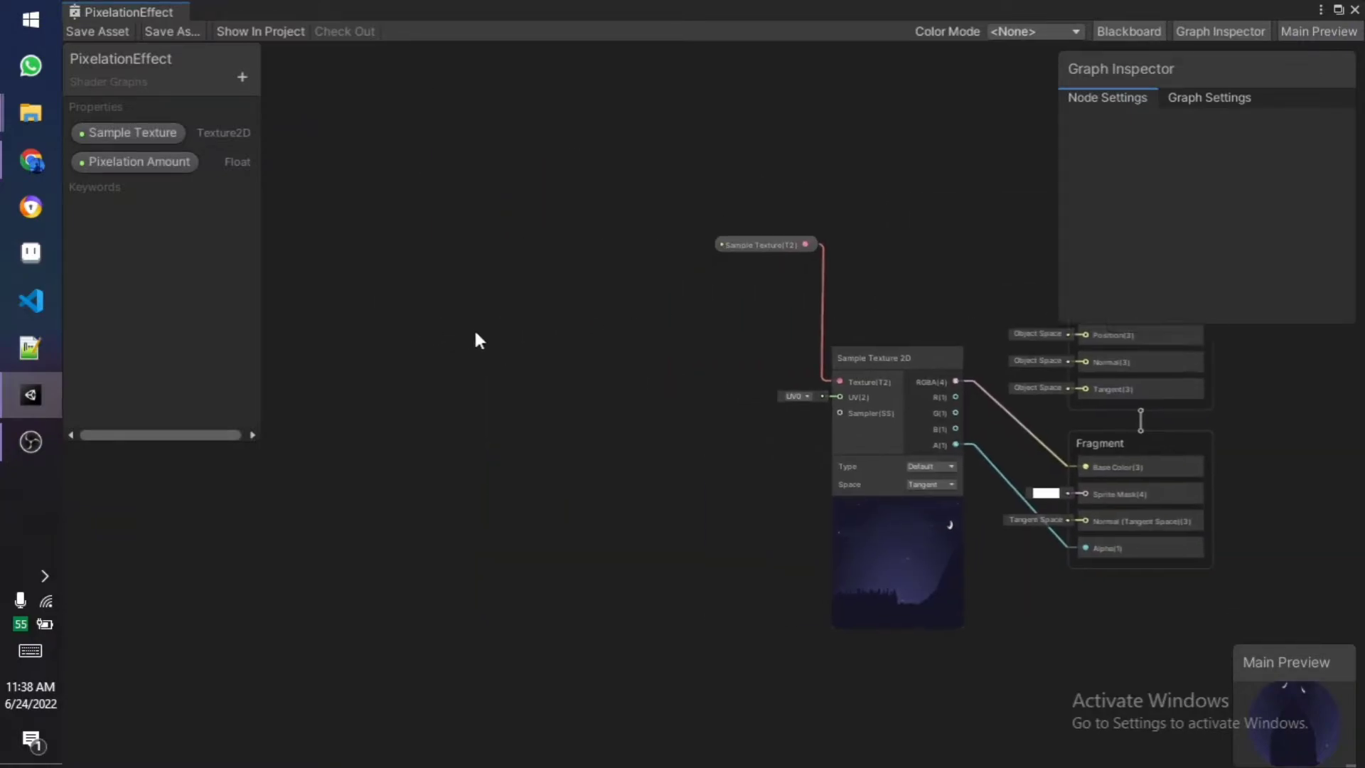
key(space)
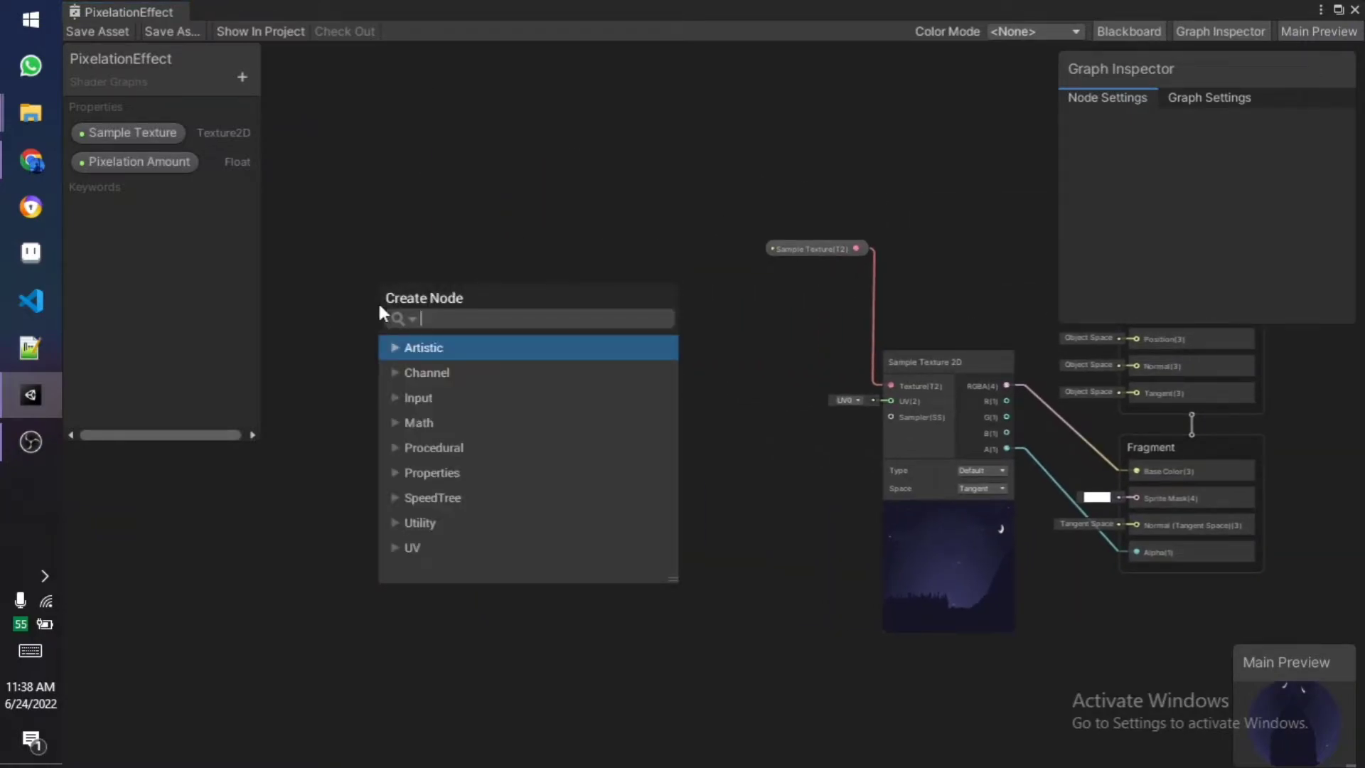
text(uv)
click(494, 396)
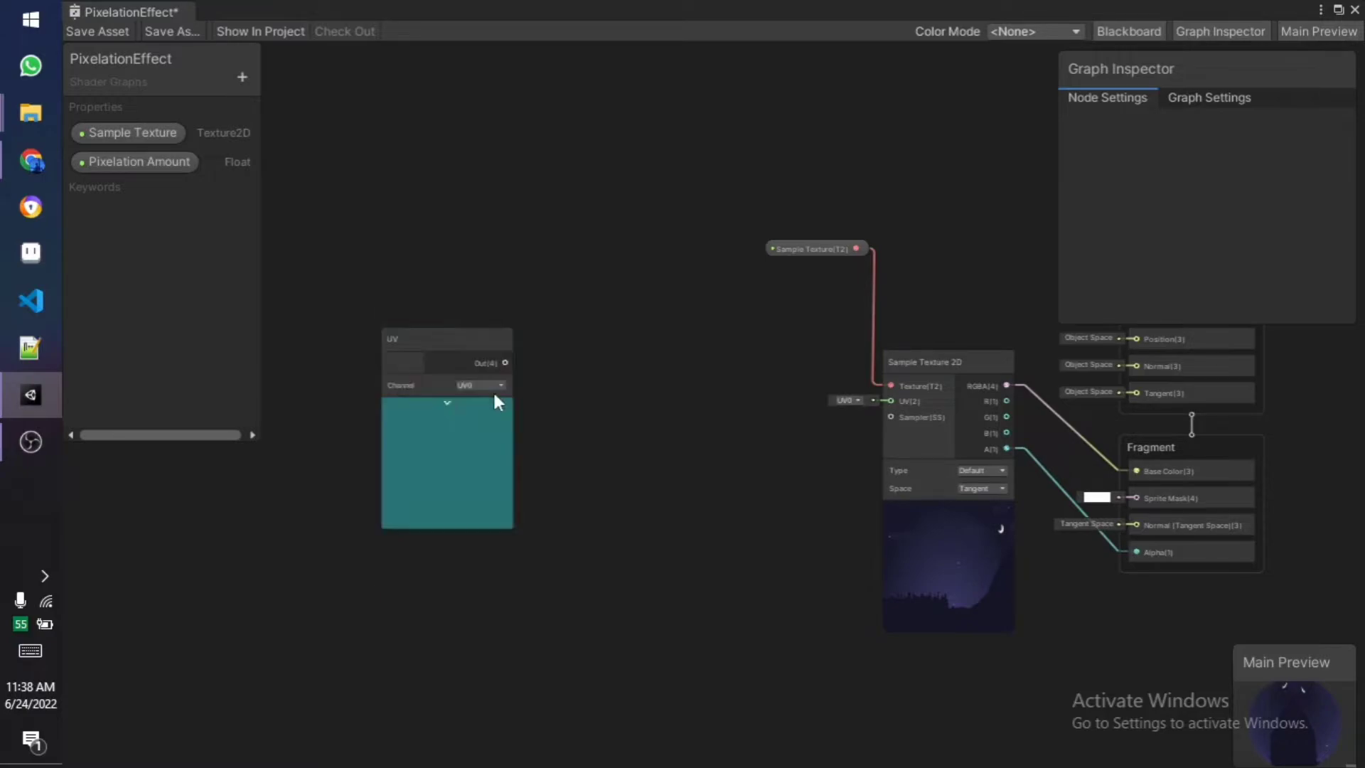
drag(463, 339, 487, 321)
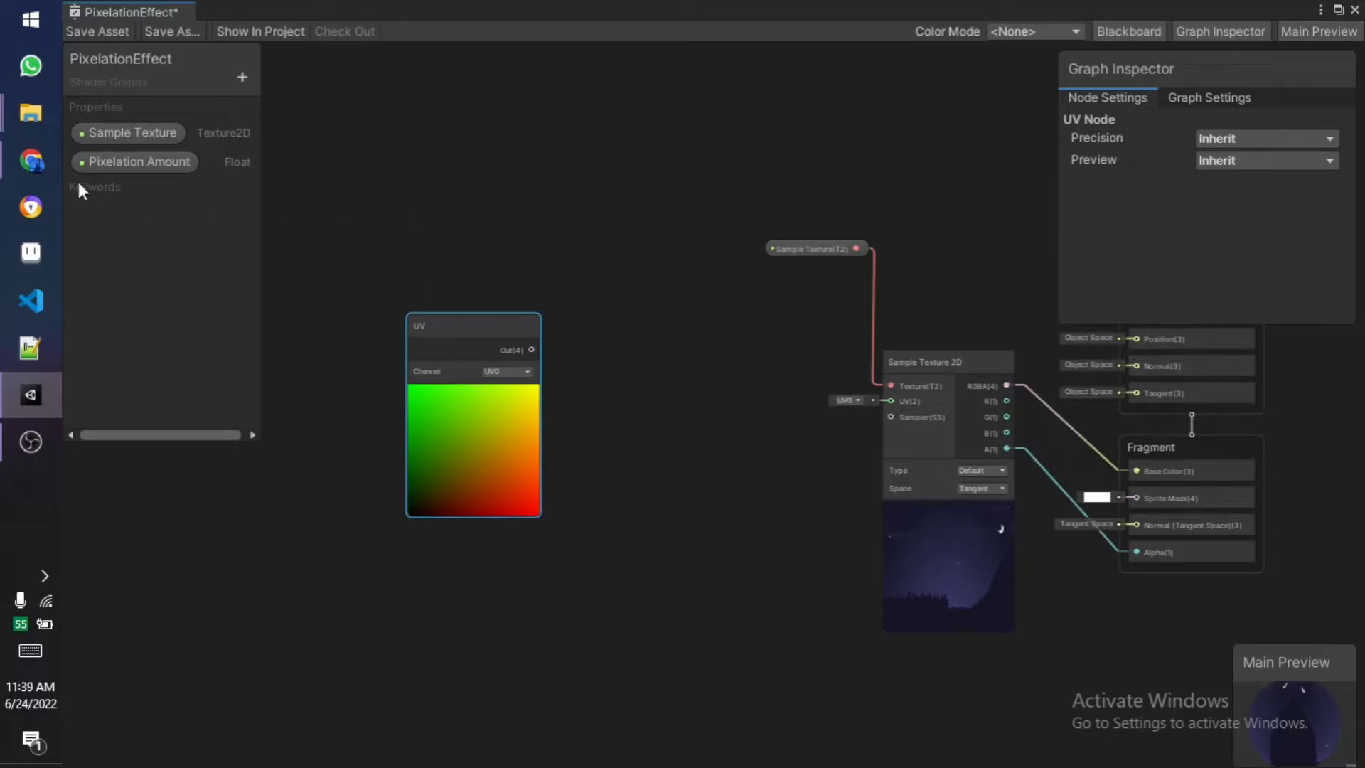
drag(84, 168, 445, 428)
click(472, 393)
click(577, 397)
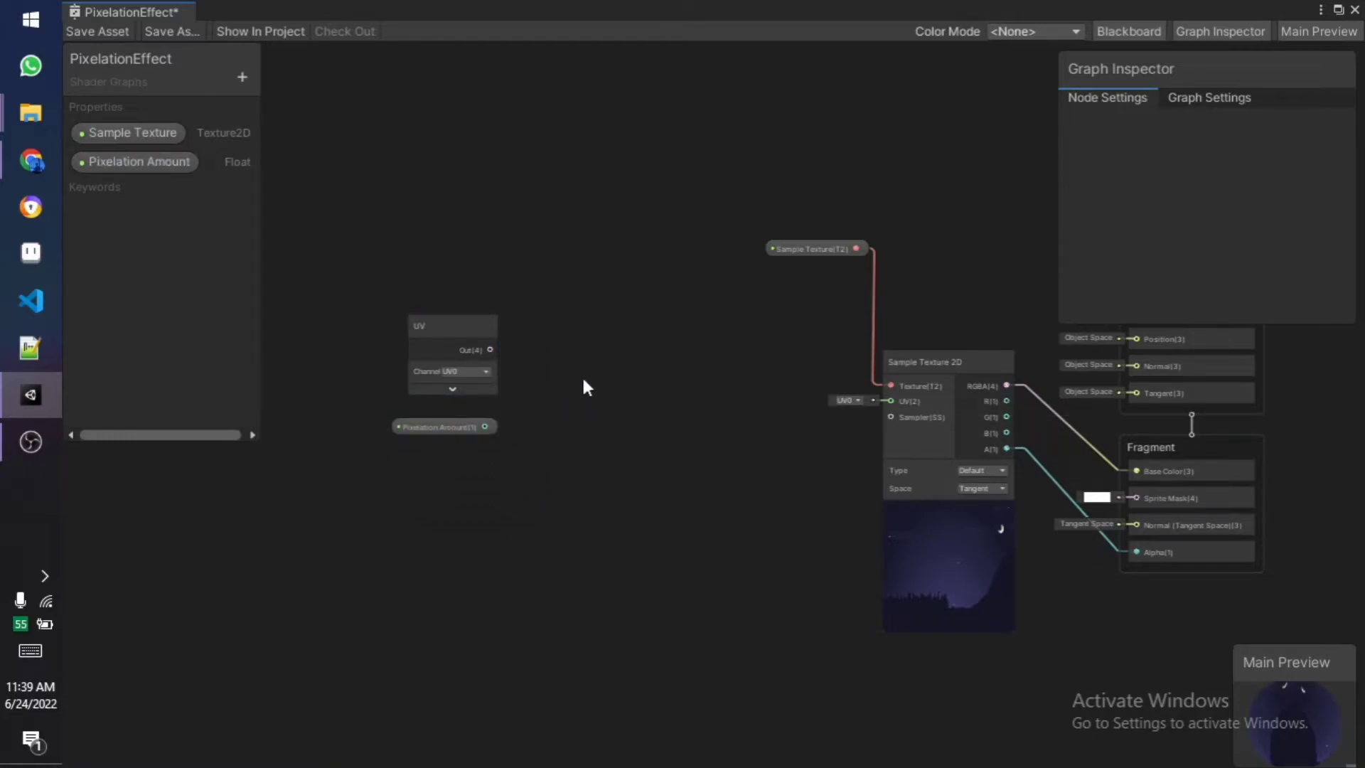
- Add a Multiply node taking UV into A and Pixelation Amount into B
key(space)
text(mu)
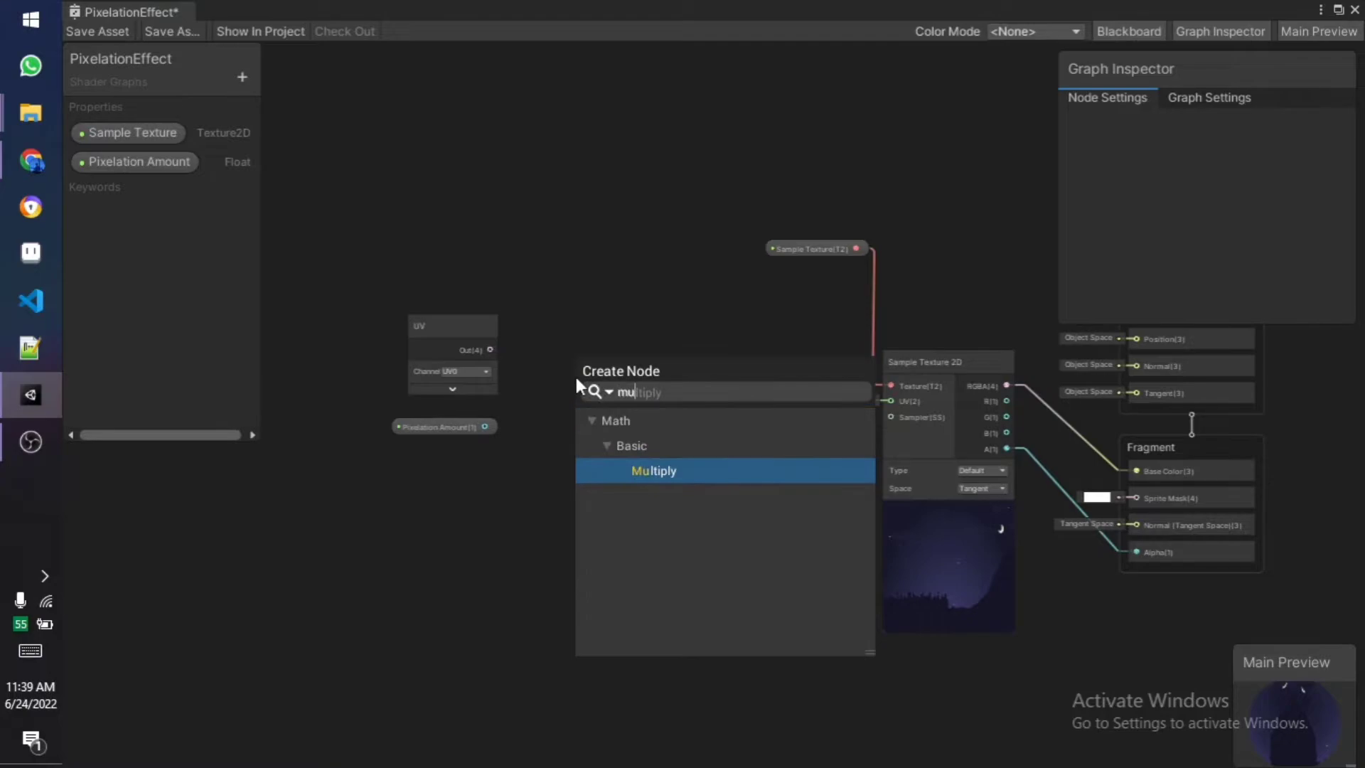
click(676, 470)
drag(636, 419, 640, 374)
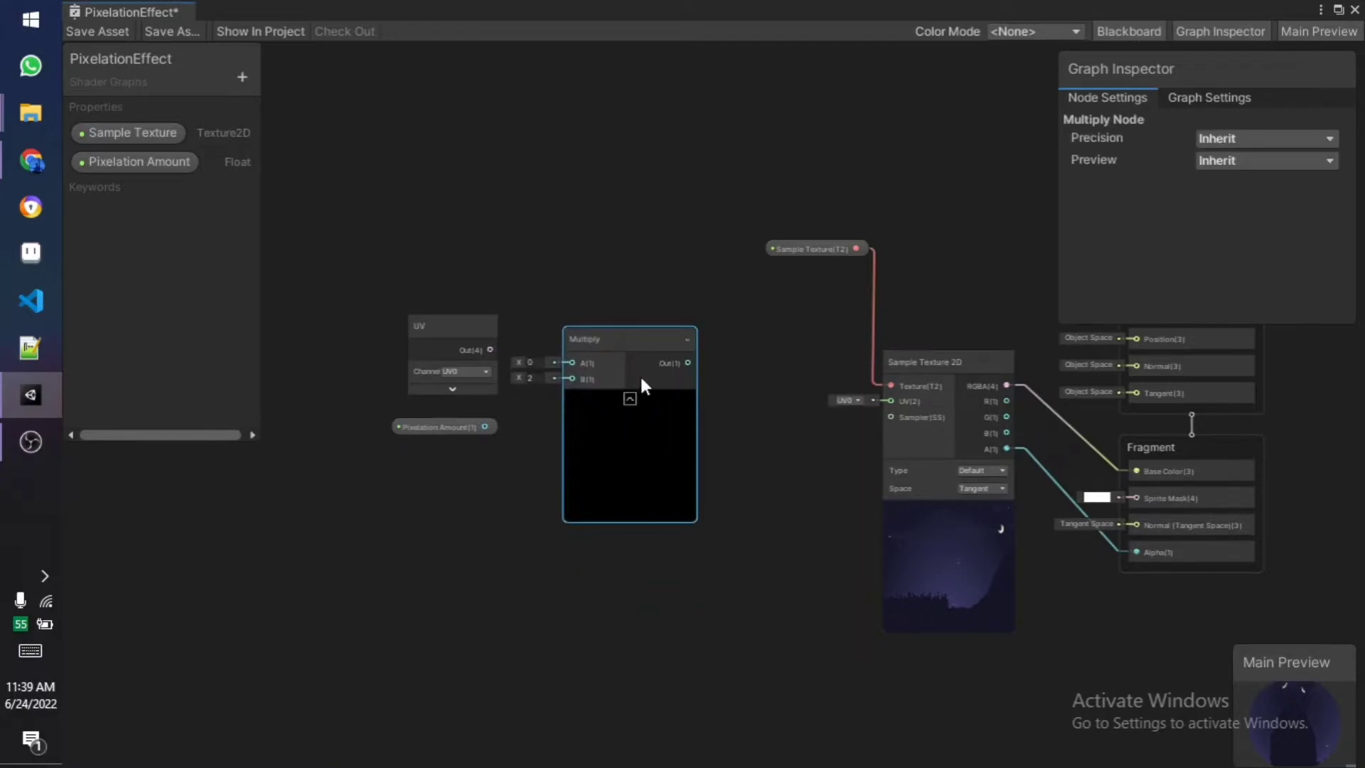
click(629, 373)
scroll(502, 424, up, 4)
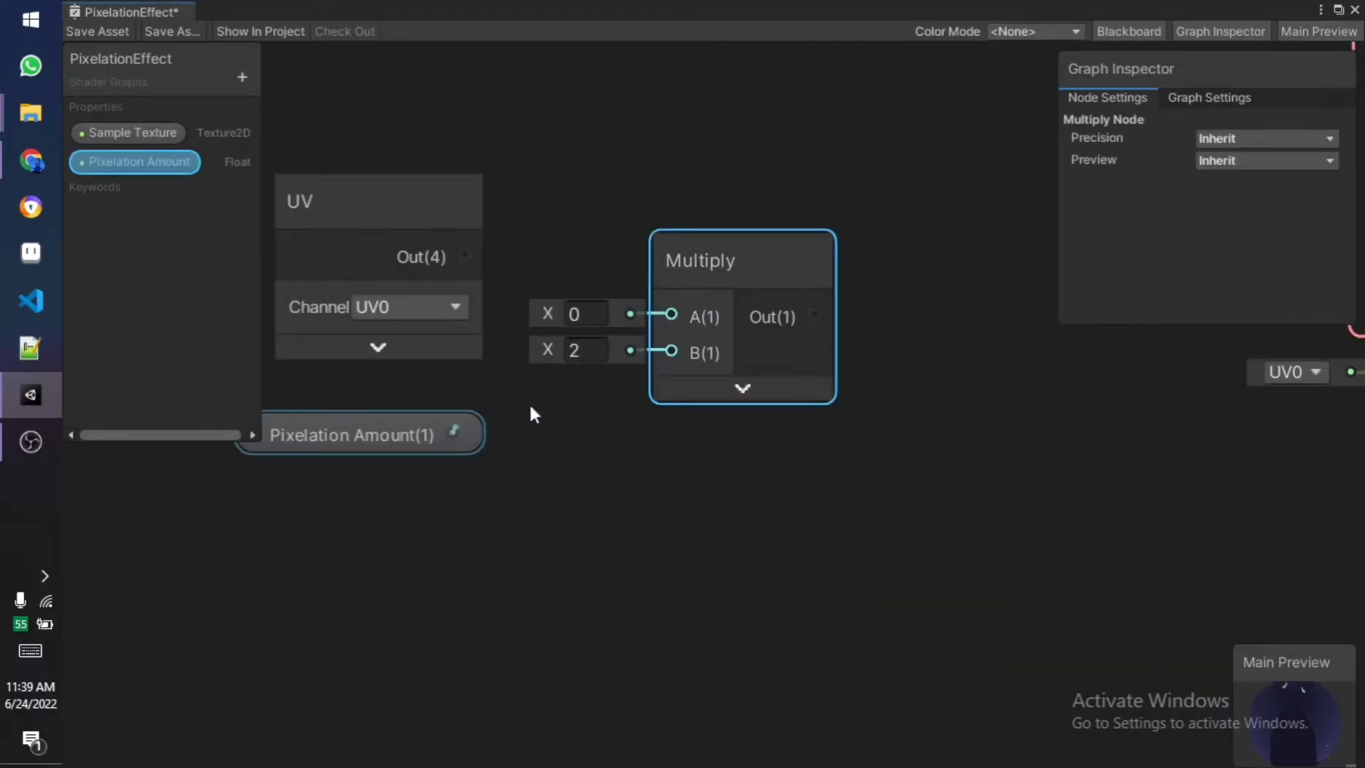
drag(453, 433, 671, 351)
drag(466, 254, 671, 315)
- Add a Floor node beside the Multiply node
scroll(975, 419, down, 3)
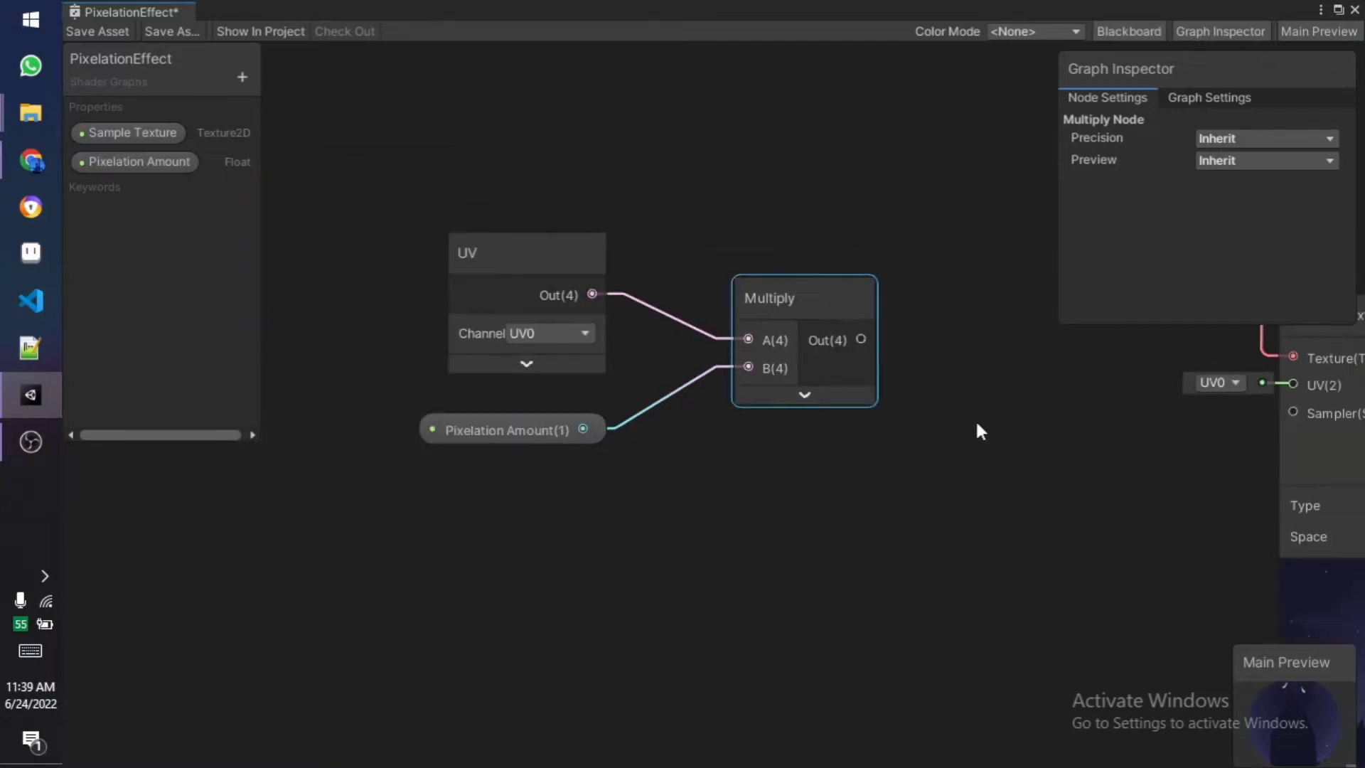
middle_drag(975, 420, 740, 416)
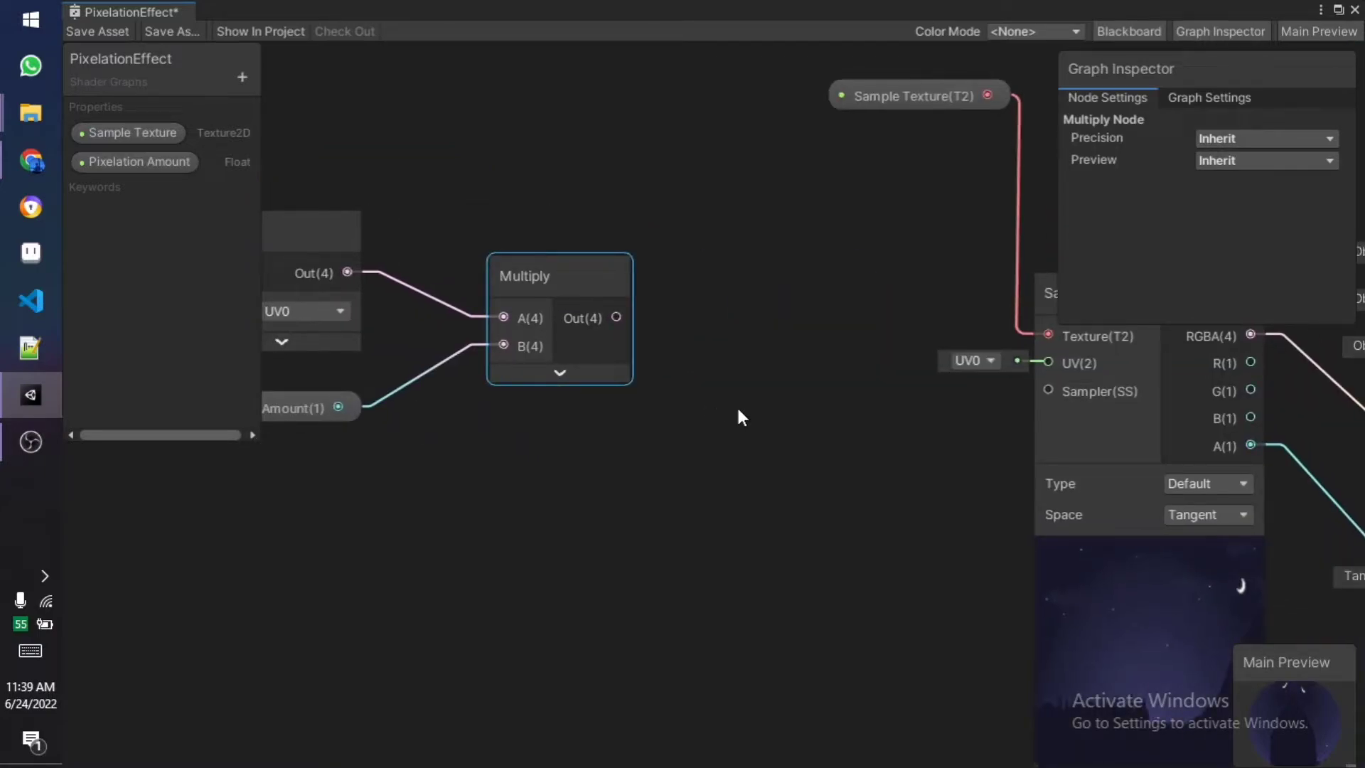
key(space)
text(floo)
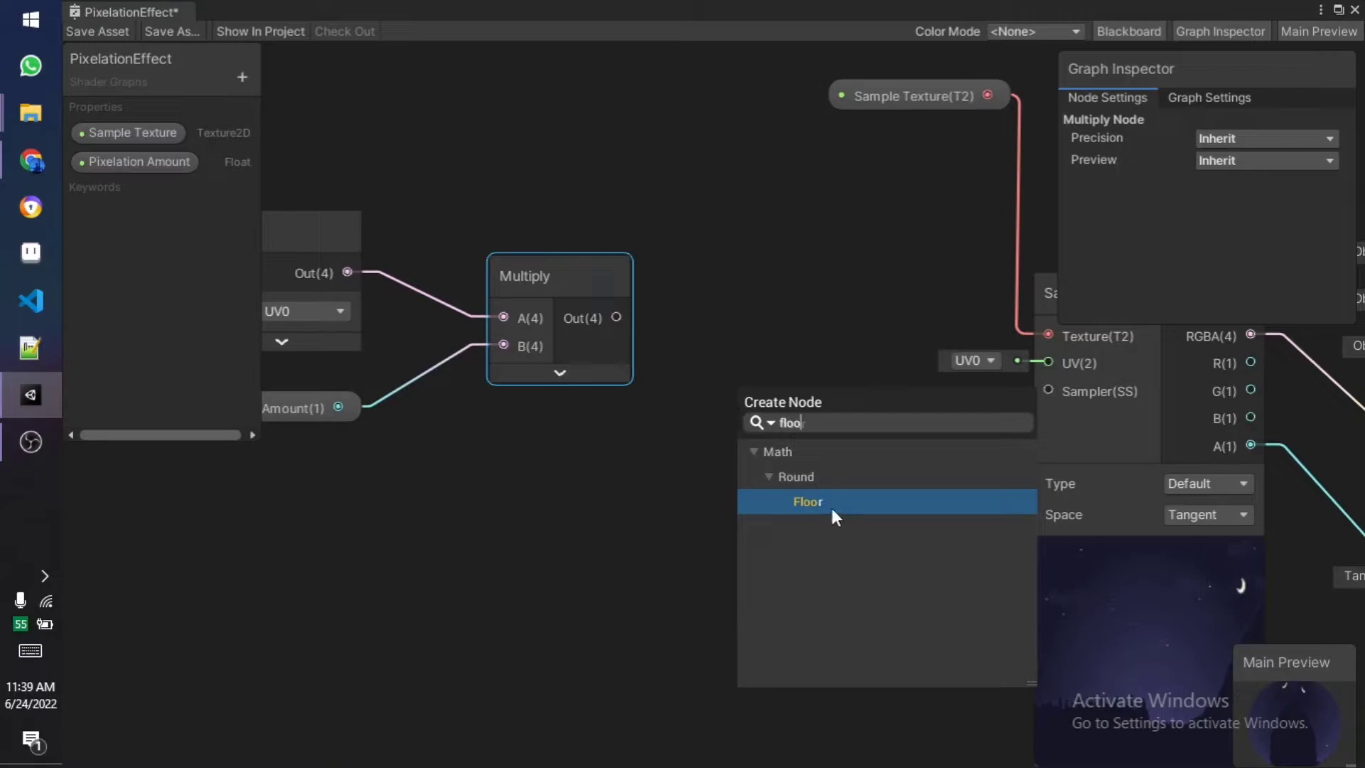
click(833, 512)
drag(808, 445, 796, 346)
- Wire Multiply into the Floor node and add a Divide node to the graph
drag(617, 318, 717, 355)
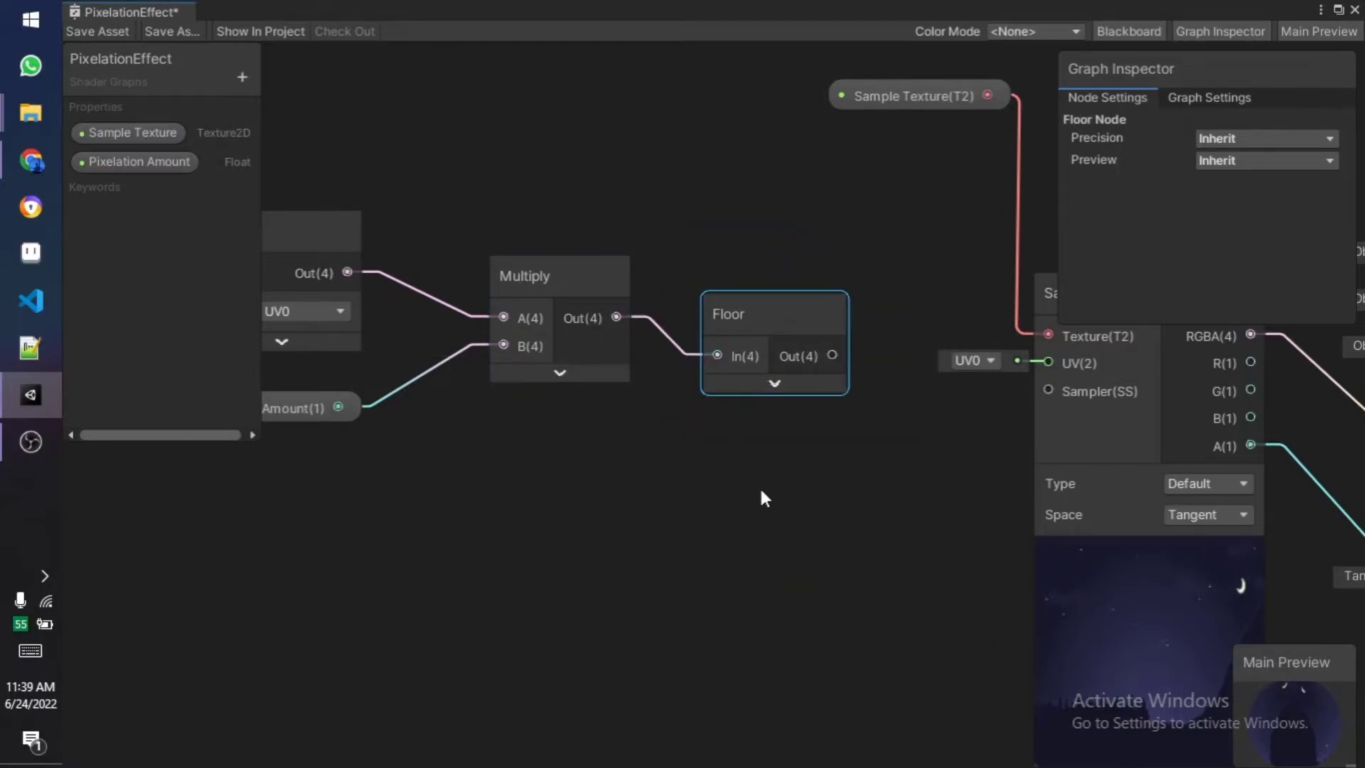
middle_drag(760, 491, 618, 454)
key(space)
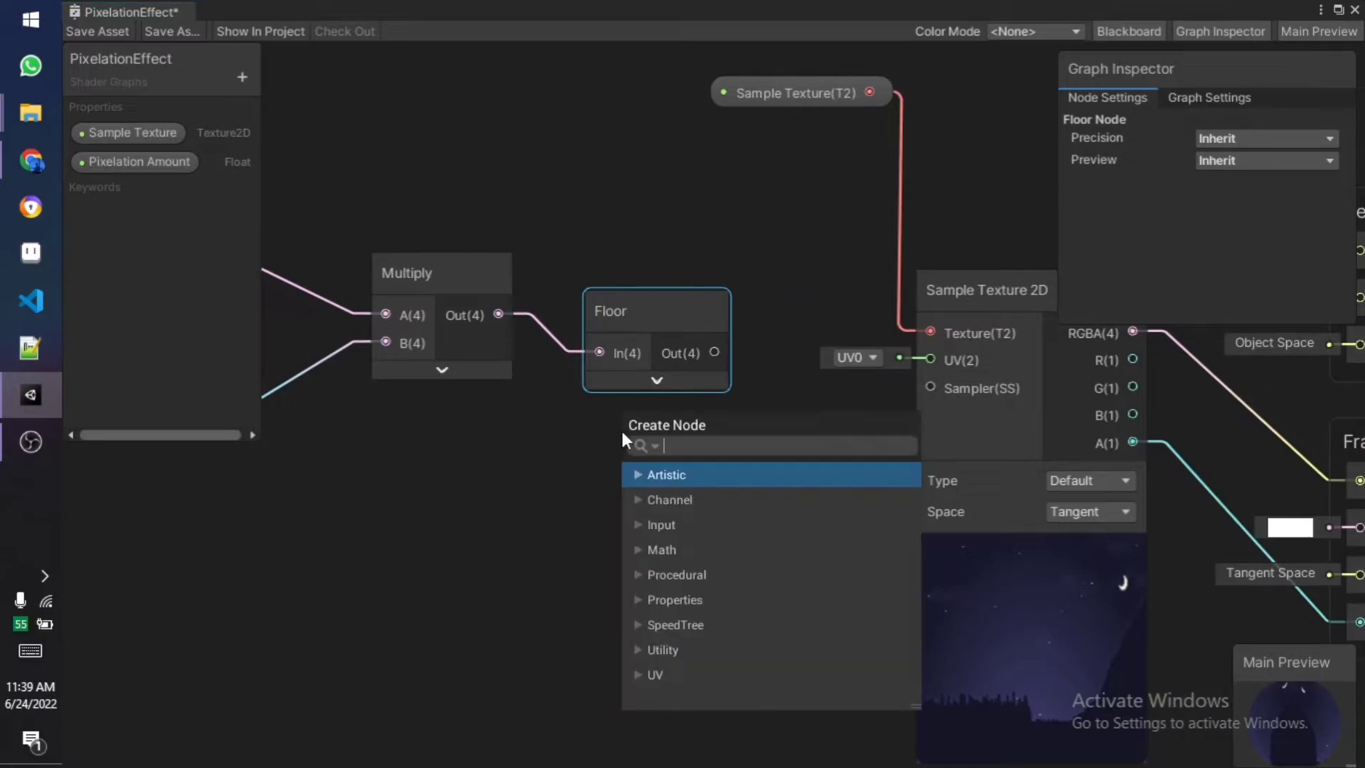
text(divi)
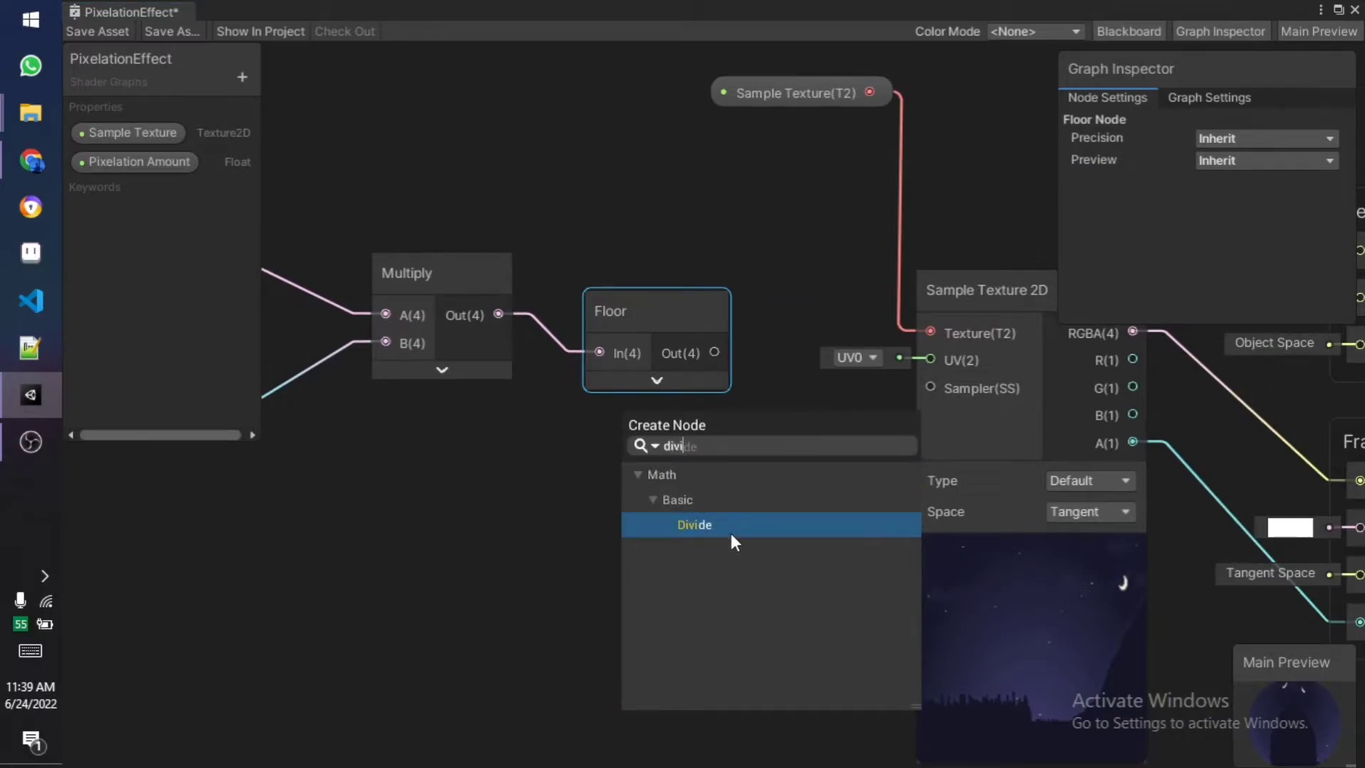
click(731, 528)
click(730, 576)
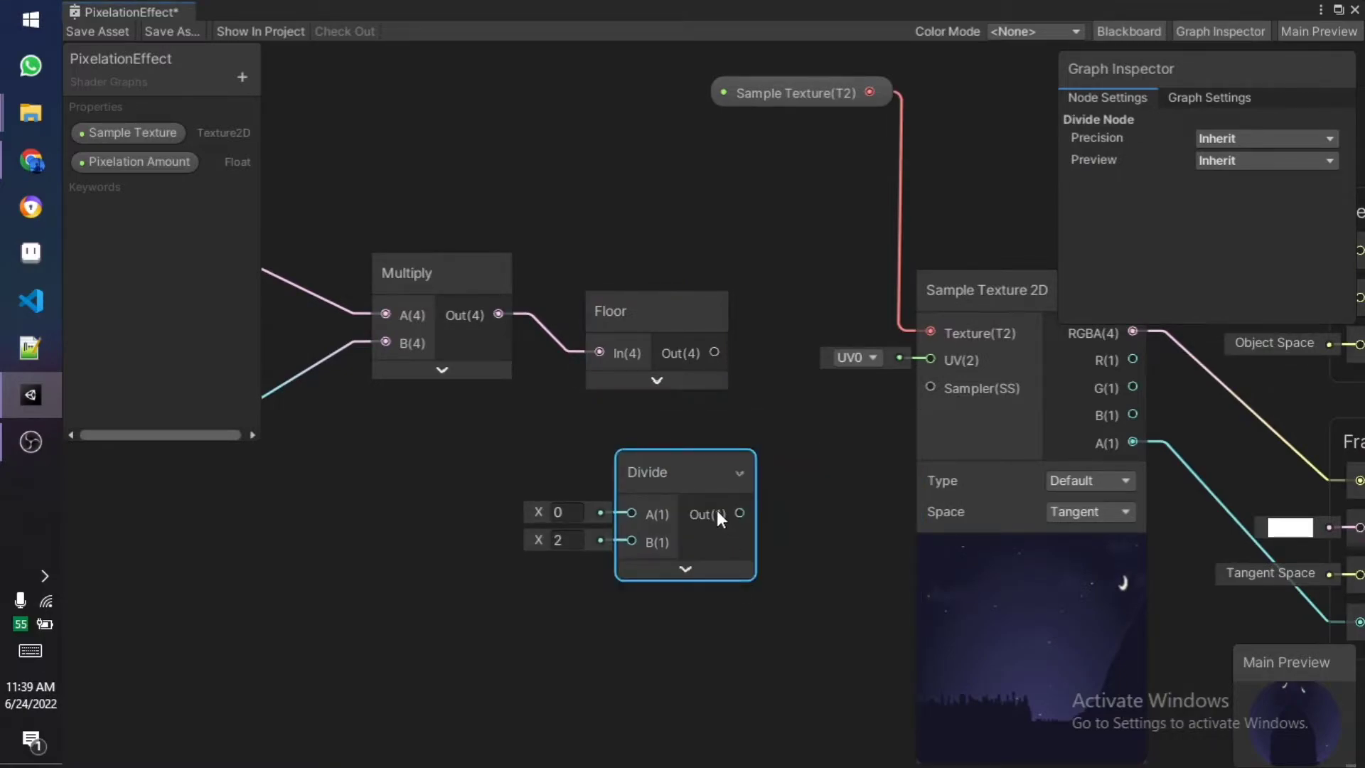
- Connect Pixelation Amount to Divide's B input and Floor's output to Divide's A input
scroll(706, 471, down, 3)
scroll(574, 427, up, 5)
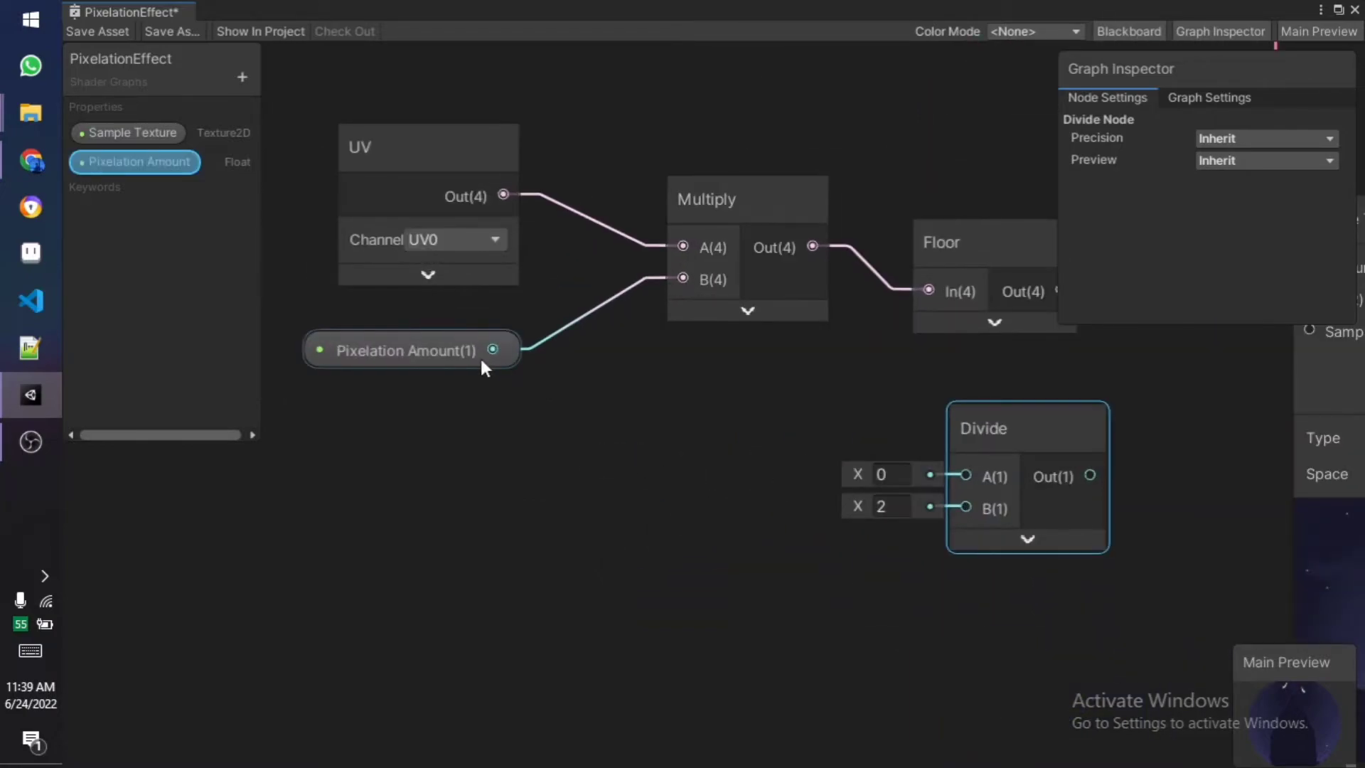
drag(492, 349, 965, 506)
middle_drag(977, 259, 745, 249)
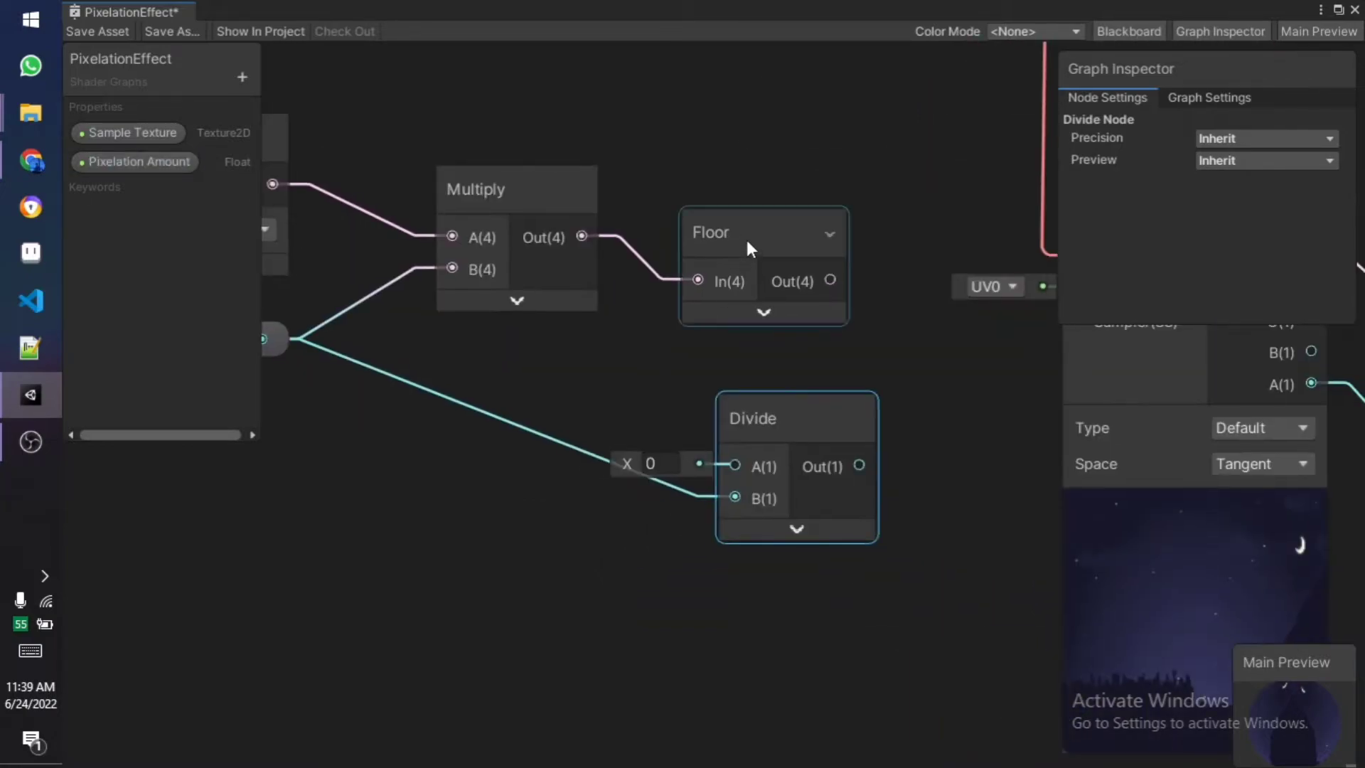
drag(747, 247, 660, 132)
drag(521, 321, 404, 303)
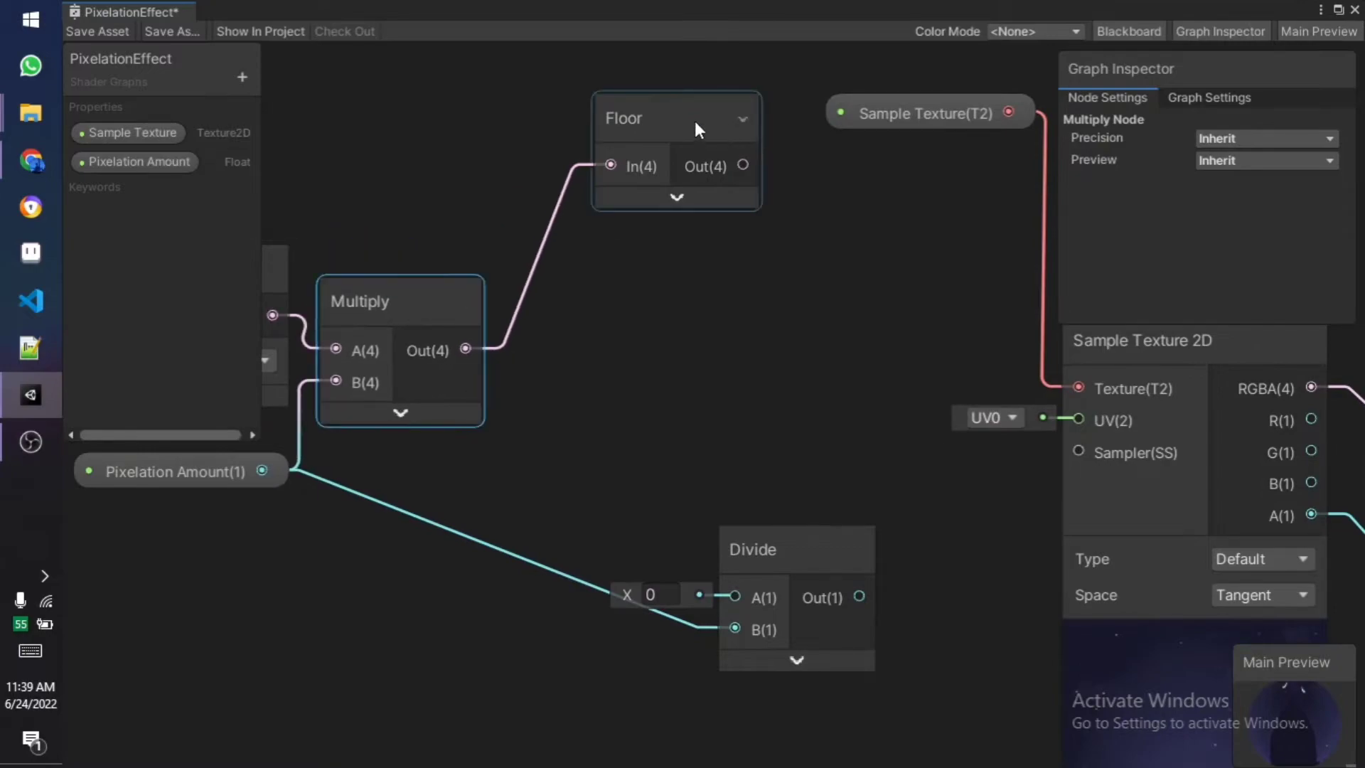
drag(695, 130, 626, 176)
drag(682, 233, 805, 534)
middle_drag(835, 419, 685, 304)
- Set the Pixelation Amount property's default value to 109
middle_drag(675, 633, 572, 663)
scroll(682, 569, down, 3)
middle_drag(701, 564, 747, 441)
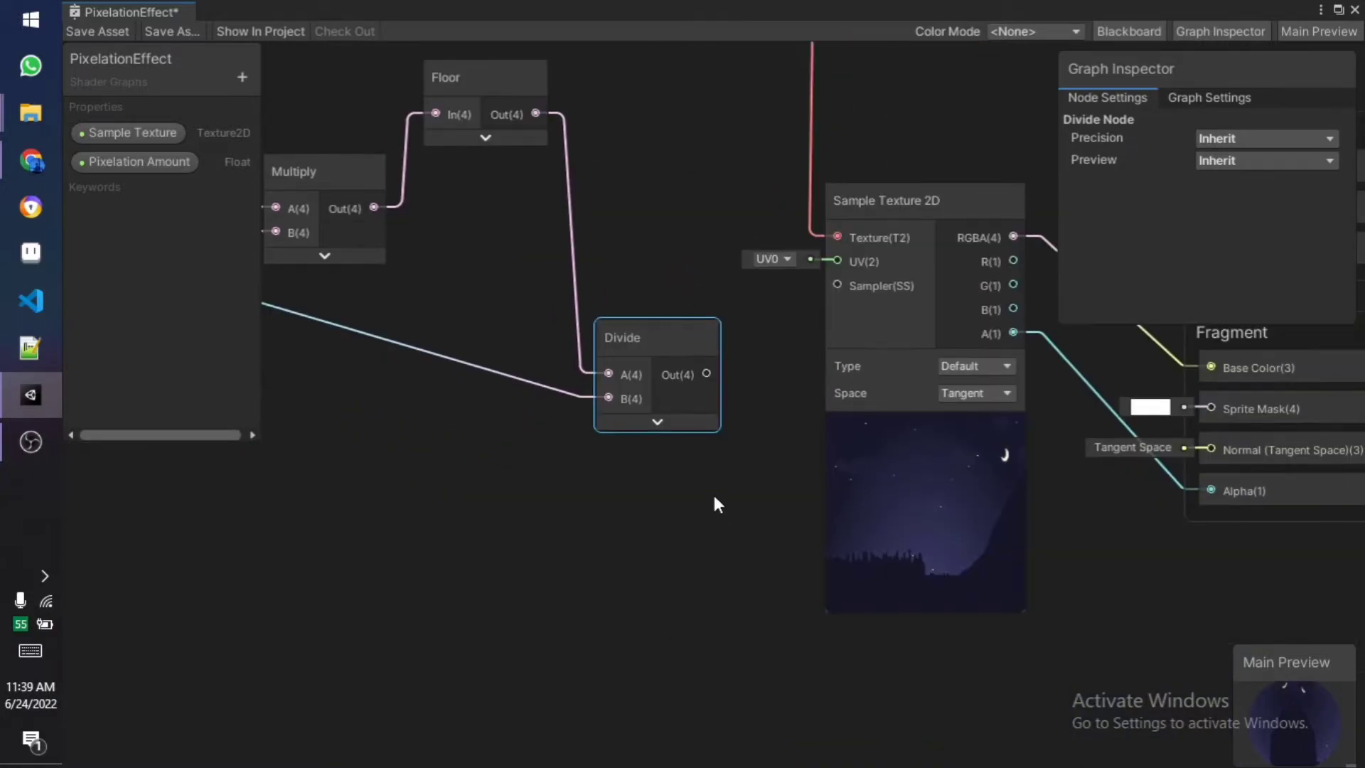
click(657, 421)
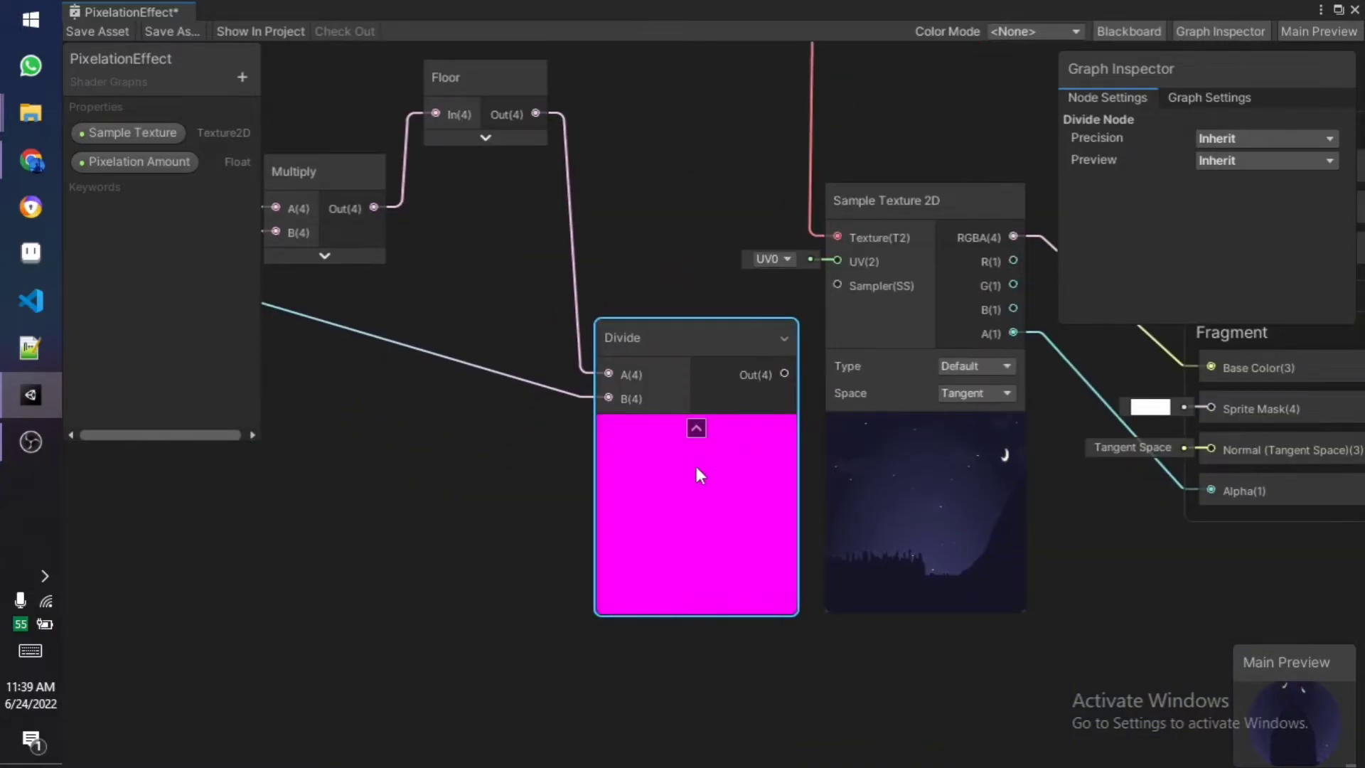
middle_drag(300, 465, 579, 484)
click(449, 321)
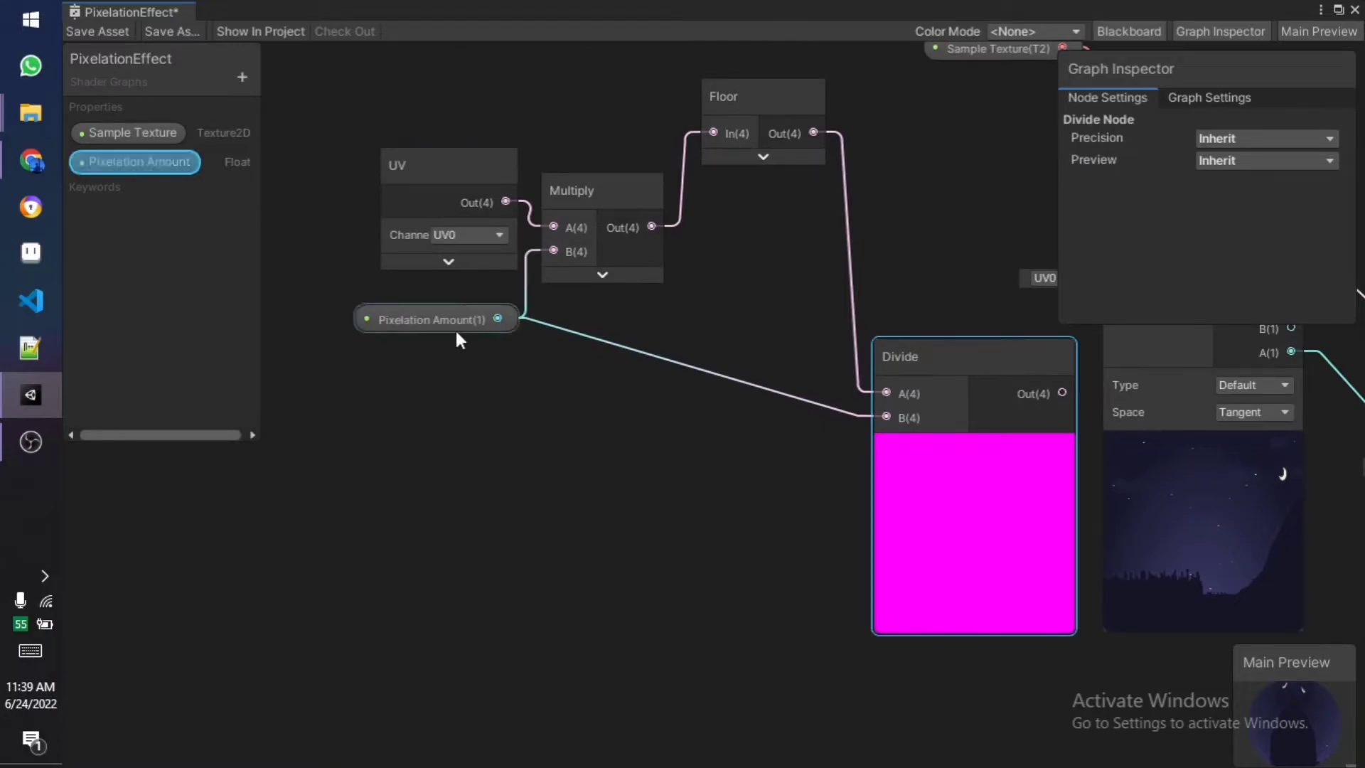
click(1219, 201)
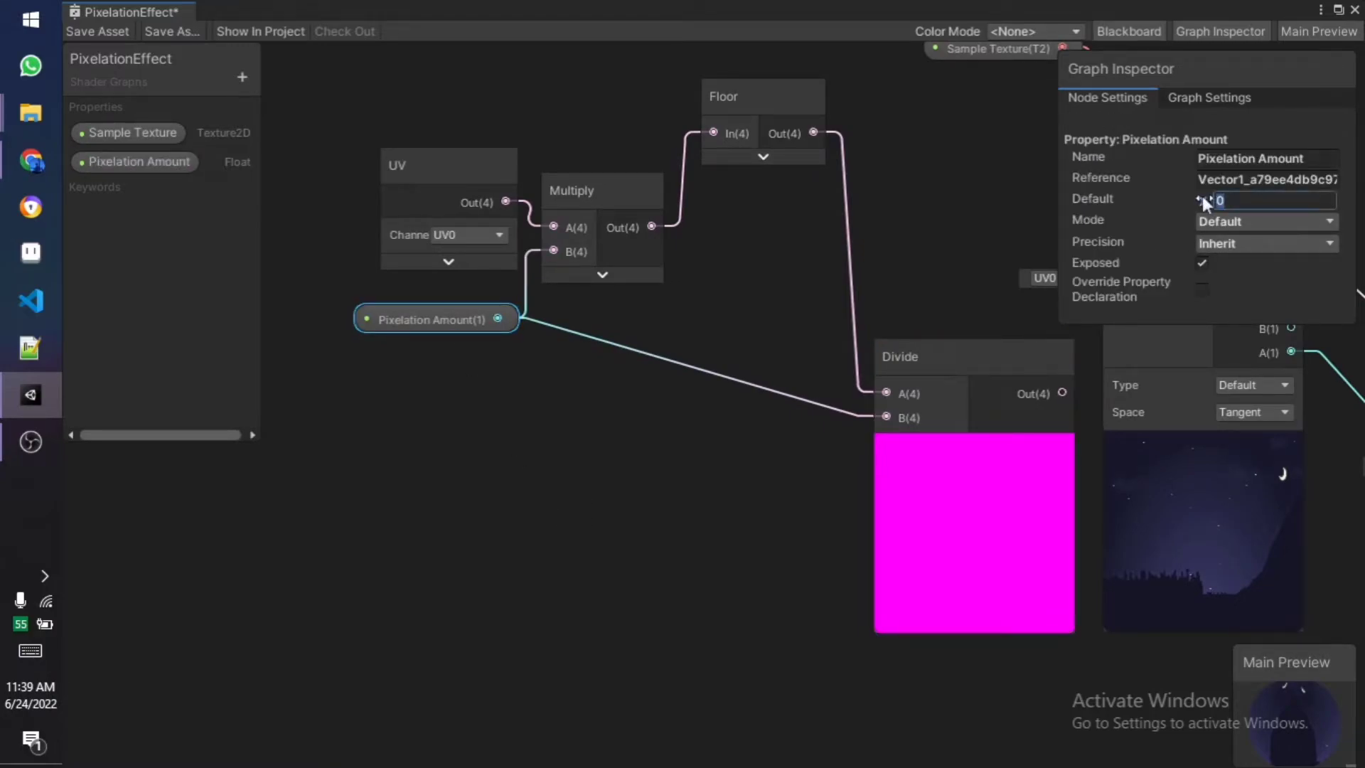
text(109)
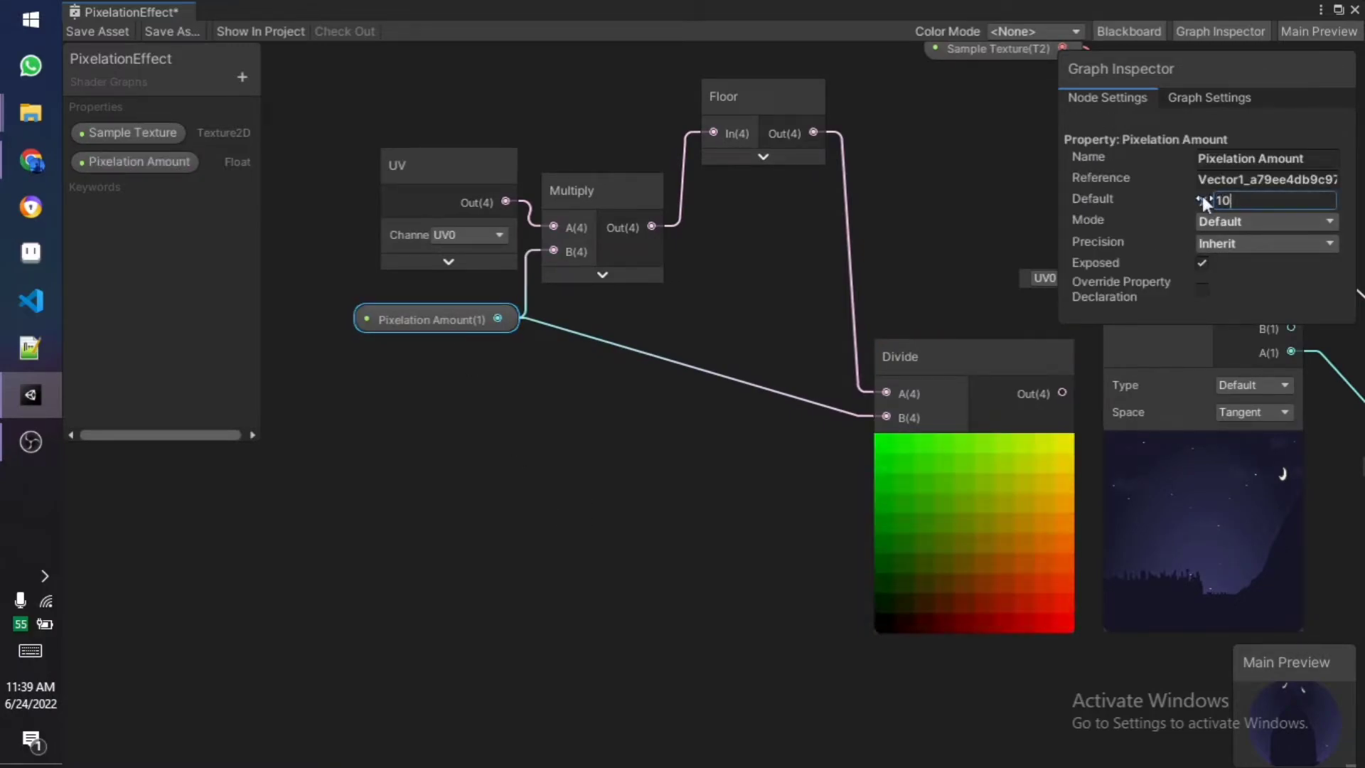
click(709, 566)
- Feed Divide's output into the Sample Texture 2D node's UV input
middle_drag(709, 565, 300, 517)
drag(653, 343, 704, 230)
scroll(948, 539, down, 2)
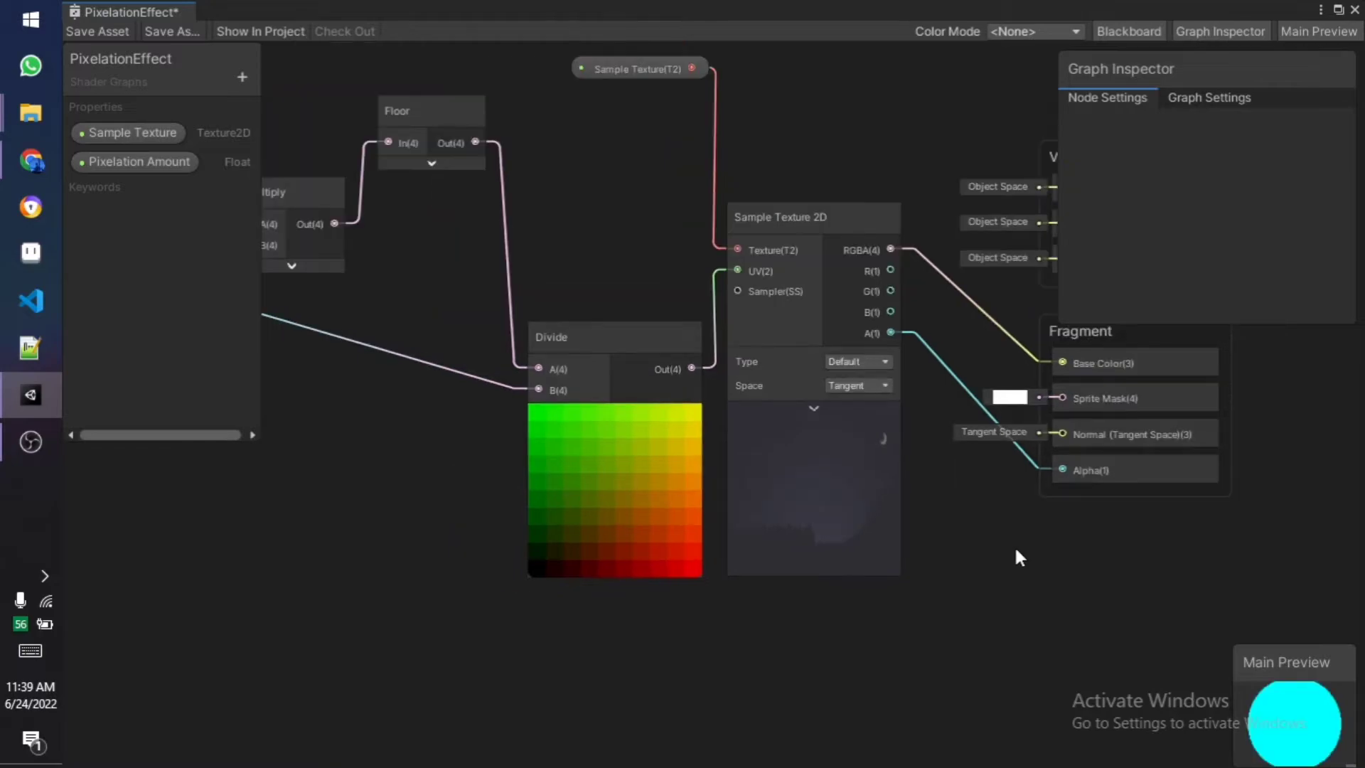
scroll(1014, 544, up, 1)
click(760, 392)
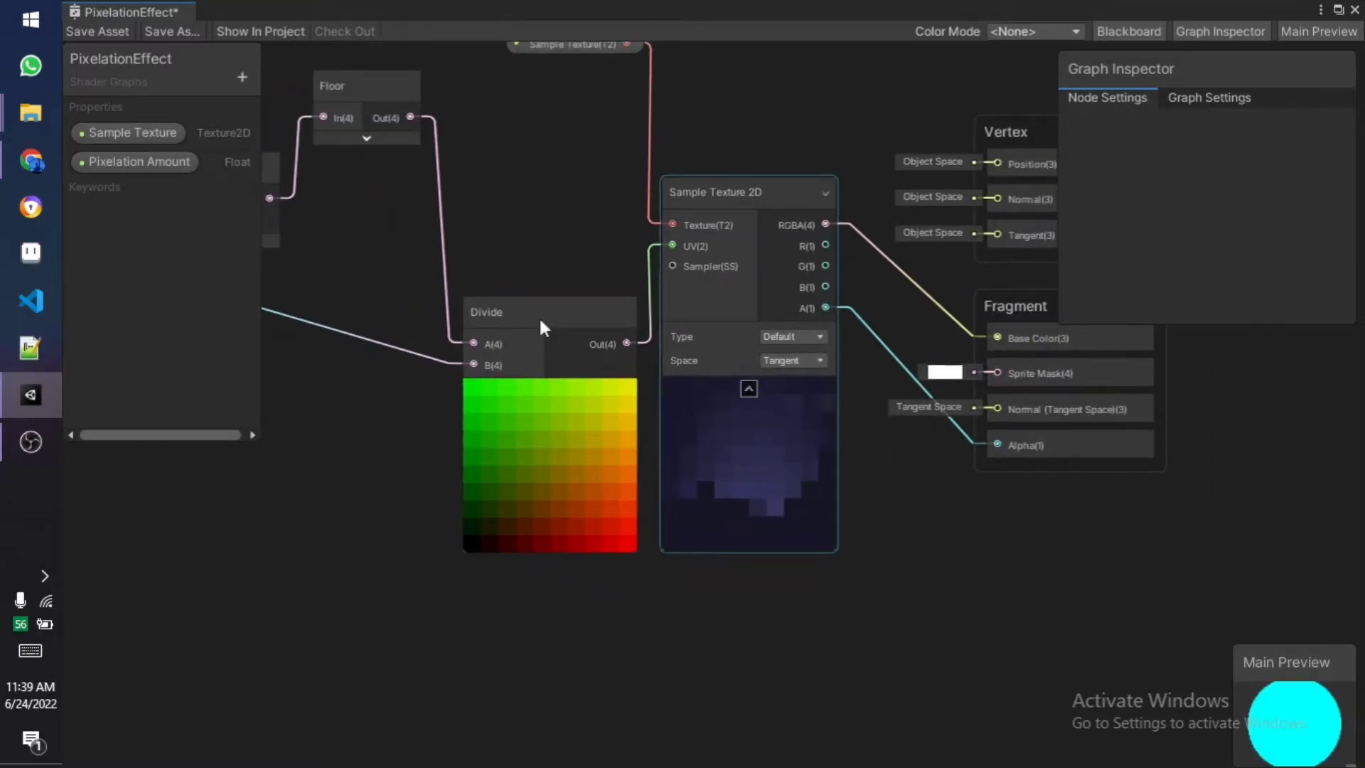
- Save and close the shader graph, then drag PixelationEffect_Mat's Pixelation Amount up to 150.1
click(88, 31)
click(1356, 9)
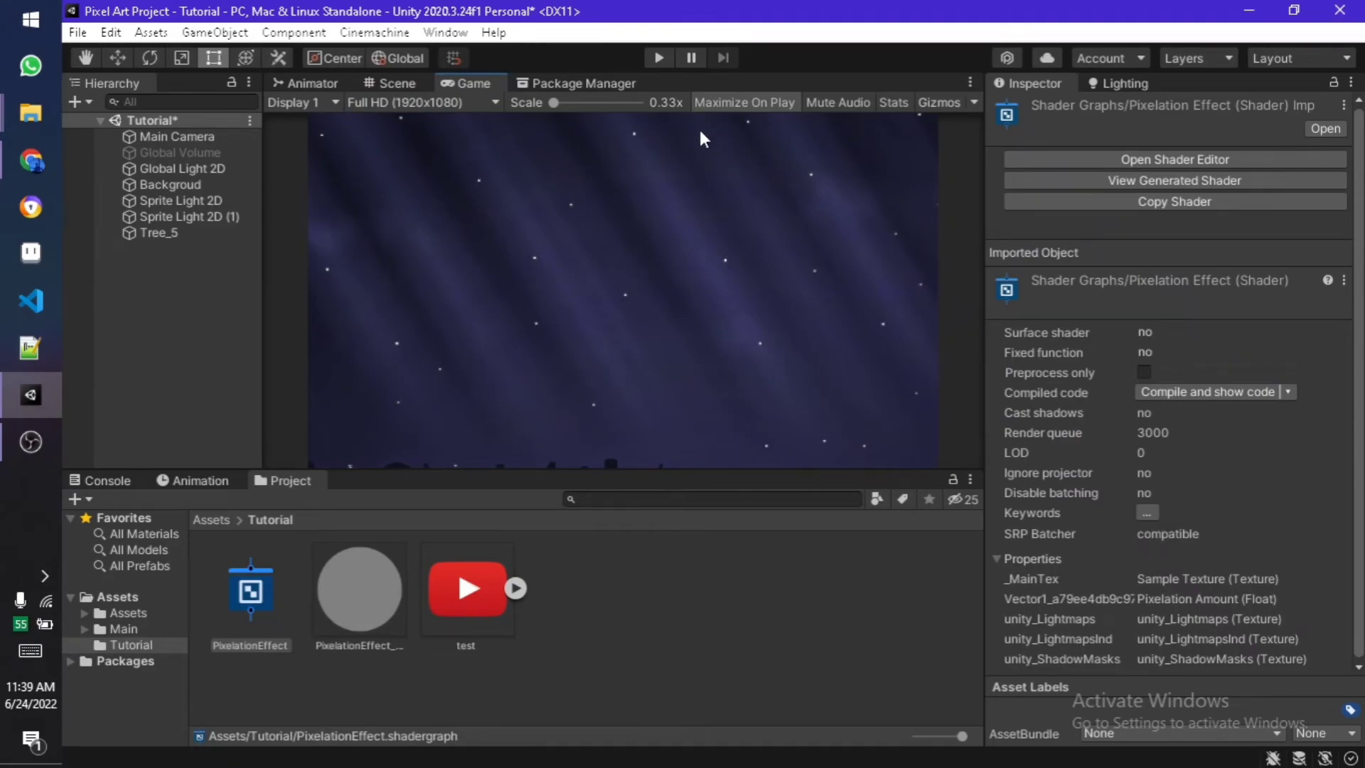
click(348, 580)
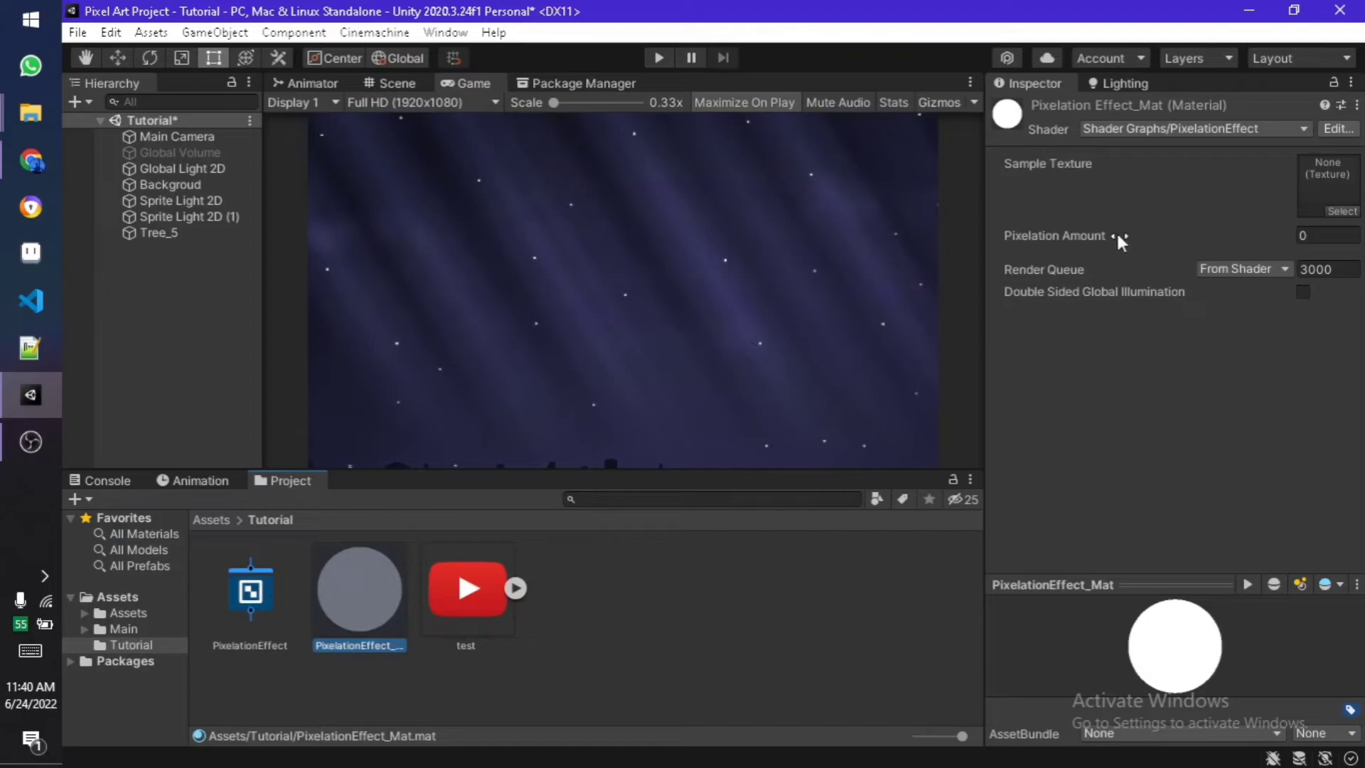
drag(1117, 231, 532, 315)
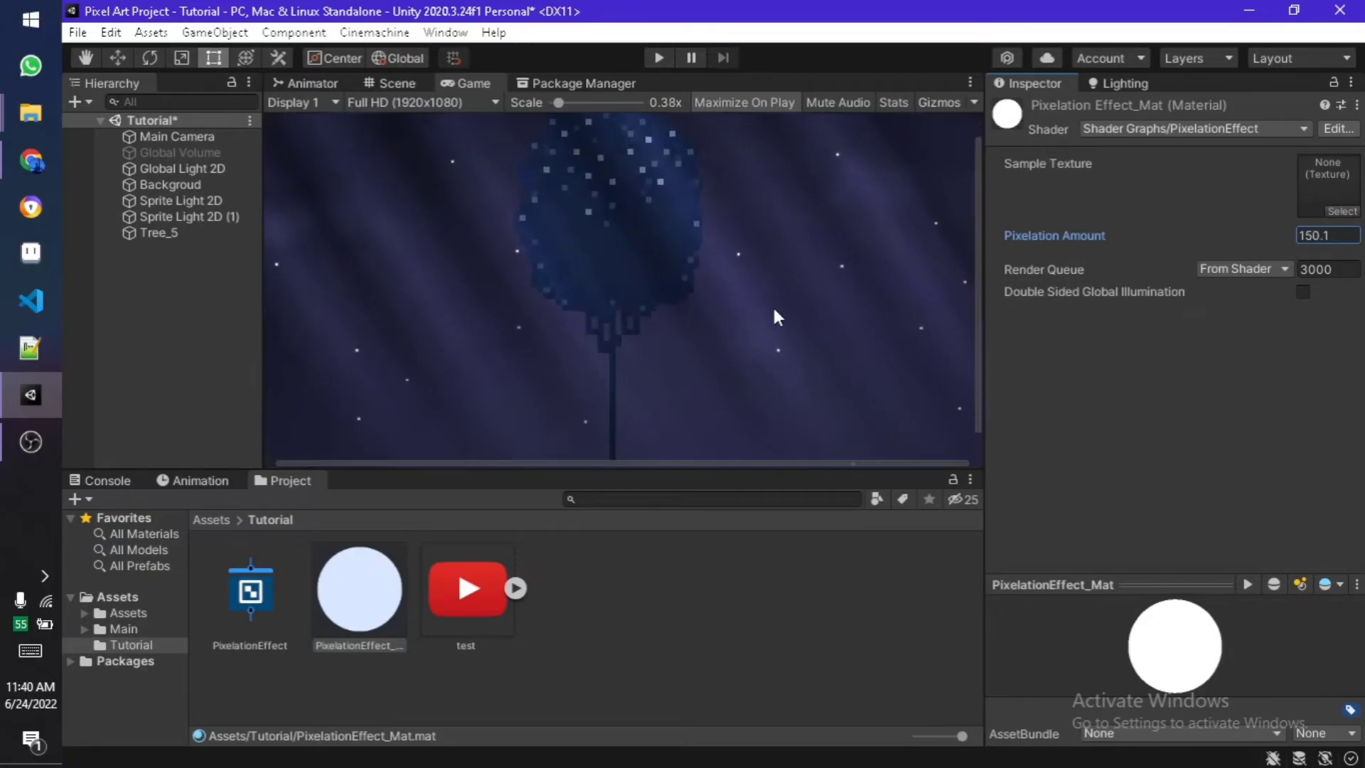
- Maximize the Game view, then restore the normal editor layout
click(970, 83)
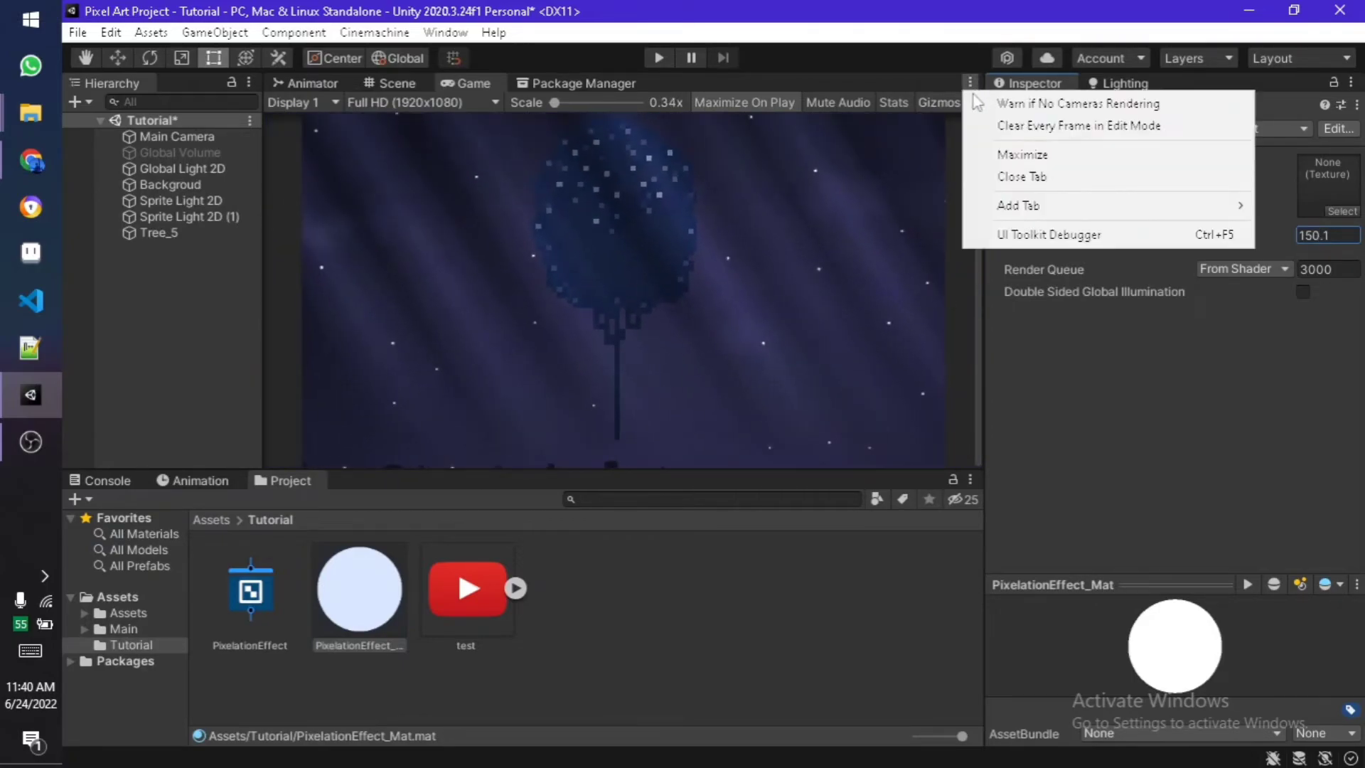
click(1023, 154)
click(1351, 81)
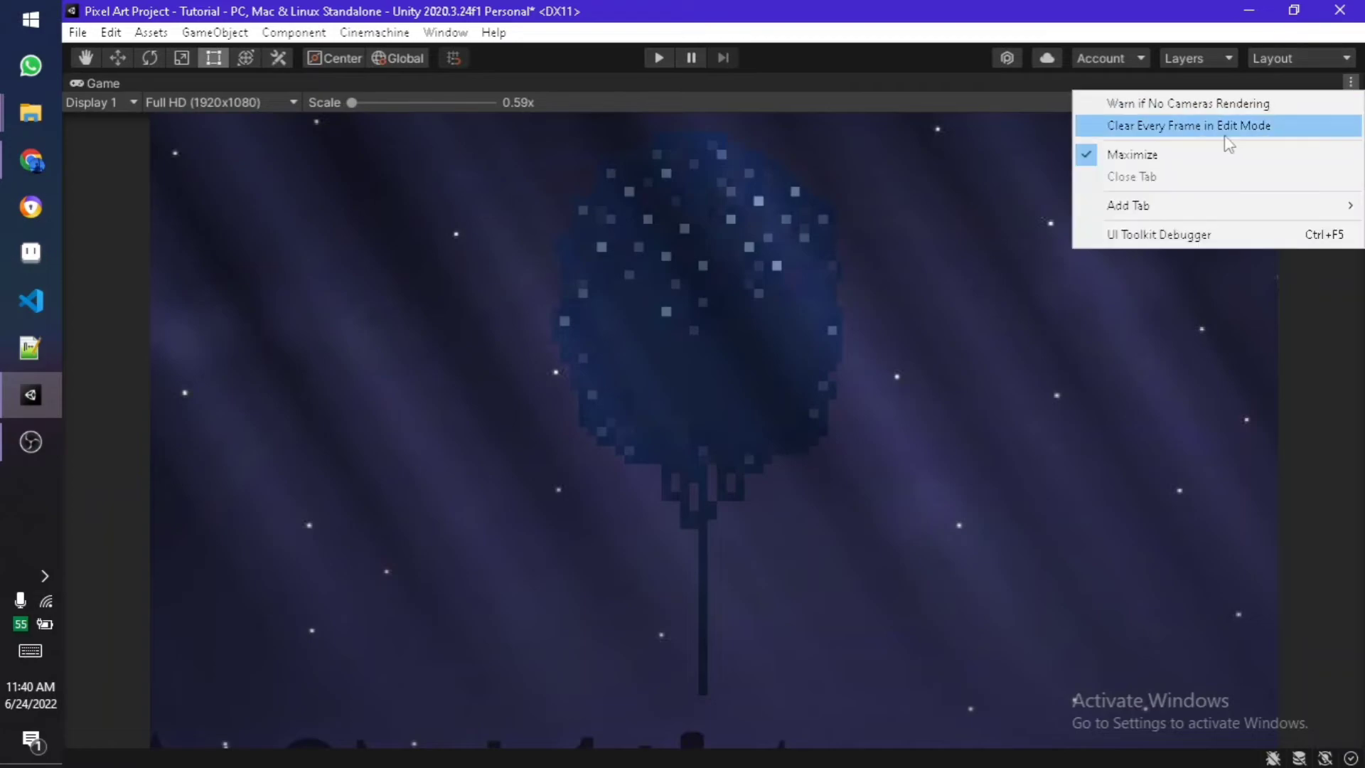
click(1199, 155)
- Re-enable the Global Volume object and reselect the pixelation material
click(170, 152)
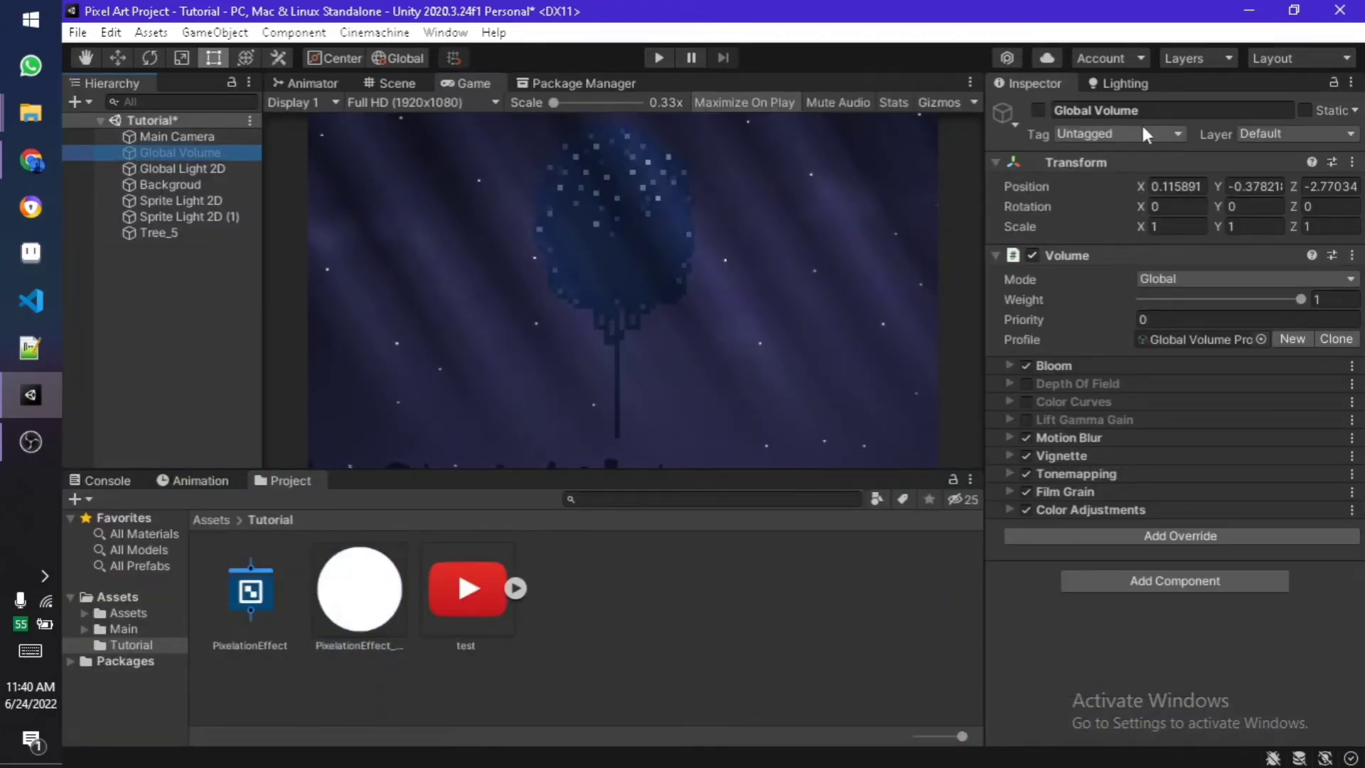
click(1039, 110)
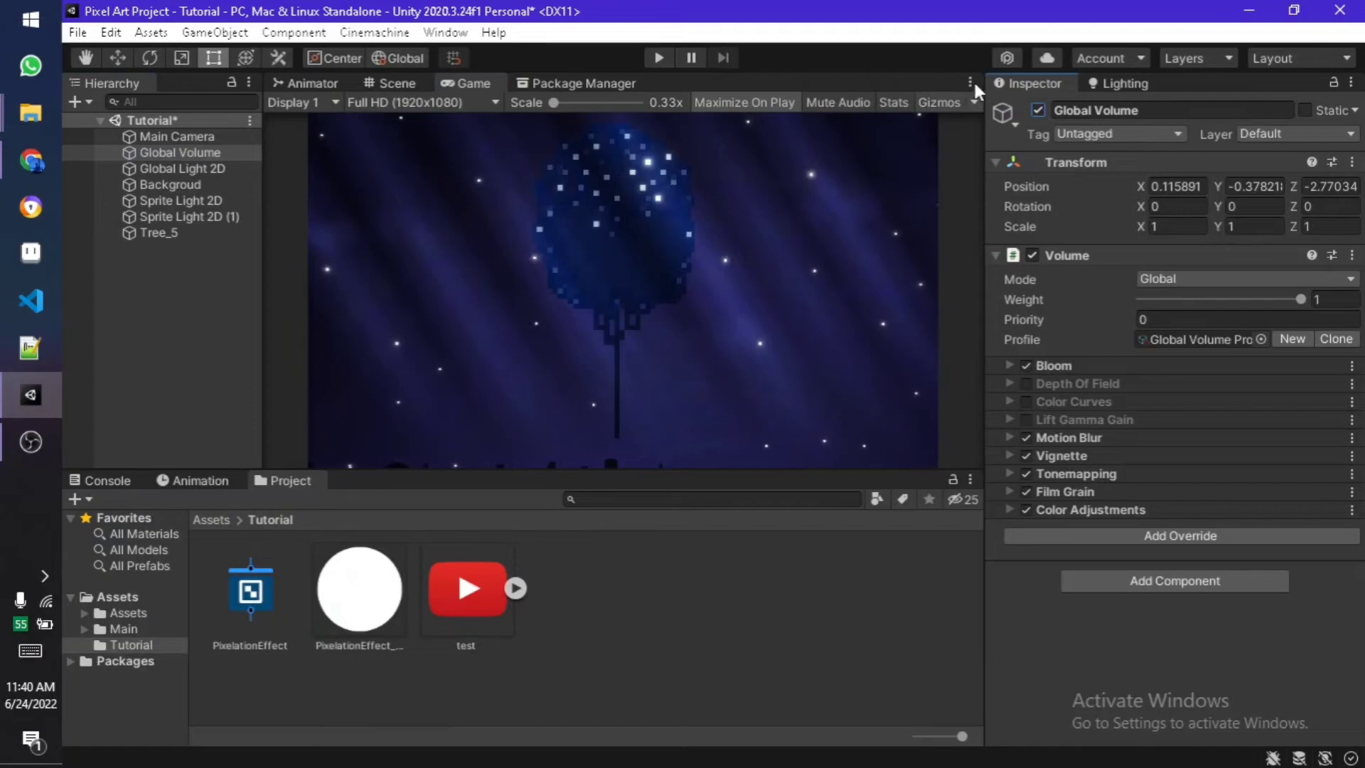
click(970, 83)
click(591, 625)
click(360, 590)
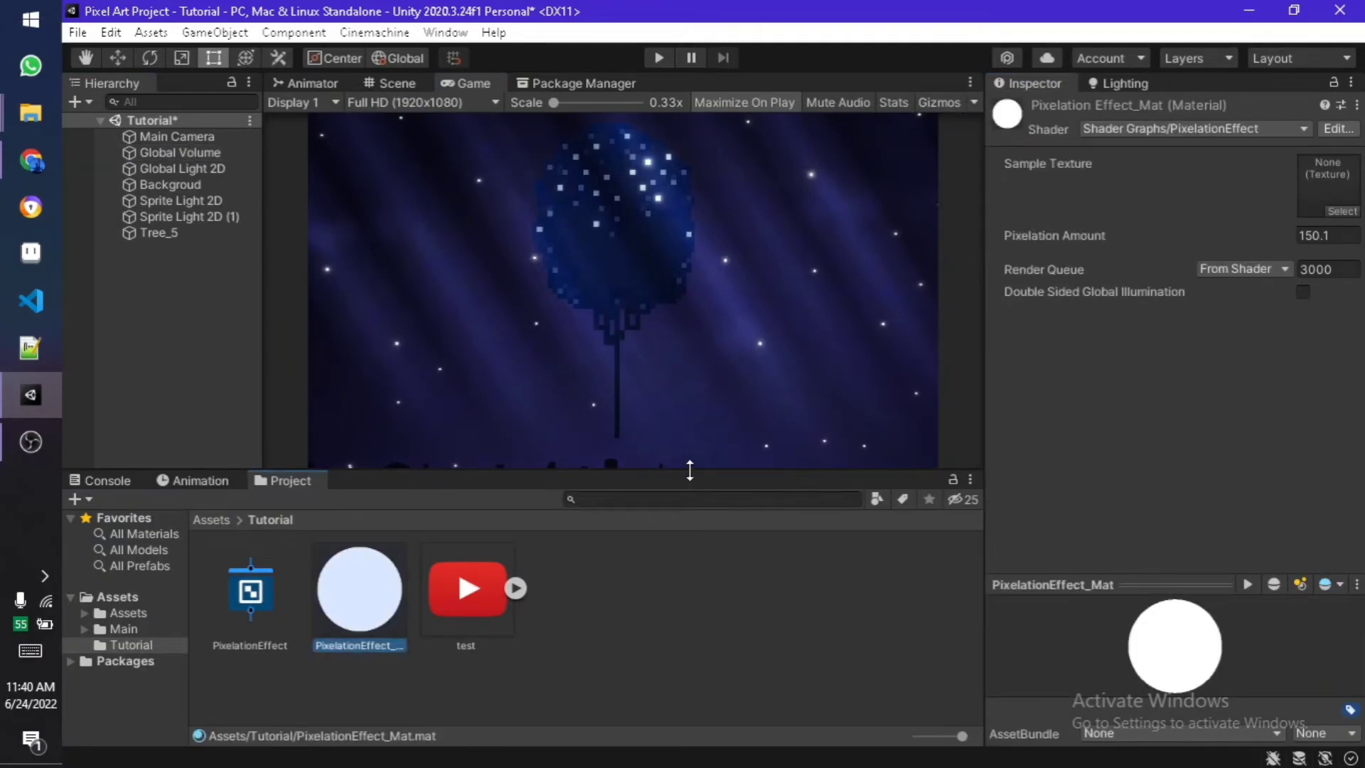
- Scrub the material's Pixelation Amount down to about 127
drag(690, 473, 691, 480)
drag(1264, 240, 1008, 245)
drag(800, 252, 506, 259)
click(681, 232)
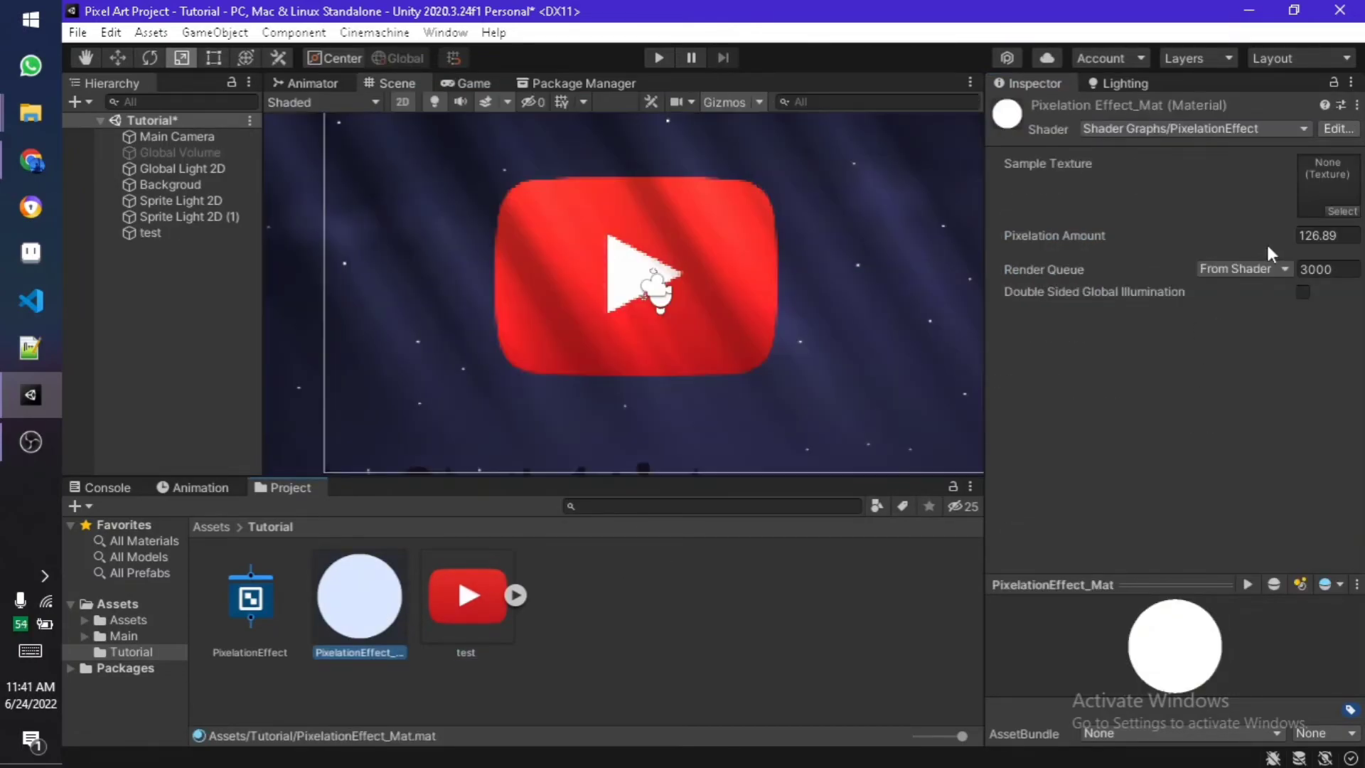
- Set Pixelation Amount to 60 and view the pixelated YouTube logo in the Game view
drag(1266, 241, 1327, 257)
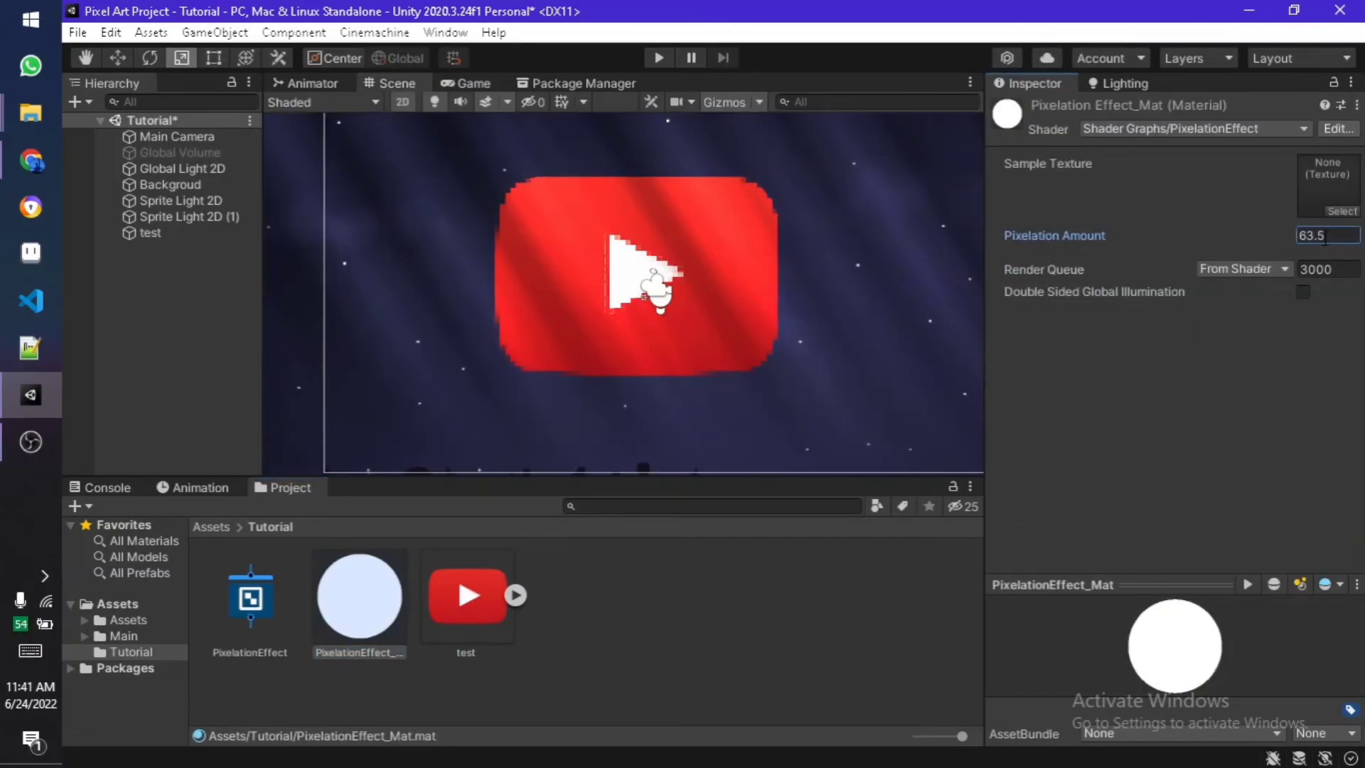
click(1310, 245)
text(690)
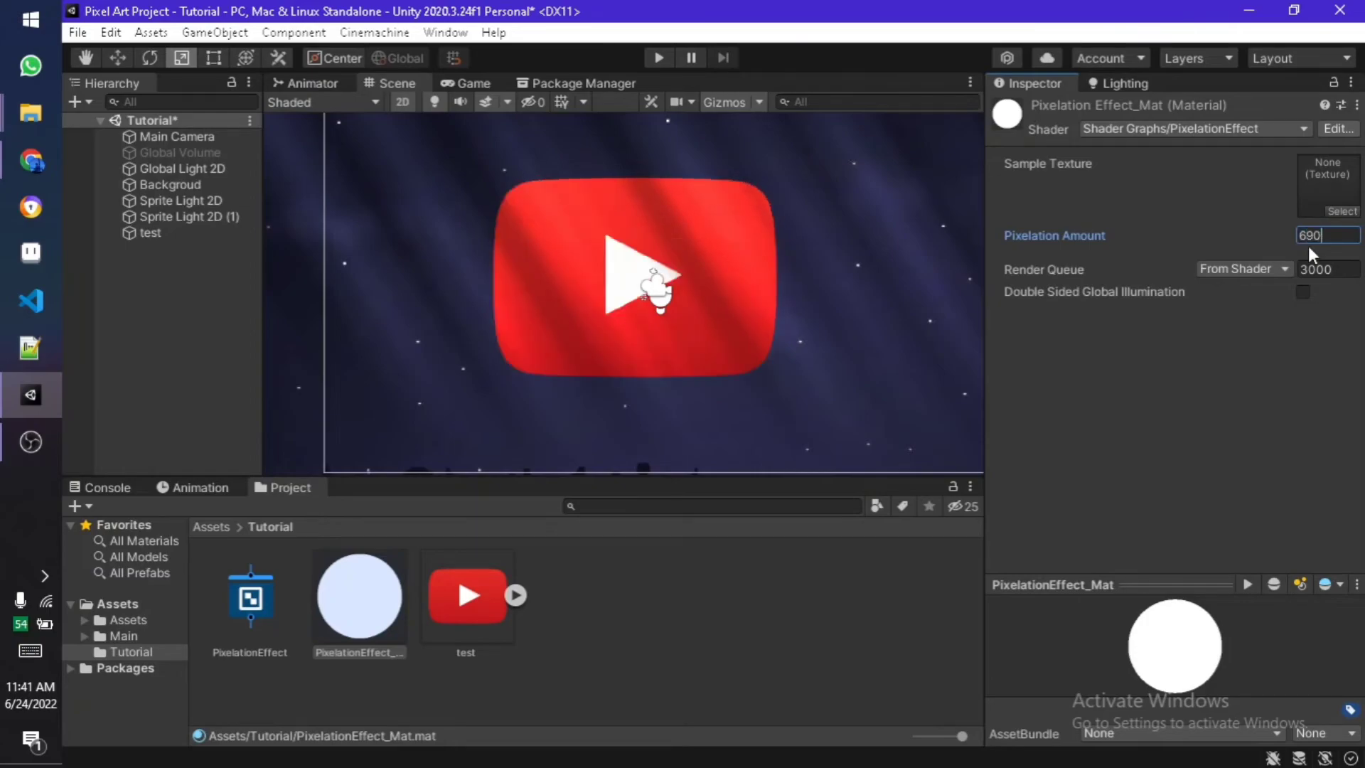
key(BackSpace)
key(BackSpace)
text(0)
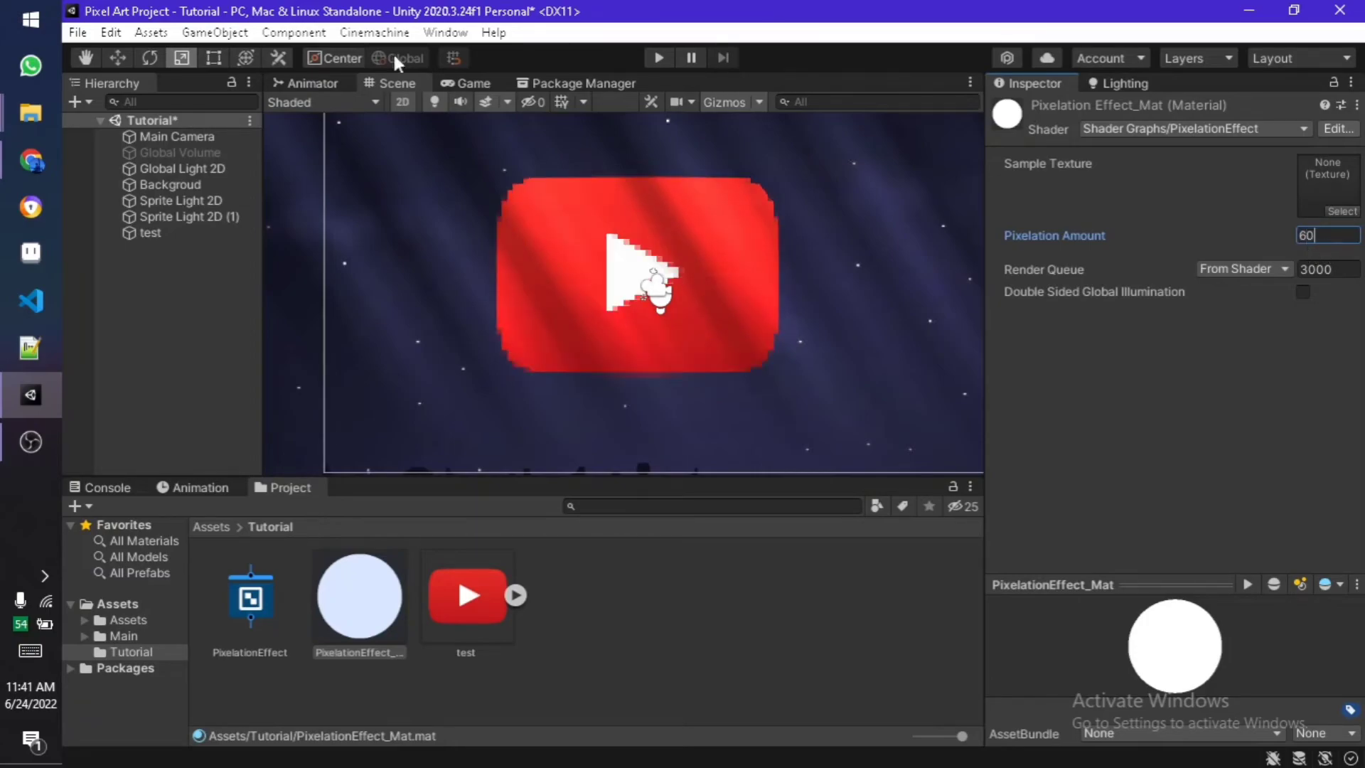
click(465, 84)
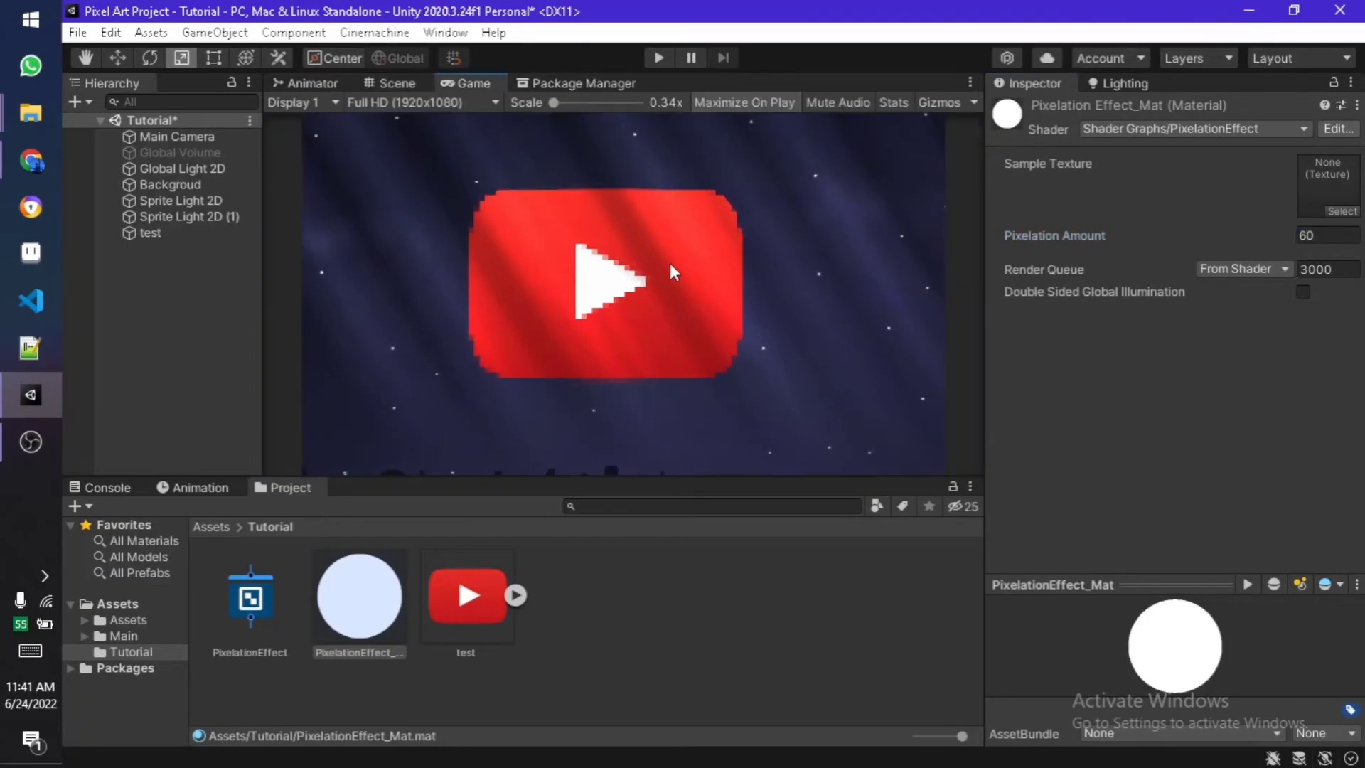